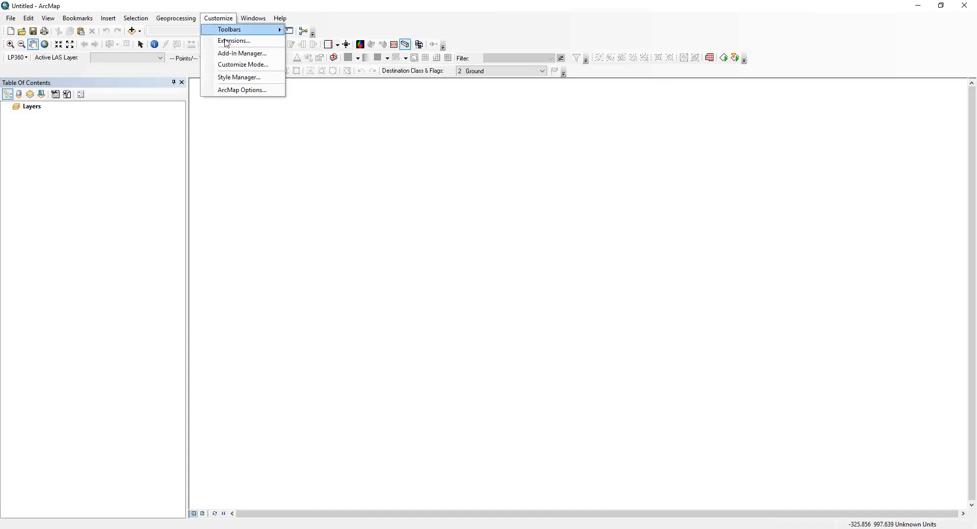
Check which extensions are enabled, including LP360, and look over the list of available LP360 toolbars.
{"action": "left_click", "coordinate": [229, 41]}
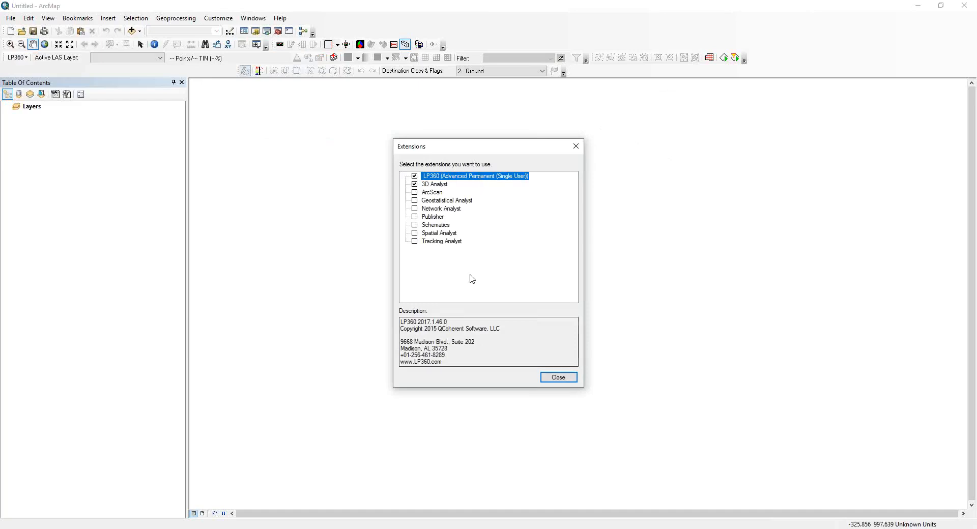
{"action": "left_click", "coordinate": [558, 378]}
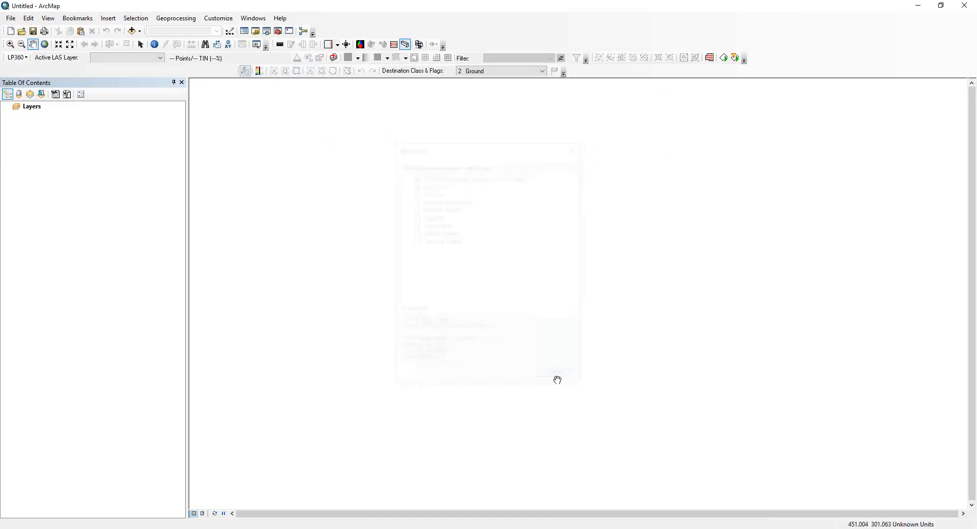
{"action": "right_click", "coordinate": [615, 34]}
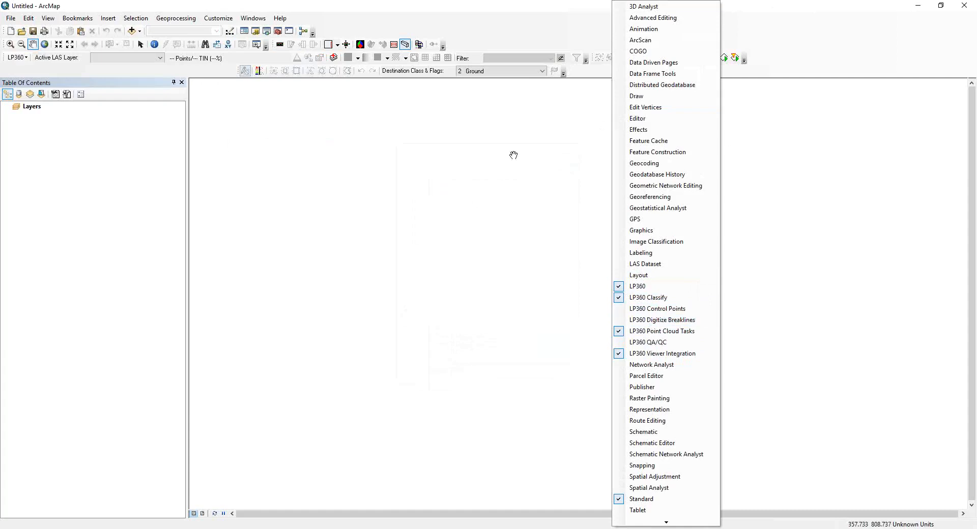
{"action": "left_click", "coordinate": [515, 31]}
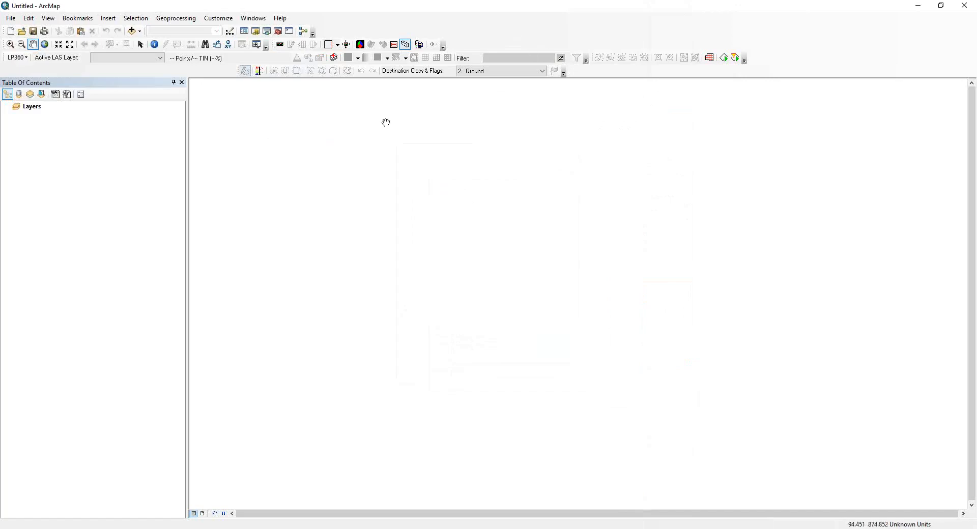
Open the dialog for adding a LIDAR data layer, look over its settings and cancel it.
{"action": "left_click", "coordinate": [336, 61]}
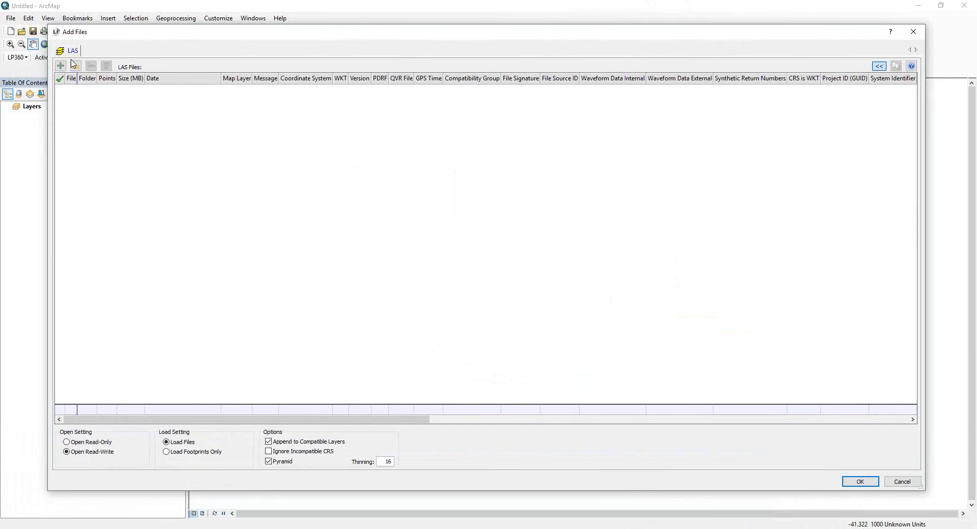
{"action": "left_click", "coordinate": [908, 484]}
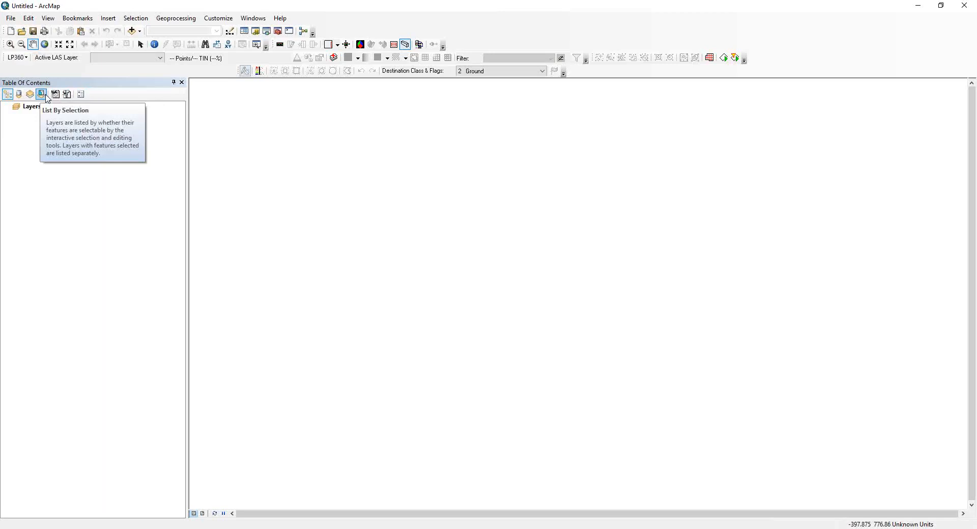
Close ArcMap, start the standalone LP360 64-bit application and look over its list of toolbars.
{"action": "left_click", "coordinate": [965, 6]}
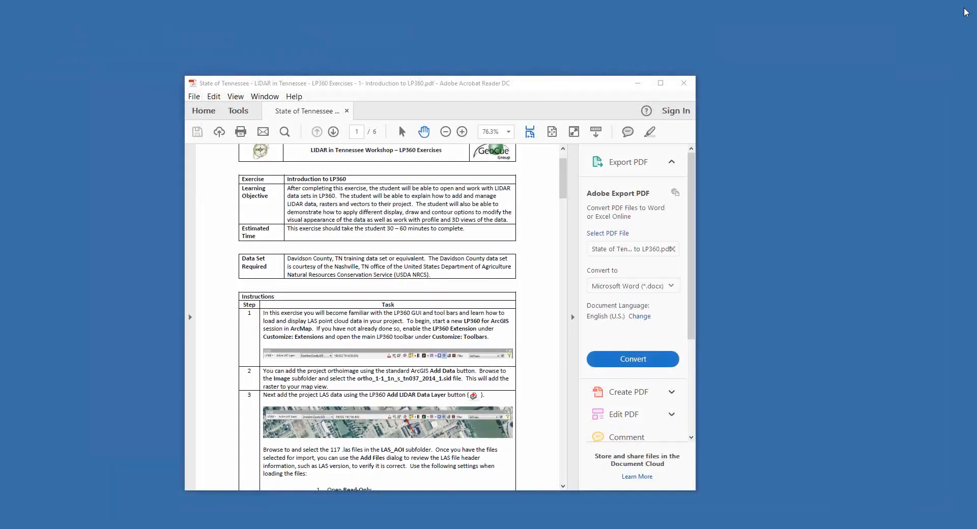
{"action": "left_click", "coordinate": [637, 84]}
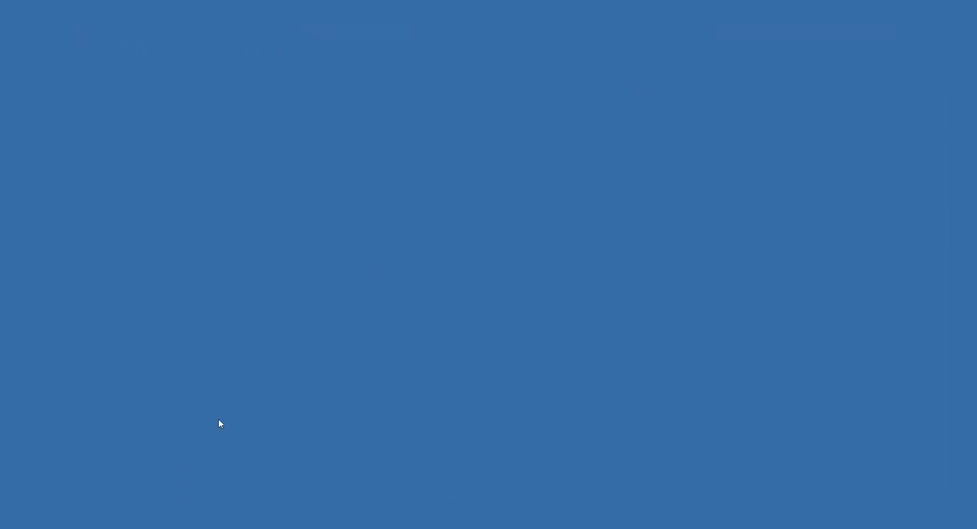
{"action": "key", "text": "super"}
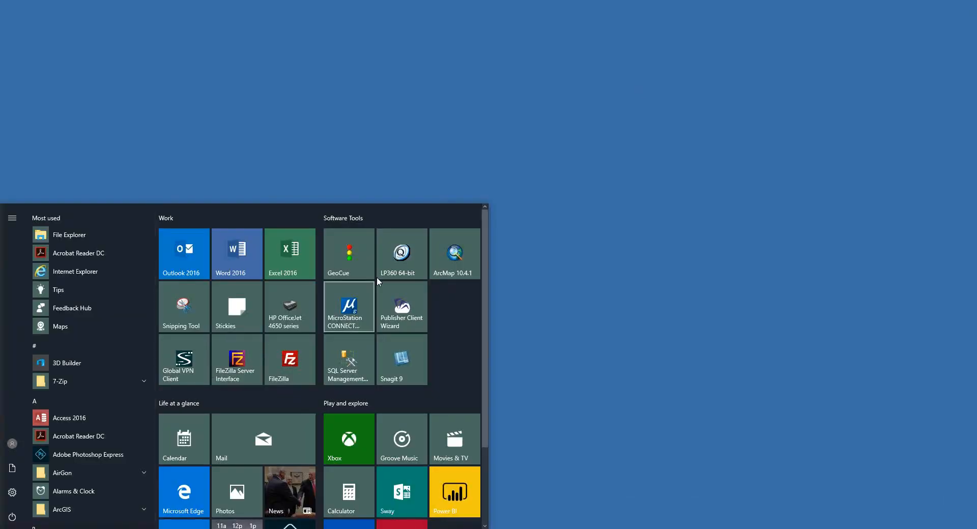
{"action": "left_click", "coordinate": [402, 262]}
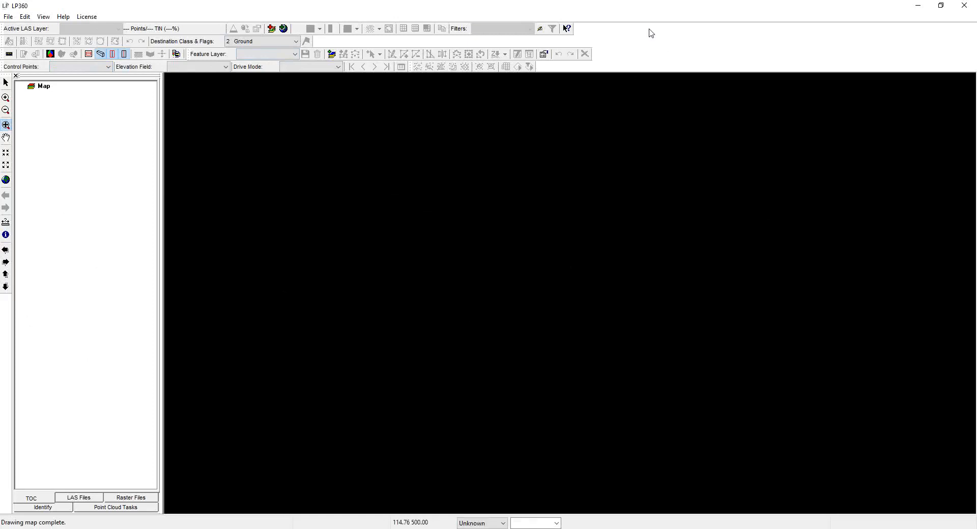
{"action": "left_click", "coordinate": [43, 17]}
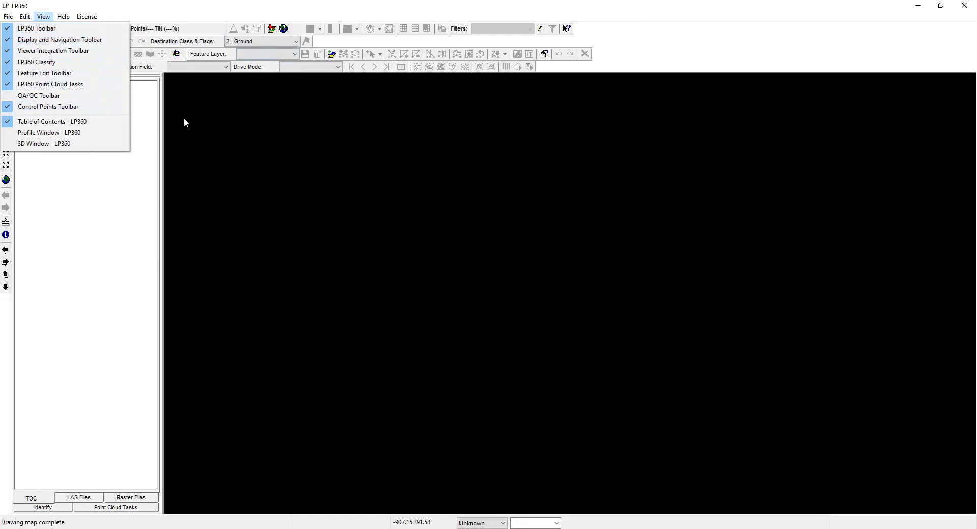
{"action": "left_click", "coordinate": [711, 17]}
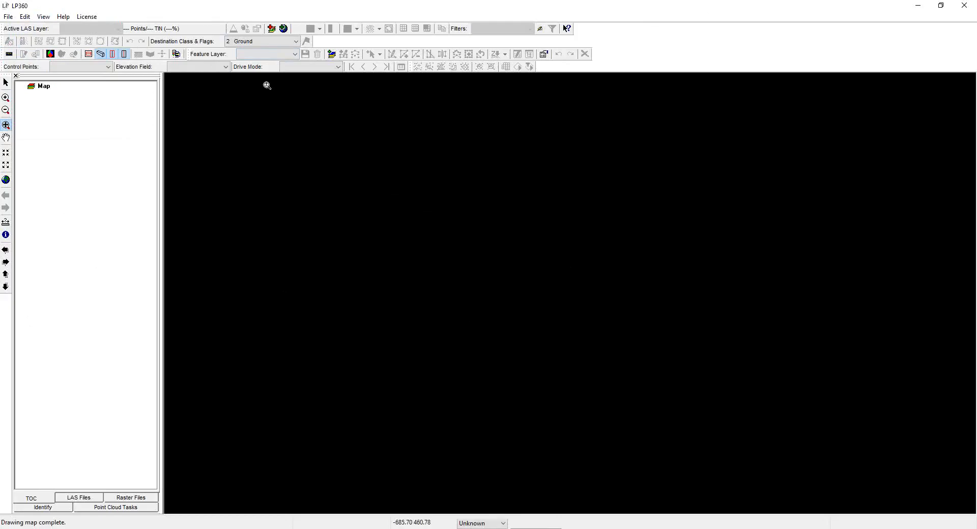
Start adding LAS files and browse to the LAS_AOI folder under Training Data, LP360, Davidson County (AOI Only) WiP.
{"action": "left_click", "coordinate": [272, 29]}
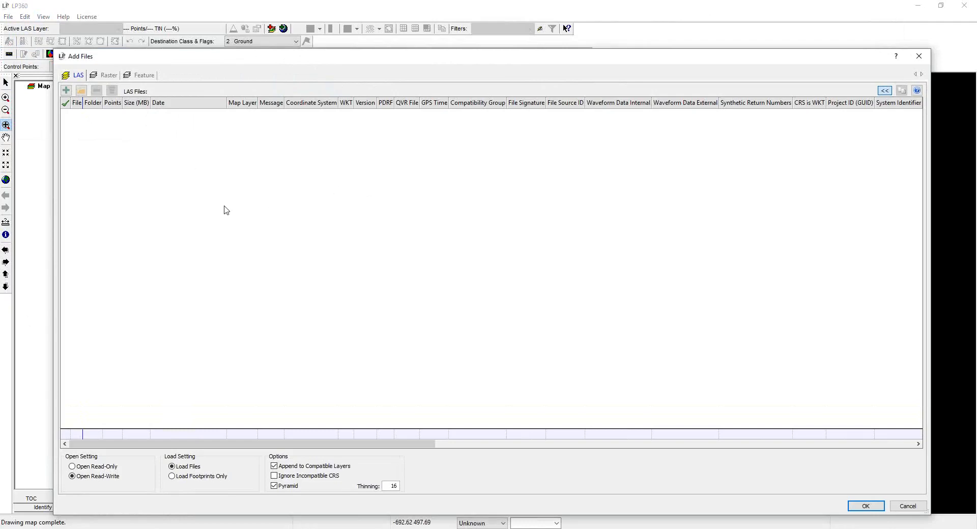
{"action": "left_click", "coordinate": [67, 90]}
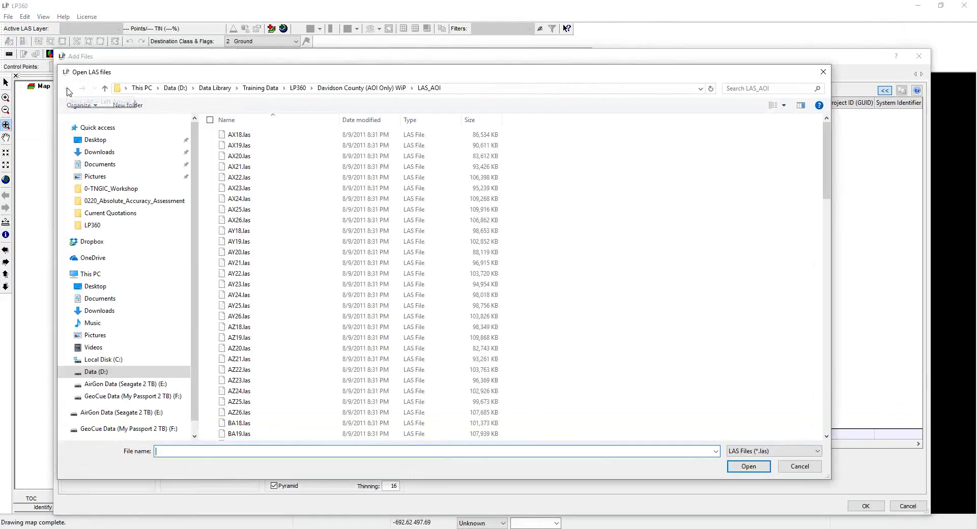
{"action": "left_click", "coordinate": [215, 90]}
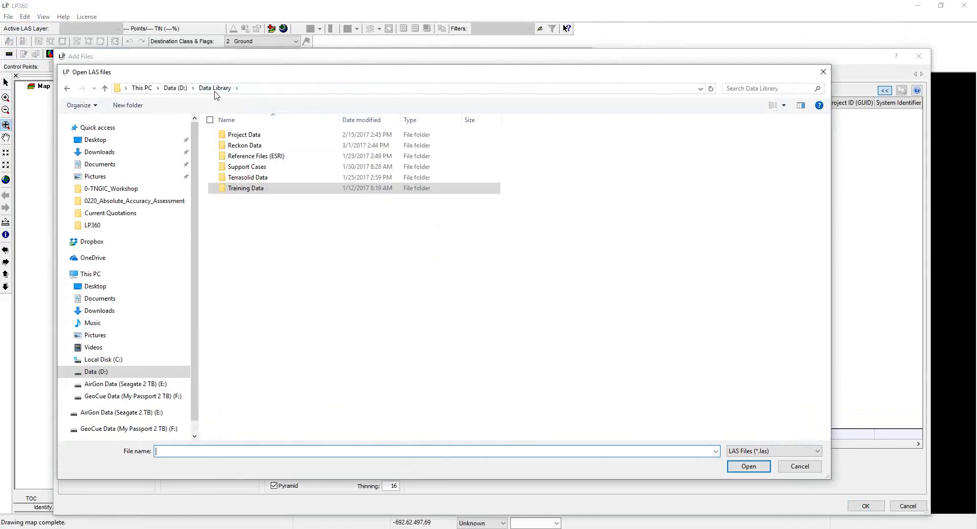
{"action": "double_click", "coordinate": [271, 191]}
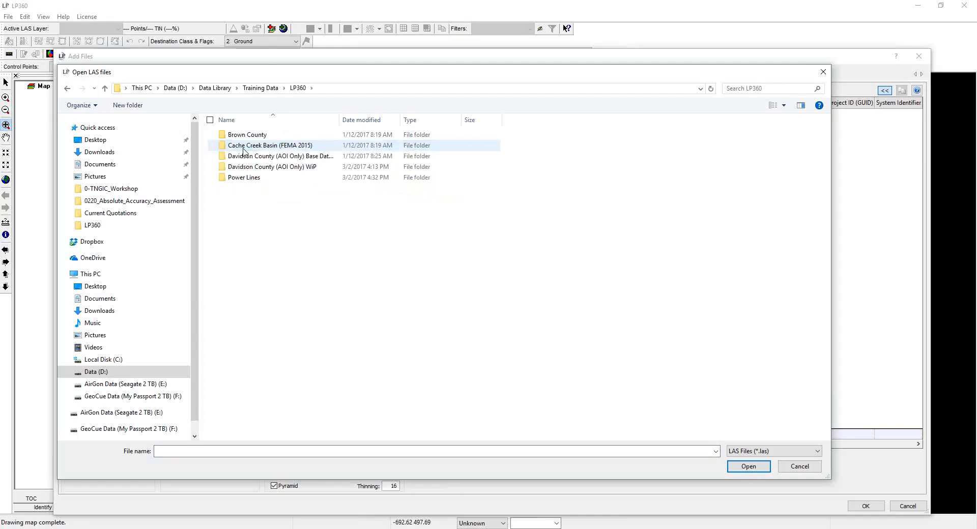
{"action": "double_click", "coordinate": [276, 167]}
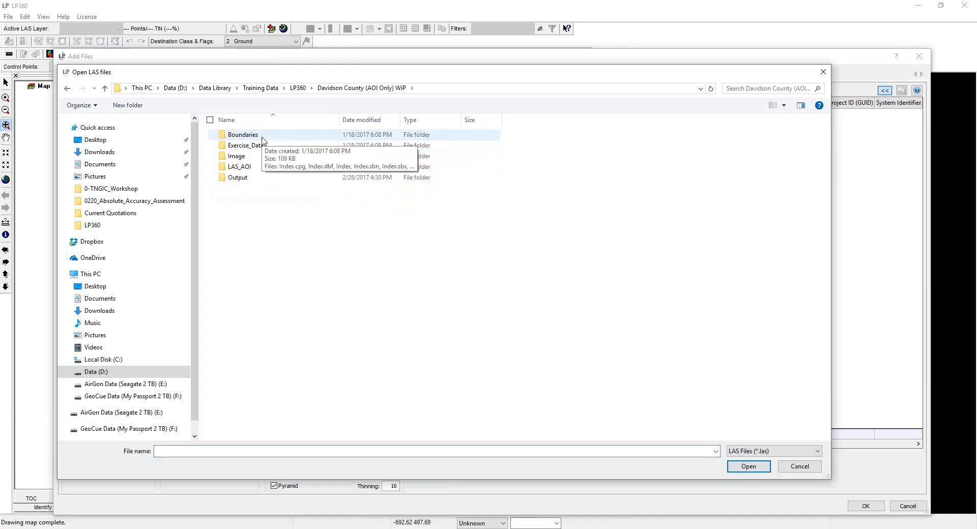
{"action": "left_click", "coordinate": [248, 168]}
{"action": "double_click", "coordinate": [249, 169]}
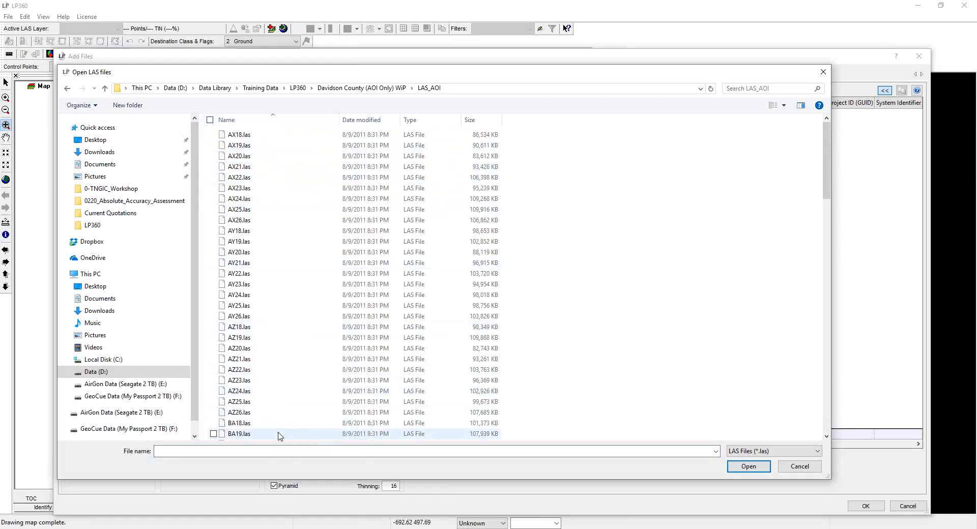
Select all LAS files in the folder, from AX18.las to BJ26.las, and add them to the import list.
{"action": "left_click", "coordinate": [213, 134]}
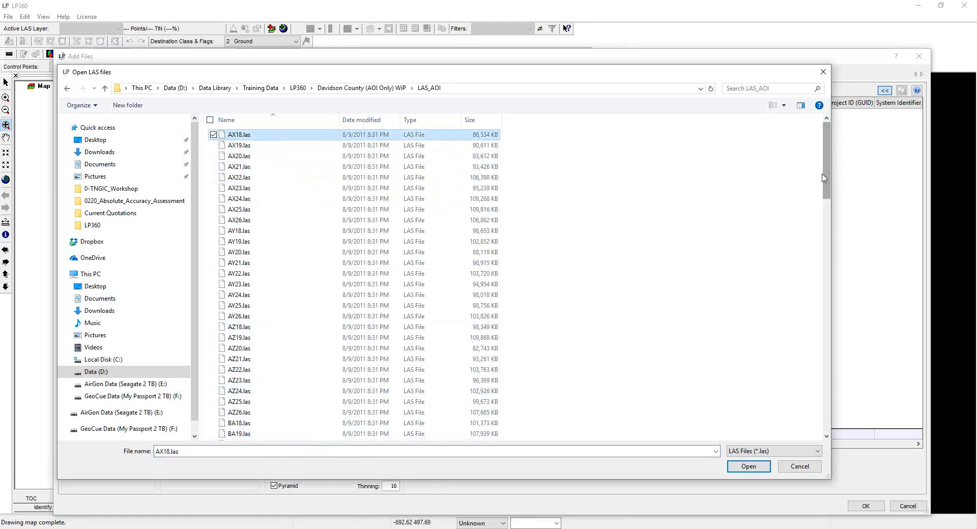
{"action": "left_click_drag", "start_coordinate": [826, 179], "coordinate": [830, 425]}
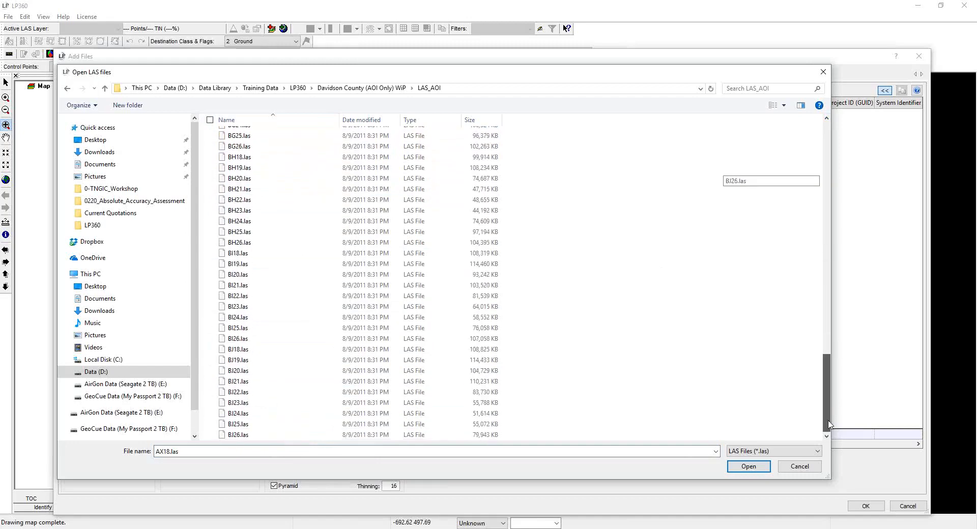
{"action": "left_click", "coordinate": [266, 435], "text": "shift"}
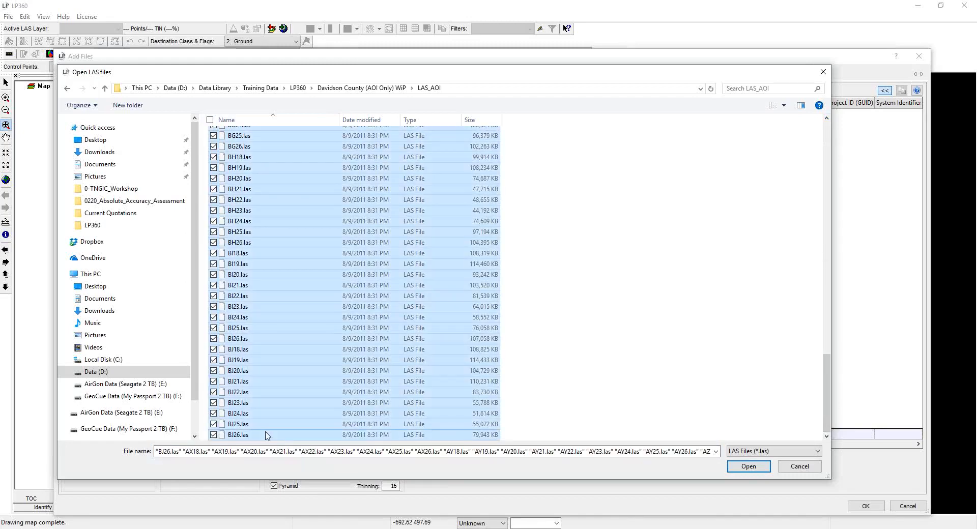
{"action": "left_click", "coordinate": [744, 466]}
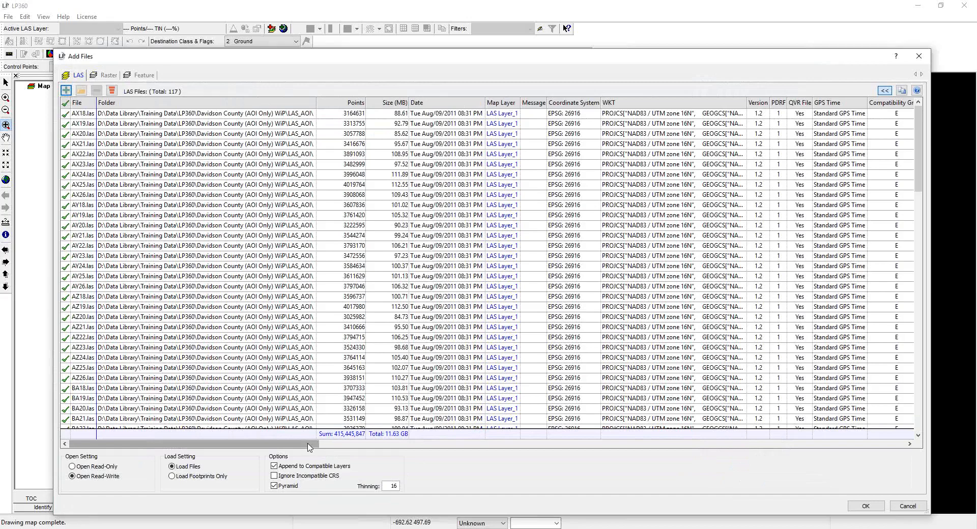
Review the LAS files' header information in the full and reduced column views, and load the files into the map.
{"action": "left_click_drag", "start_coordinate": [310, 447], "coordinate": [368, 442]}
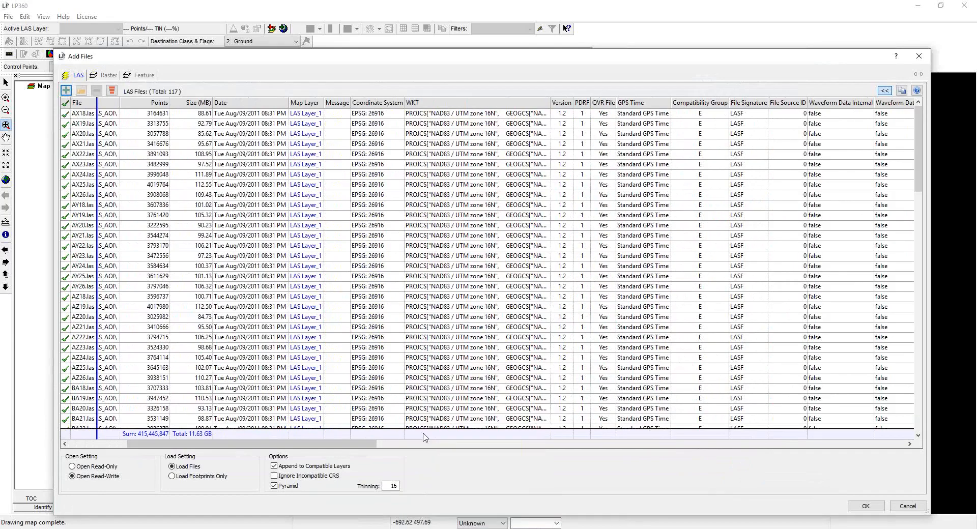
{"action": "left_click_drag", "start_coordinate": [370, 447], "coordinate": [284, 455]}
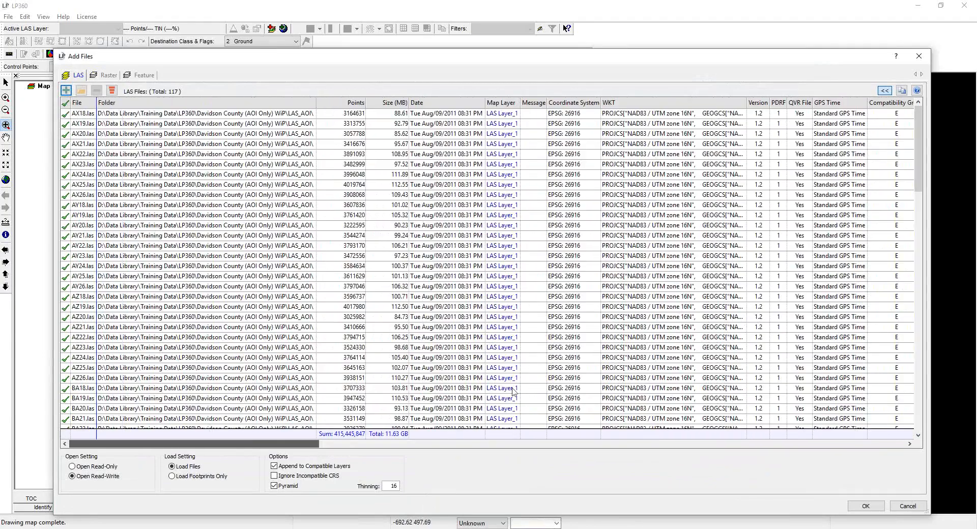
{"action": "left_click", "coordinate": [885, 90]}
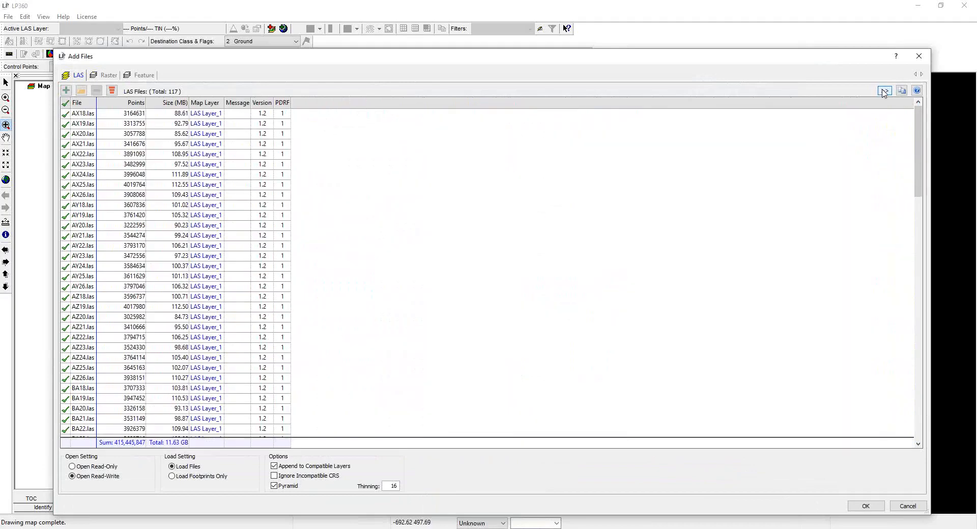
{"action": "left_click", "coordinate": [885, 90]}
{"action": "left_click", "coordinate": [885, 91]}
{"action": "left_click", "coordinate": [867, 506]}
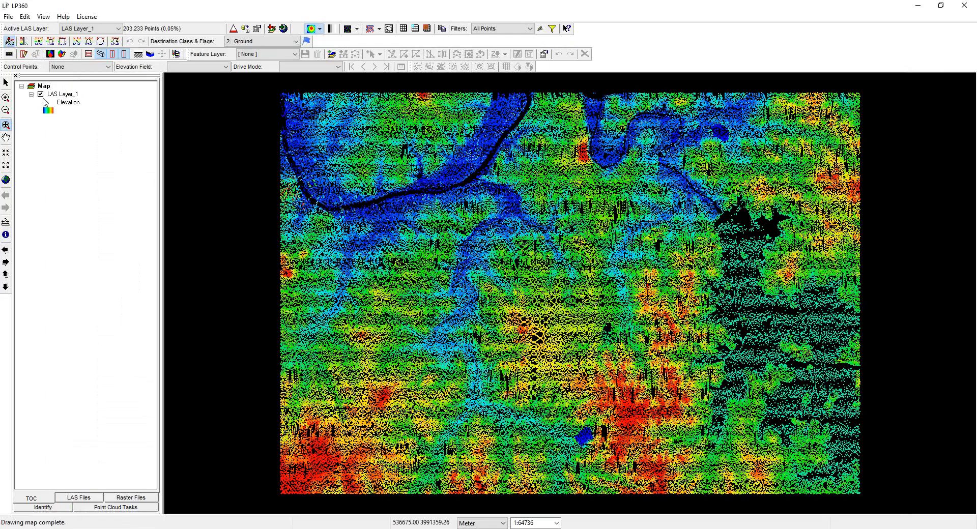
Look through the list of LAS files loaded in the layer and return to the table of contents.
{"action": "left_click", "coordinate": [70, 501]}
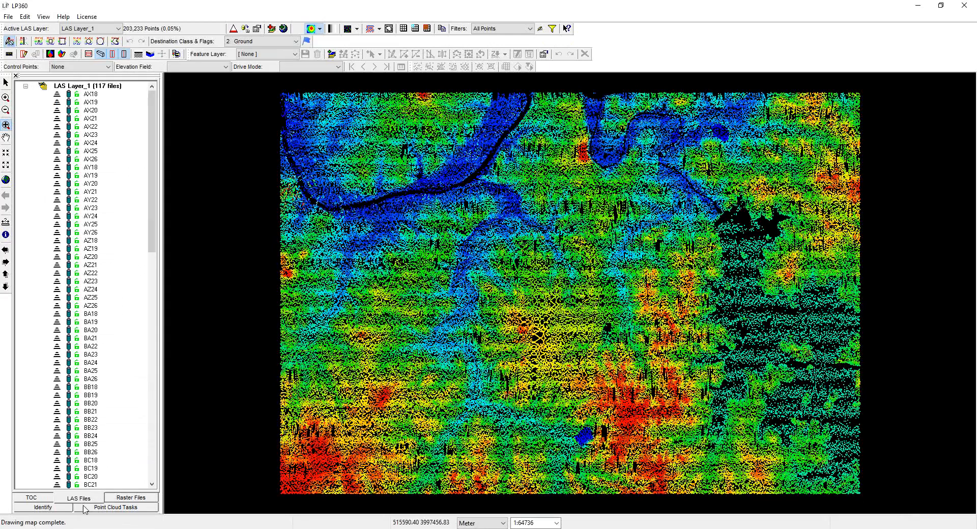
{"action": "left_click_drag", "start_coordinate": [155, 220], "coordinate": [148, 198]}
{"action": "mouse_move", "coordinate": [150, 215]}
{"action": "left_mouse_down"}
{"action": "mouse_move", "coordinate": [169, 291]}
{"action": "mouse_move", "coordinate": [153, 389]}
{"action": "mouse_move", "coordinate": [159, 444]}
{"action": "mouse_move", "coordinate": [144, 208]}
{"action": "left_mouse_up"}
{"action": "left_click", "coordinate": [32, 499]}
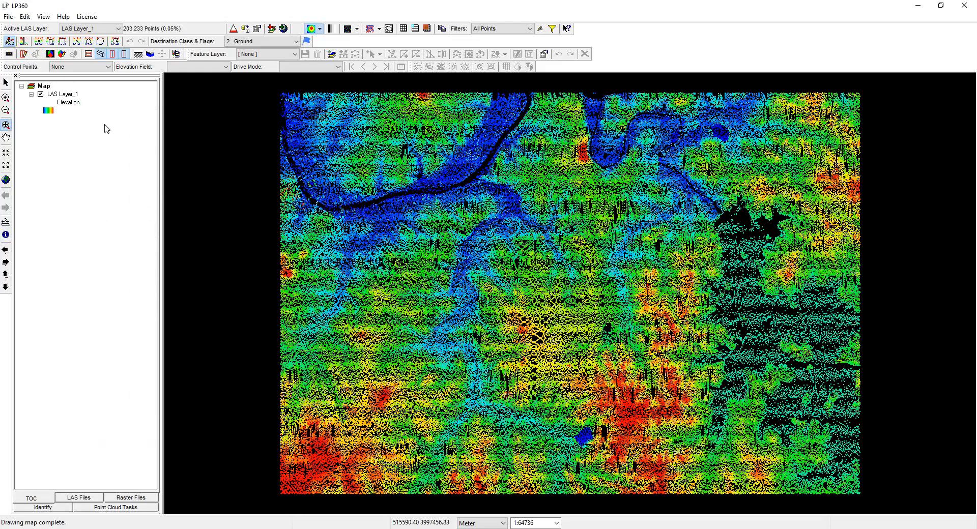
Rename the LAS layer as Davidson County.
{"action": "left_click", "coordinate": [69, 96]}
{"action": "left_click", "coordinate": [82, 95]}
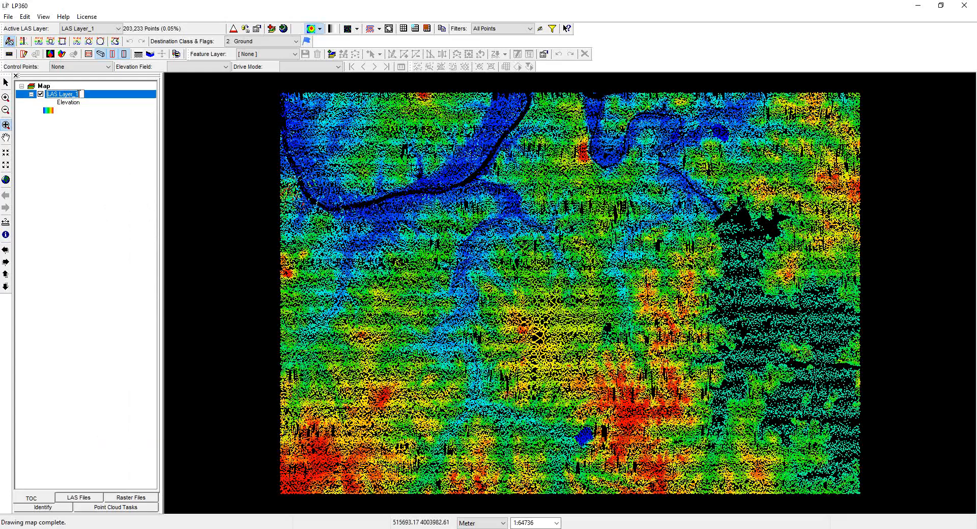
{"action": "left_click", "coordinate": [81, 95]}
{"action": "key", "text": "BackSpace"}
{"action": "key", "text": "BackSpace"}
{"action": "key", "text": "BackSpace"}
{"action": "key", "text": "BackSpace"}
{"action": "key", "text": "BackSpace"}
{"action": "key", "text": "BackSpace"}
{"action": "key", "text": "BackSpace"}
{"action": "key", "text": "BackSpace"}
{"action": "key", "text": "BackSpace"}
{"action": "key", "text": "BackSpace"}
{"action": "type", "text": "Davidson County"}
{"action": "key", "text": "Return"}
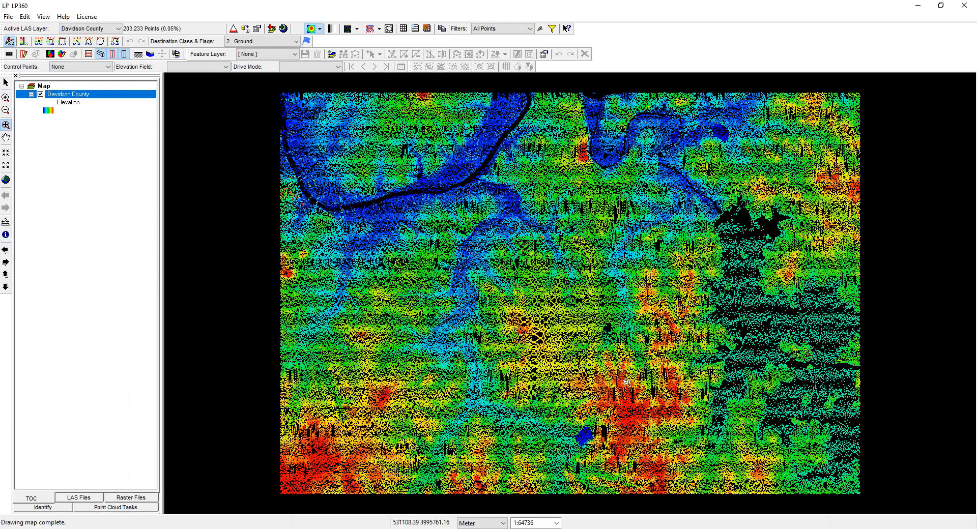
Examine the point cloud's display at closer scales by zooming and panning, down to about 1:889.
{"action": "left_click", "coordinate": [705, 345]}
{"action": "left_click", "coordinate": [798, 444]}
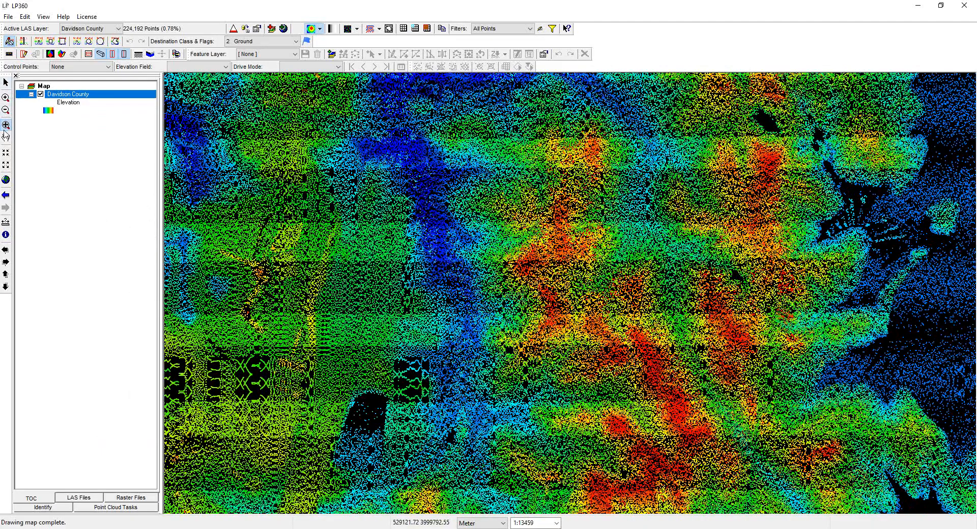
{"action": "left_click", "coordinate": [5, 139]}
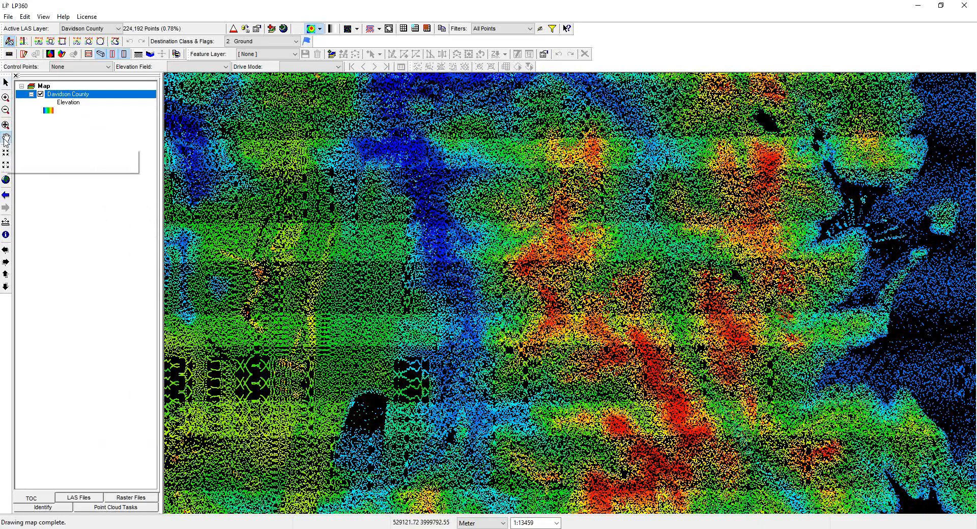
{"action": "left_click_drag", "start_coordinate": [528, 293], "coordinate": [540, 293]}
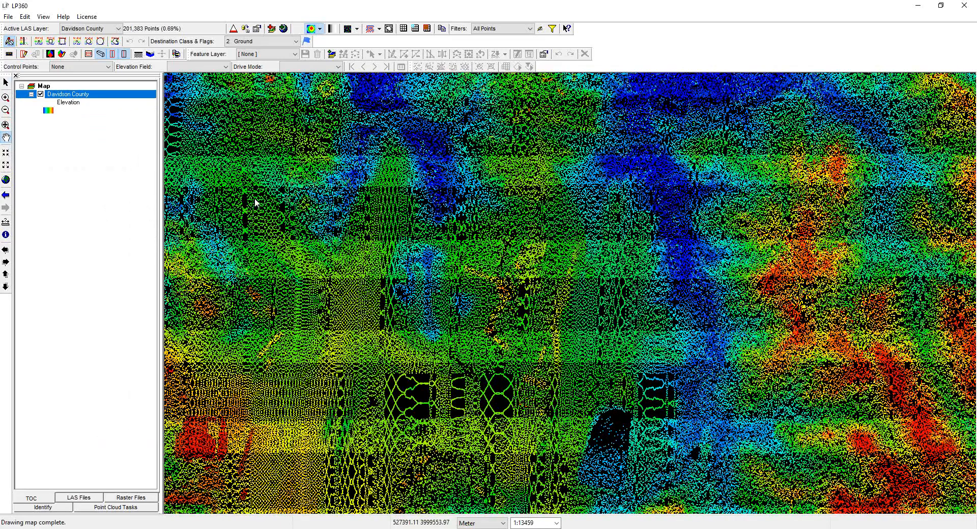
{"action": "left_click", "coordinate": [6, 125]}
{"action": "left_click", "coordinate": [511, 278]}
{"action": "scroll", "coordinate": [512, 279], "scroll_direction": "up", "scroll_amount": 4}
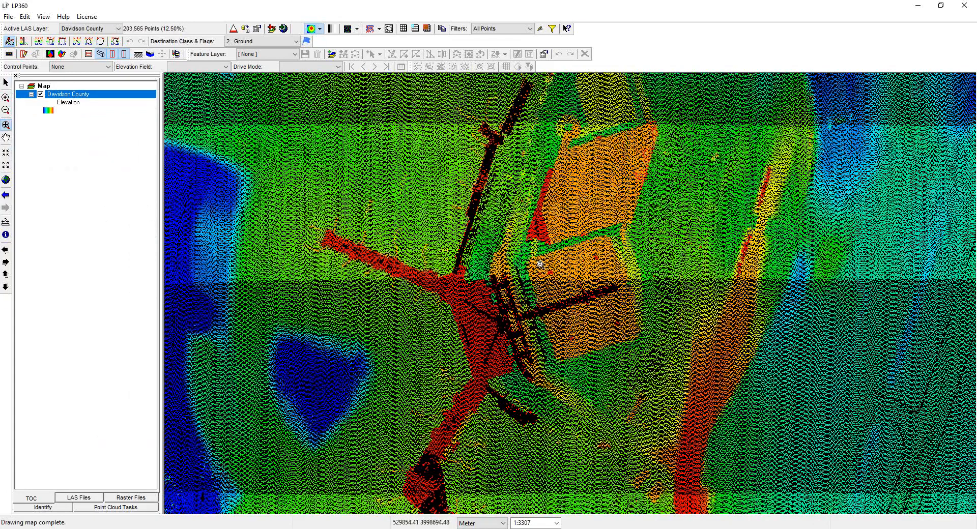
{"action": "scroll", "coordinate": [546, 268], "scroll_direction": "up", "scroll_amount": 4}
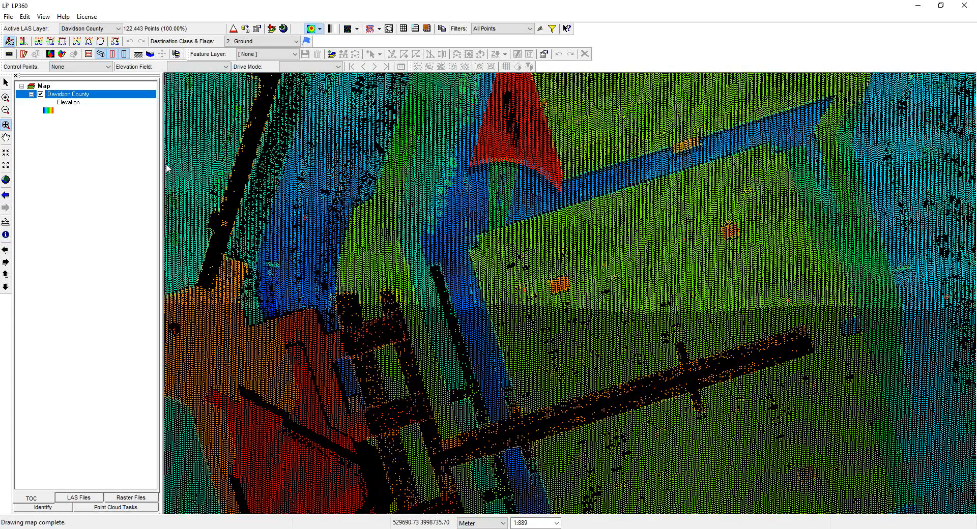
Display the whole Davidson County layer as a filled TIN surface.
{"action": "left_click", "coordinate": [7, 181]}
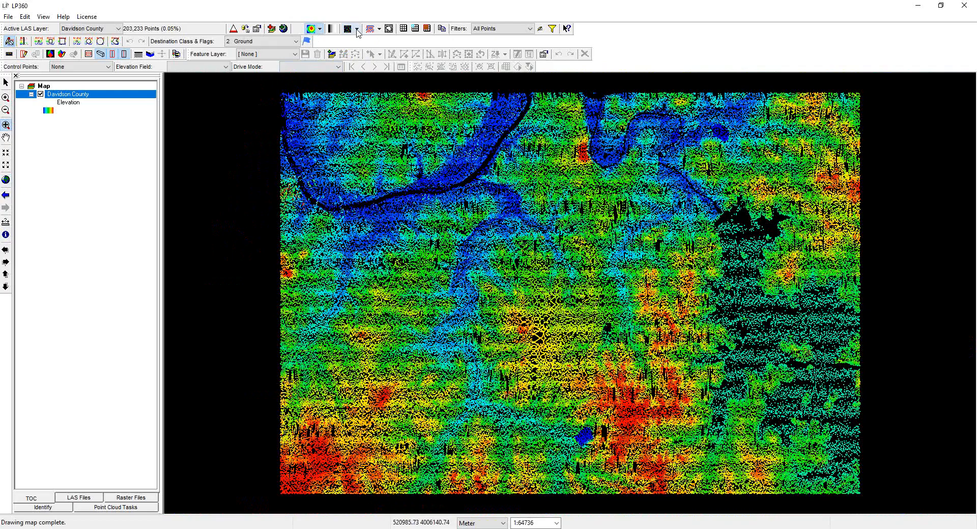
{"action": "left_click", "coordinate": [358, 29]}
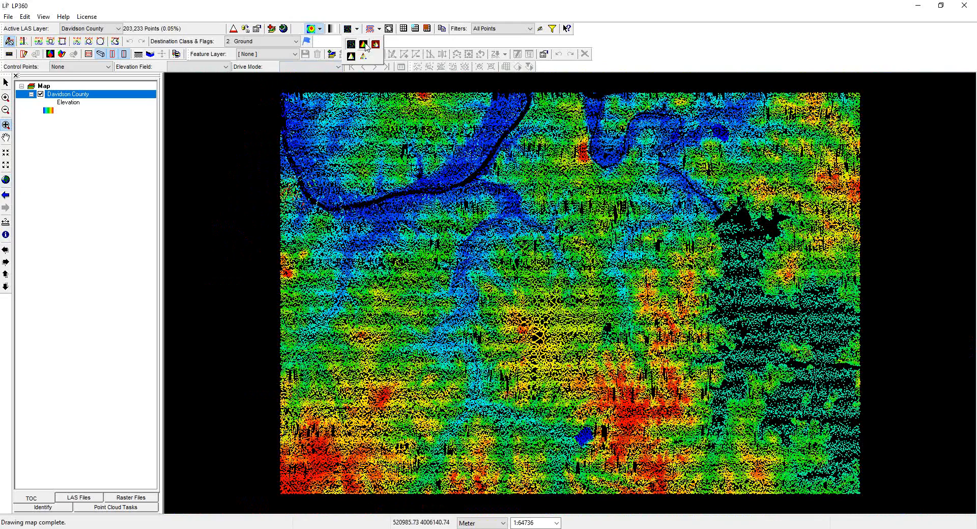
{"action": "left_click", "coordinate": [366, 45]}
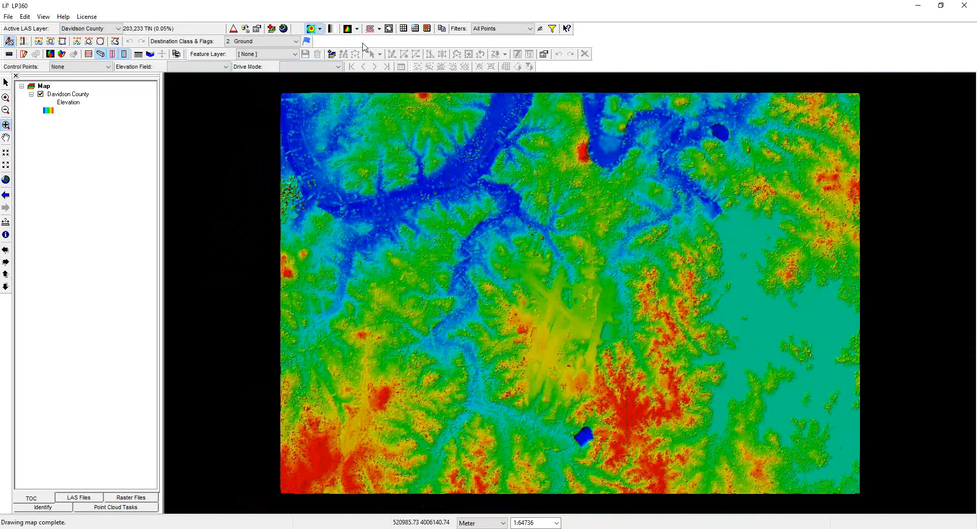
Show the layer as TIN triangle edges and examine the triangulation around the buildings, down to about 1:1309.
{"action": "left_click", "coordinate": [357, 29]}
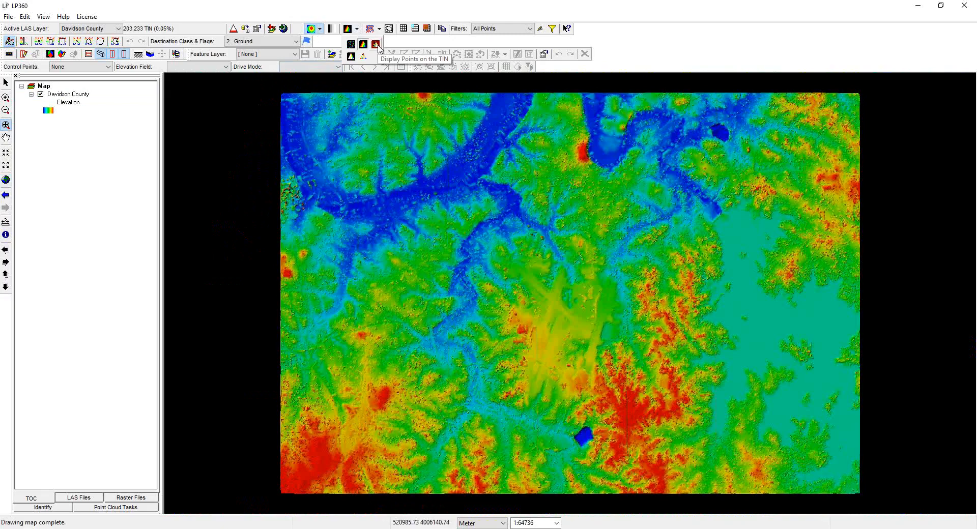
{"action": "left_click", "coordinate": [351, 56]}
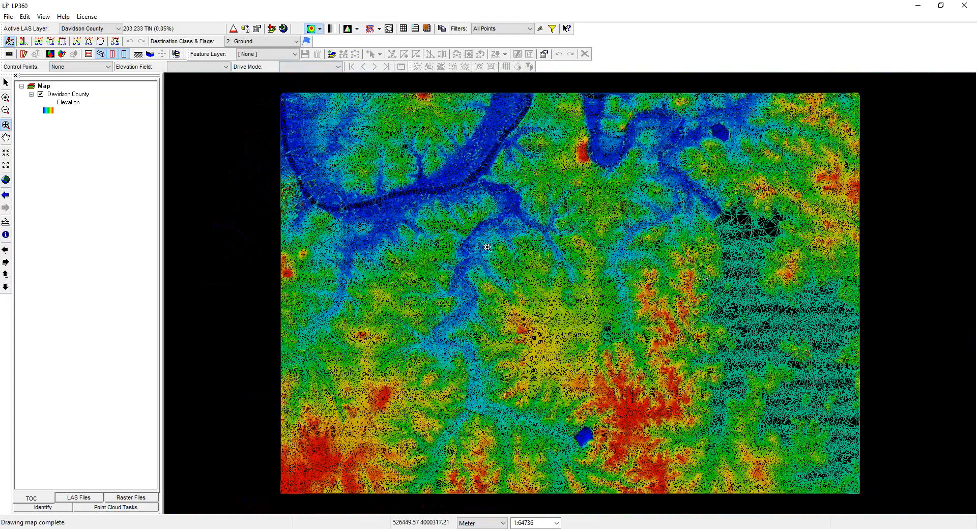
{"action": "scroll", "coordinate": [487, 247], "scroll_direction": "up", "scroll_amount": 5}
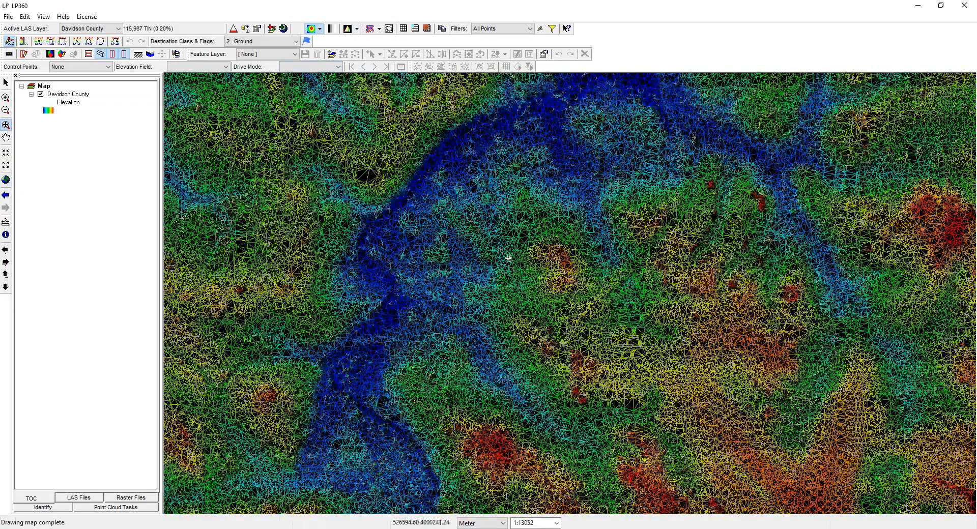
{"action": "scroll", "coordinate": [508, 258], "scroll_direction": "up", "scroll_amount": 4}
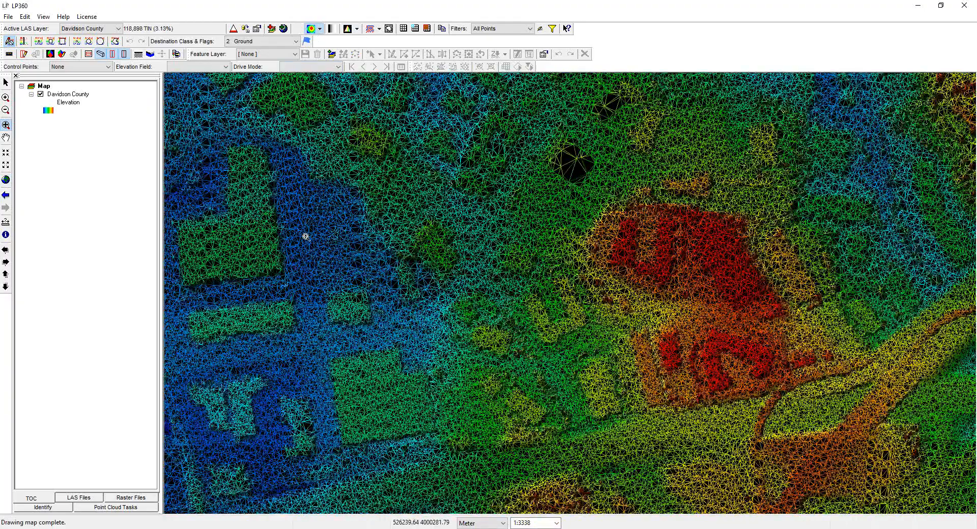
{"action": "scroll", "coordinate": [306, 236], "scroll_direction": "up", "scroll_amount": 3}
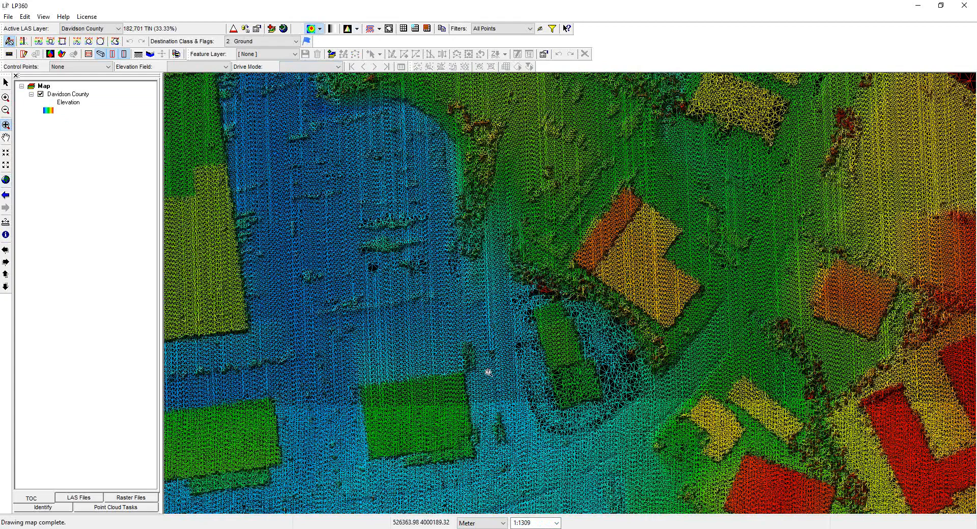
{"action": "scroll", "coordinate": [489, 372], "scroll_direction": "down", "scroll_amount": 3}
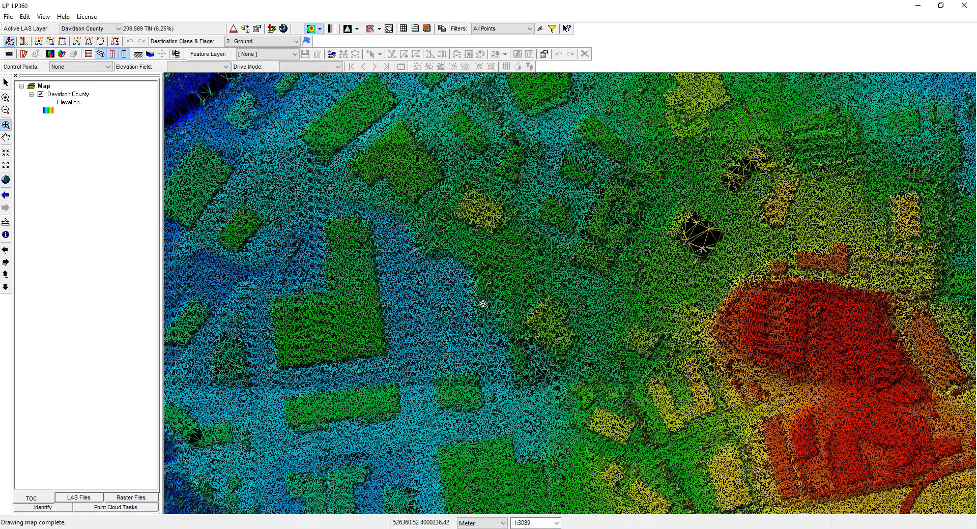
{"action": "scroll", "coordinate": [486, 326], "scroll_direction": "down", "scroll_amount": 3}
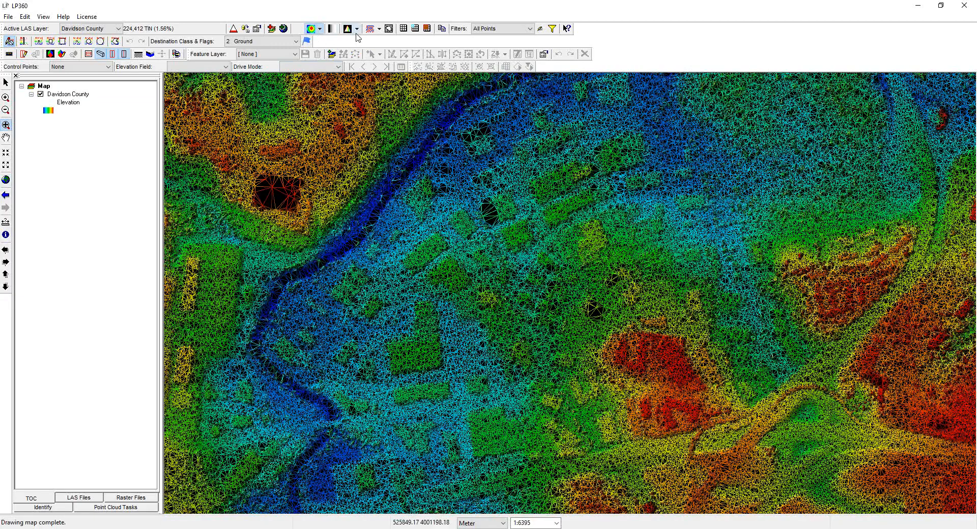
Switch the layer back to the filled TIN surface, inspect the runway area, and return to the full extent.
{"action": "left_click", "coordinate": [357, 29]}
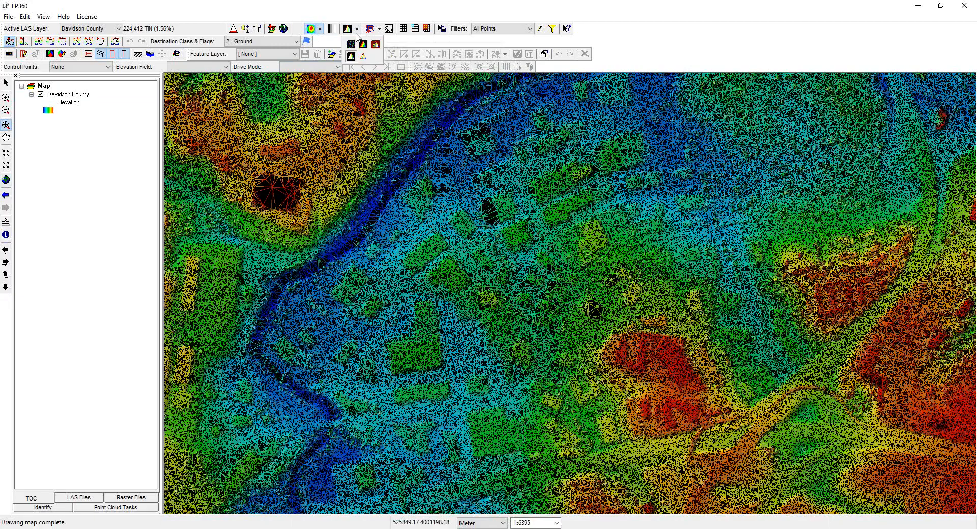
{"action": "left_click", "coordinate": [364, 47]}
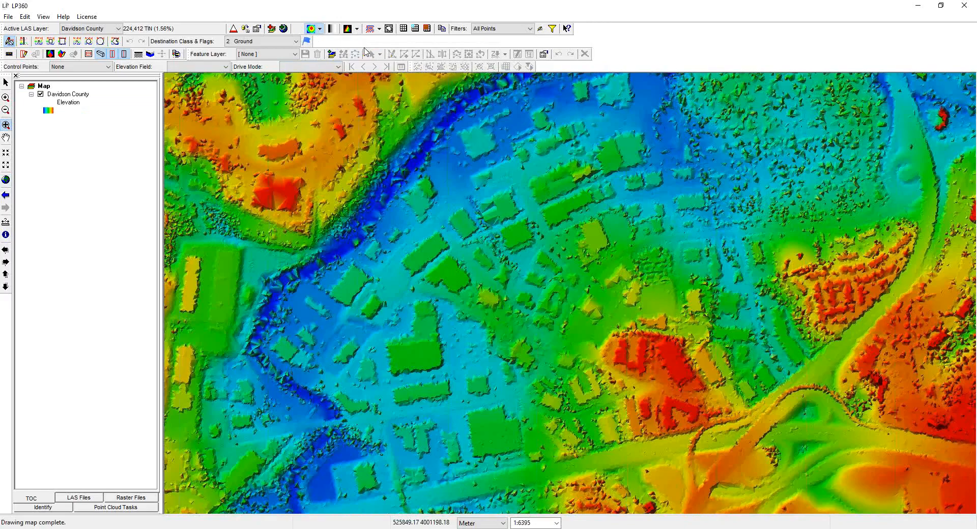
{"action": "left_click", "coordinate": [6, 180]}
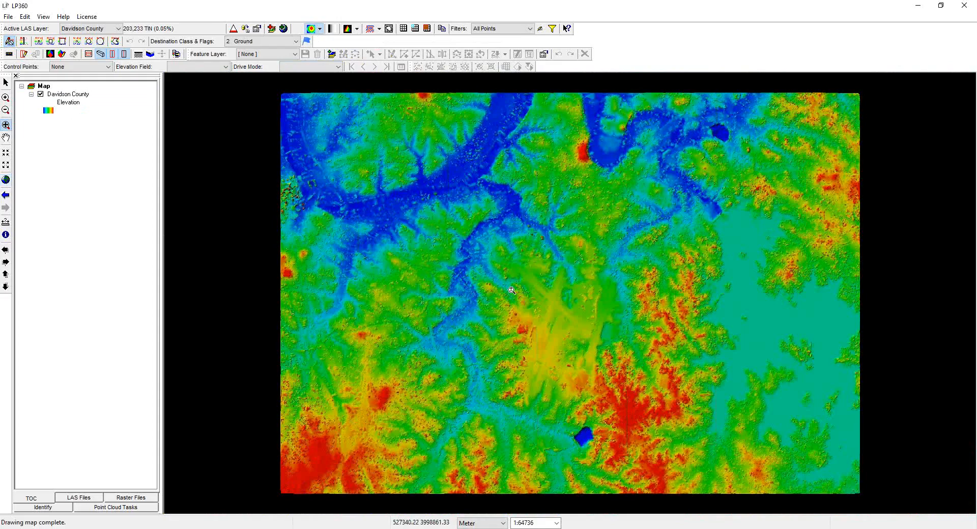
{"action": "left_click_drag", "start_coordinate": [502, 287], "coordinate": [659, 493]}
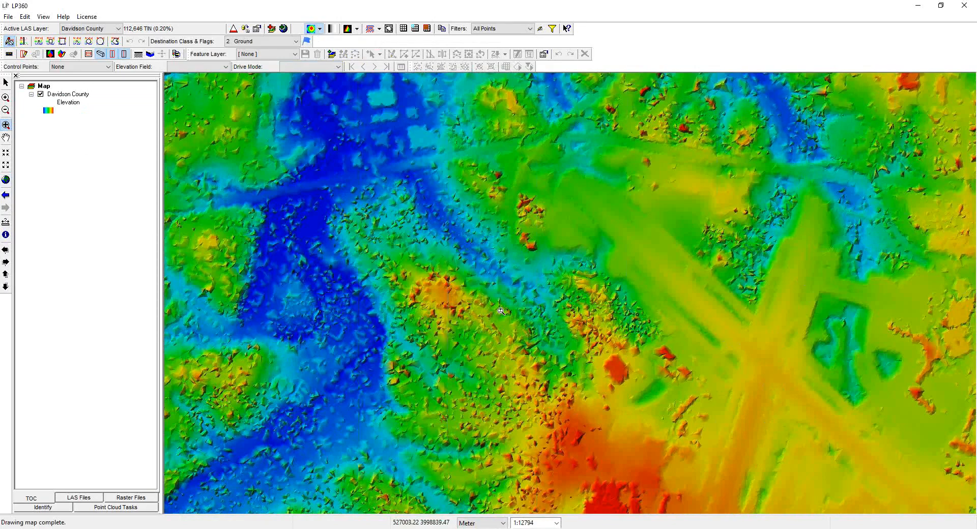
{"action": "left_click", "coordinate": [7, 180]}
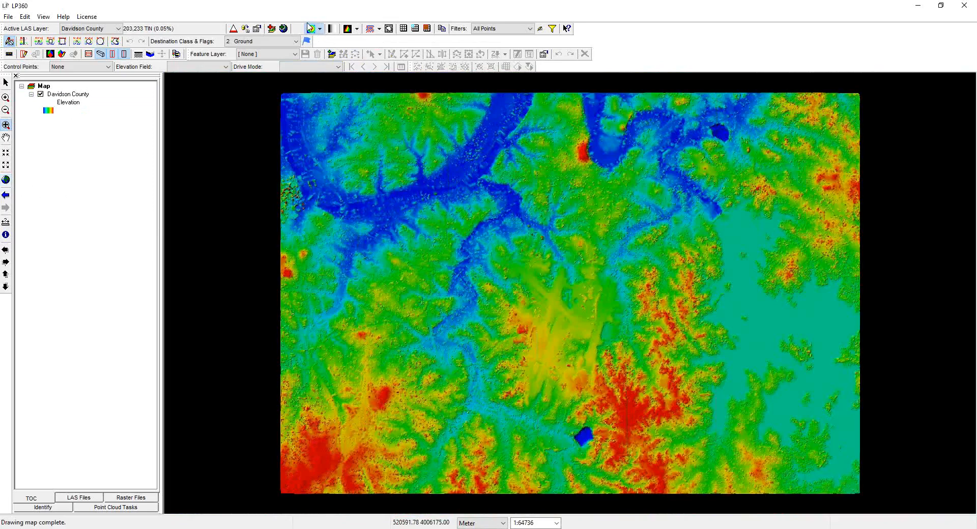
Display the Davidson County TIN surface by Colorbands.
{"action": "left_click", "coordinate": [359, 29]}
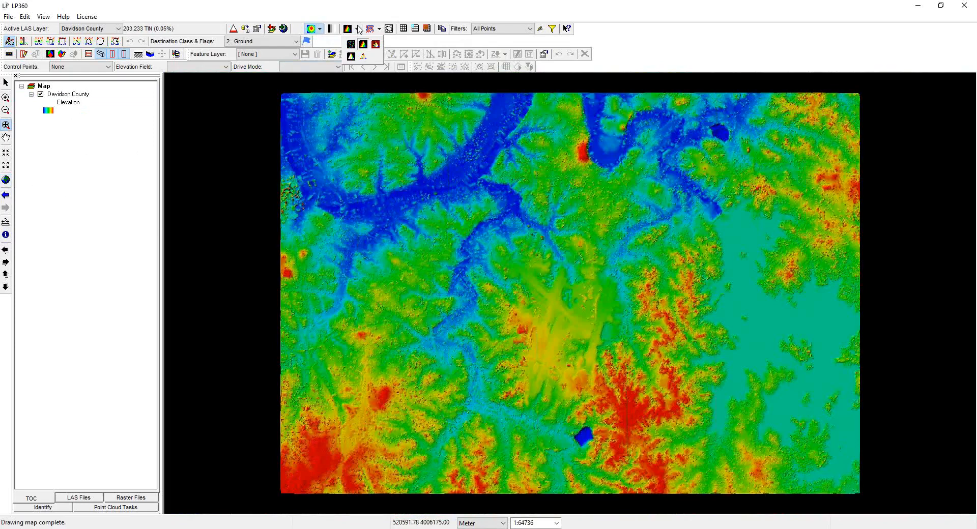
{"action": "left_click", "coordinate": [319, 14]}
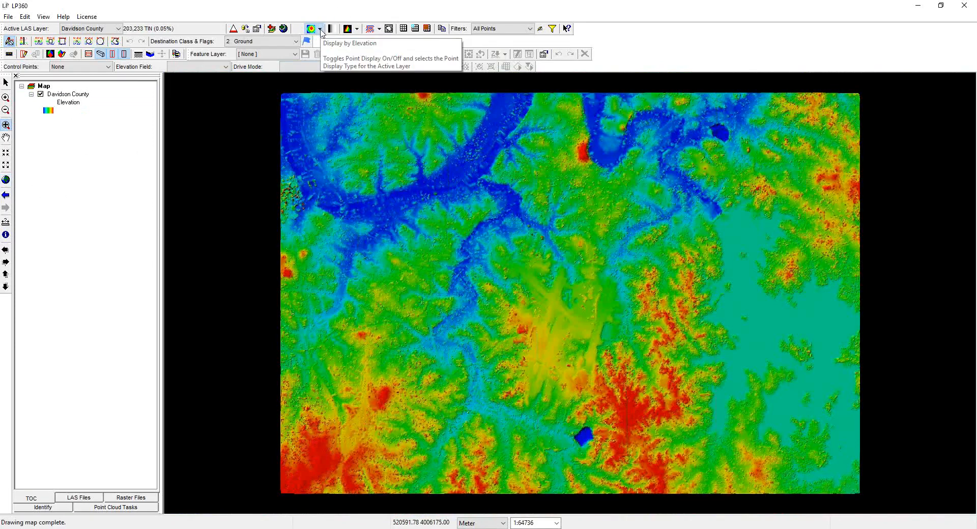
{"action": "left_click", "coordinate": [320, 29]}
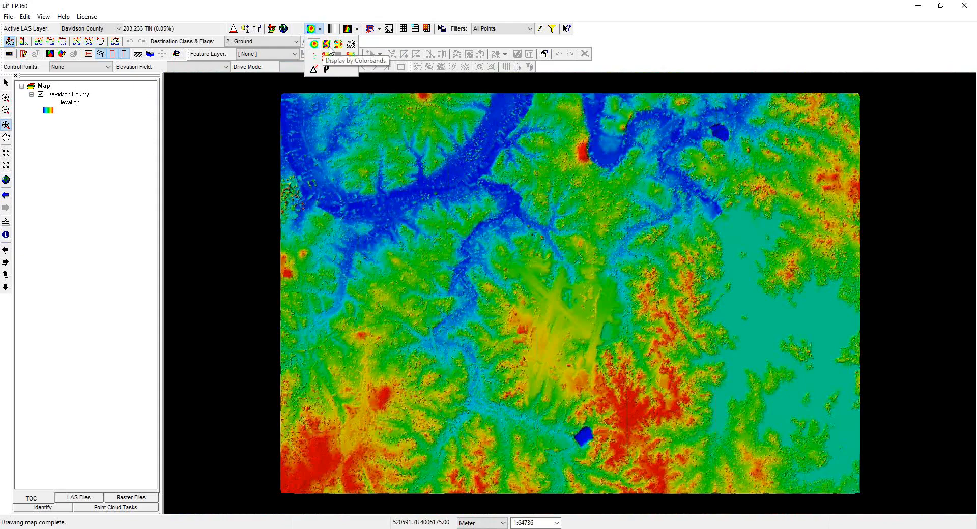
{"action": "left_click", "coordinate": [328, 45]}
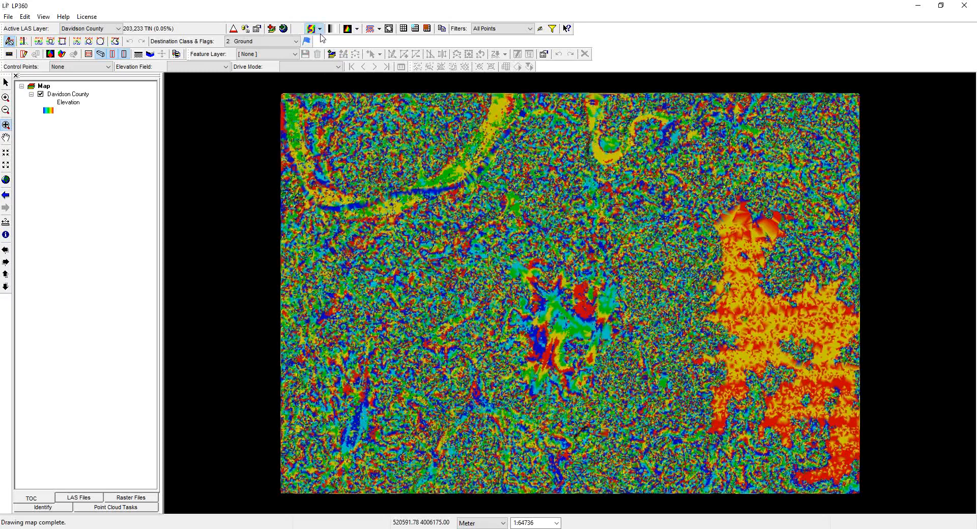
Display the layer by classification and examine the city blocks beside the river bend, down to about 1:1585.
{"action": "left_click", "coordinate": [320, 30]}
{"action": "left_click", "coordinate": [339, 45]}
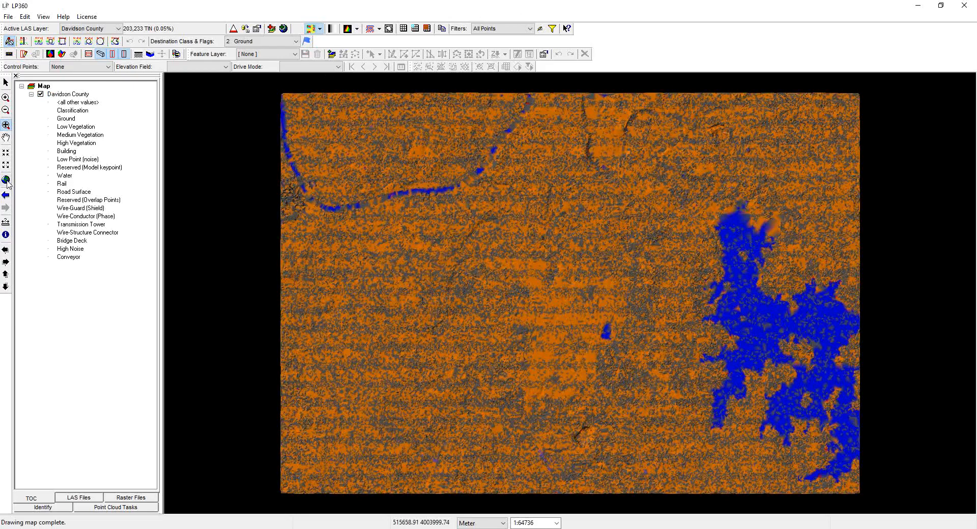
{"action": "left_click", "coordinate": [6, 97]}
{"action": "left_click_drag", "start_coordinate": [269, 158], "coordinate": [351, 245]}
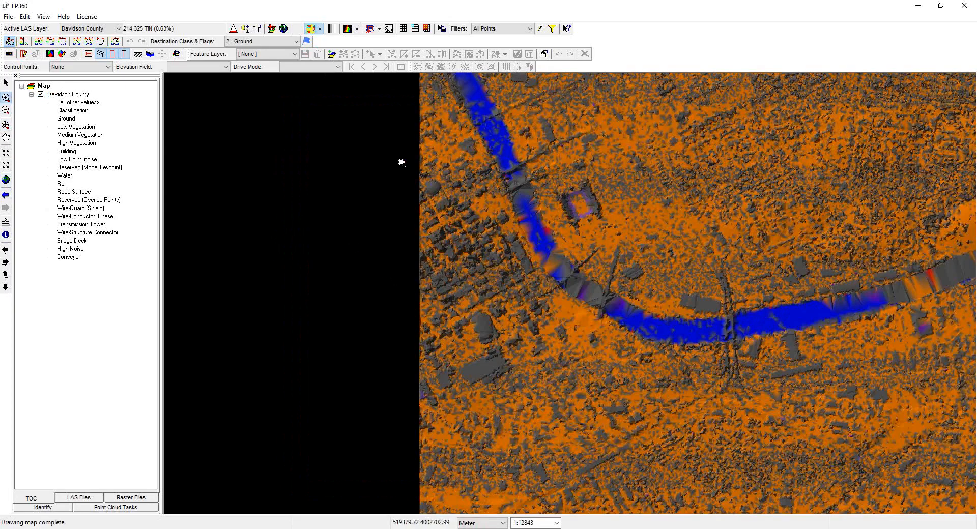
{"action": "left_click_drag", "start_coordinate": [392, 147], "coordinate": [667, 417]}
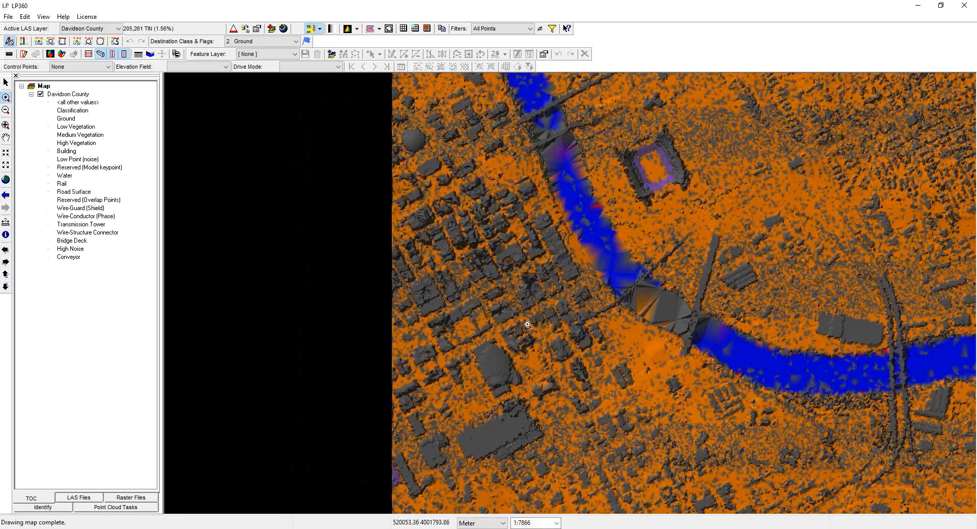
{"action": "scroll", "coordinate": [528, 323], "scroll_direction": "up", "scroll_amount": 2}
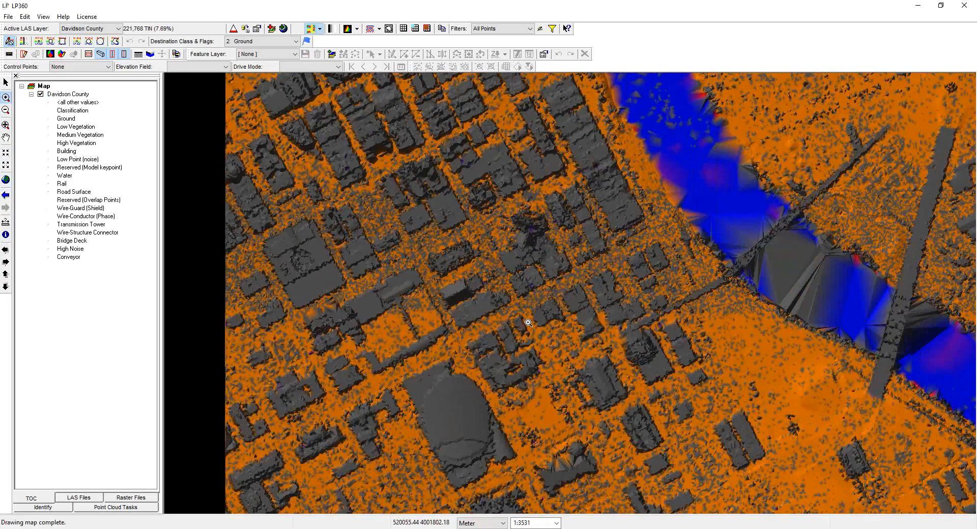
{"action": "scroll", "coordinate": [529, 323], "scroll_direction": "up", "scroll_amount": 2}
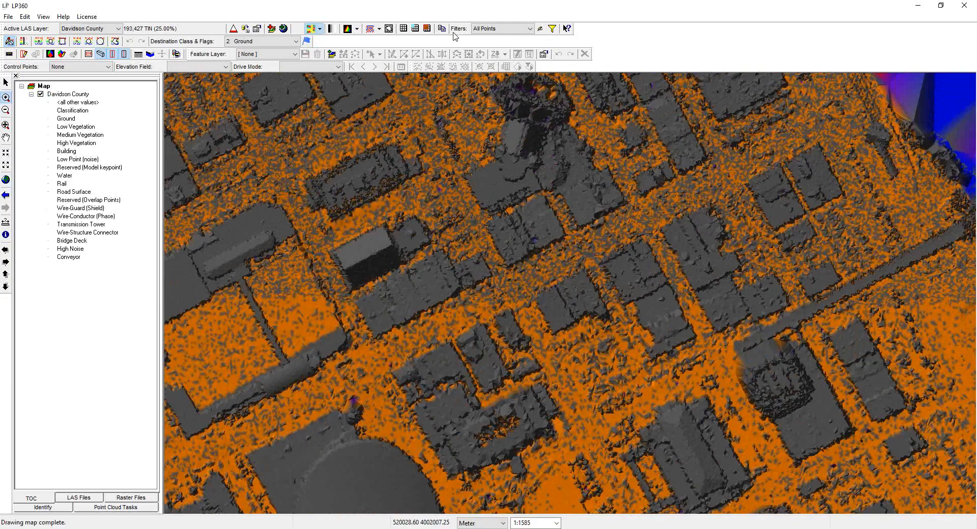
Review the available point filters, open the map's Live View settings, and inspect the symbology and flag details of the classes.
{"action": "left_click", "coordinate": [530, 29]}
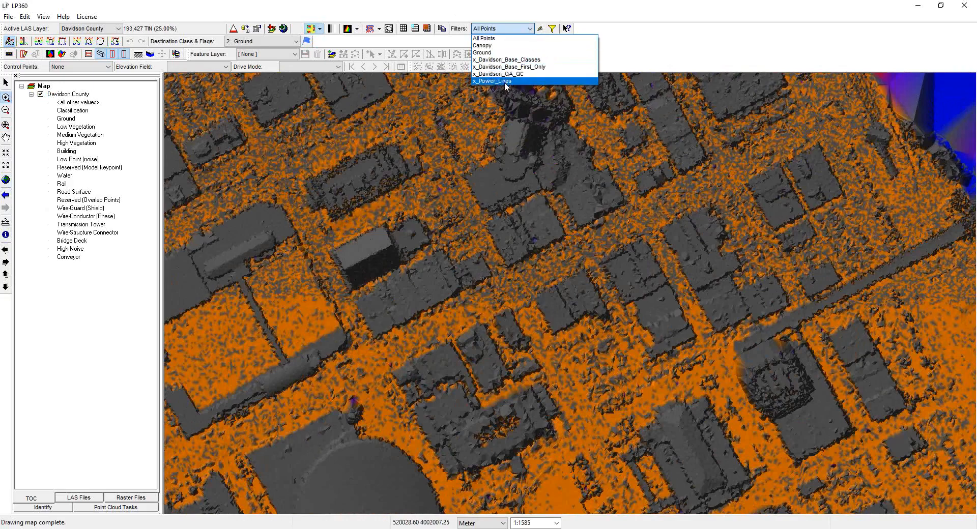
{"action": "left_click", "coordinate": [610, 24]}
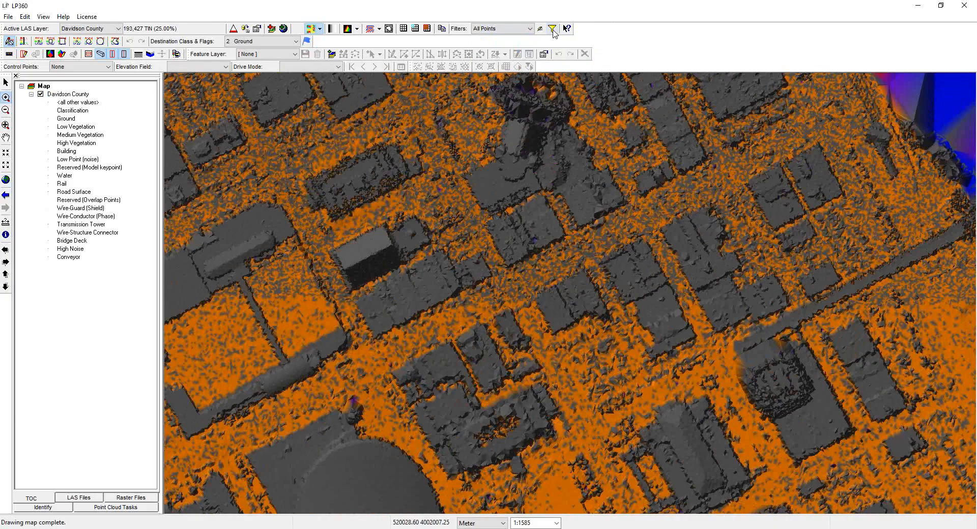
{"action": "left_click", "coordinate": [553, 31]}
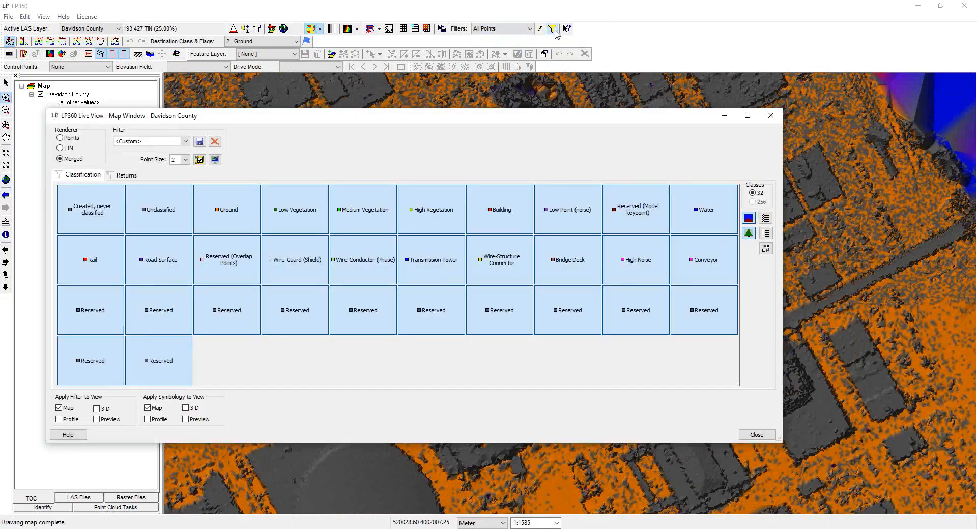
{"action": "left_click_drag", "start_coordinate": [514, 118], "coordinate": [599, 122]}
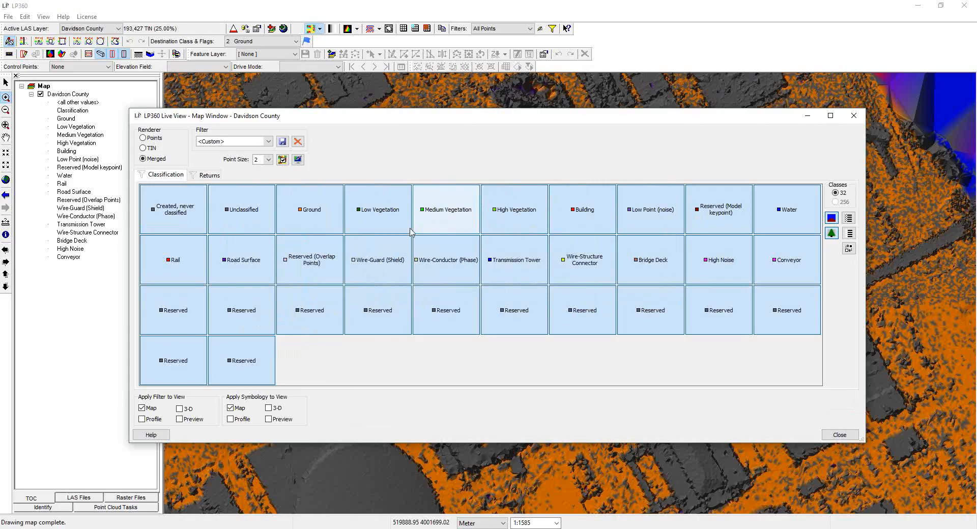
{"action": "mouse_move", "coordinate": [316, 224]}
{"action": "mouse_move", "coordinate": [234, 220]}
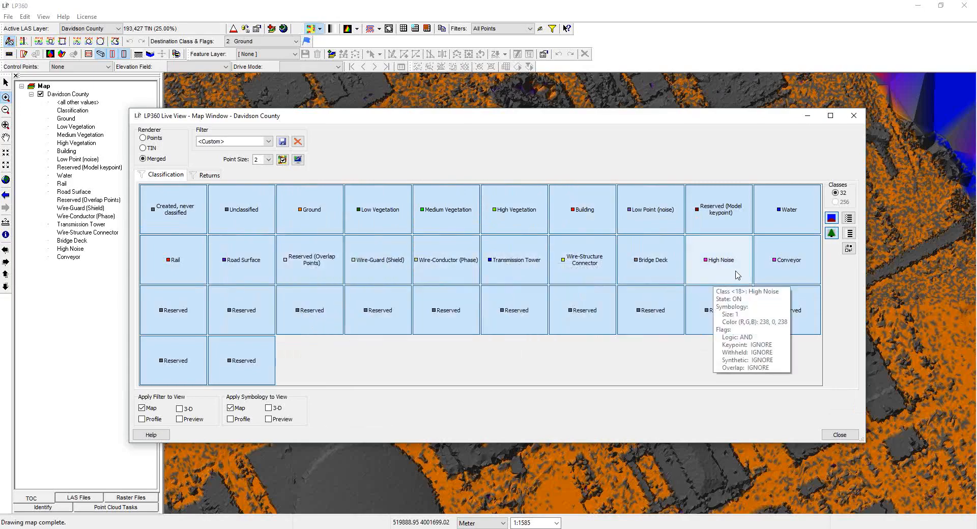
{"action": "mouse_move", "coordinate": [718, 317]}
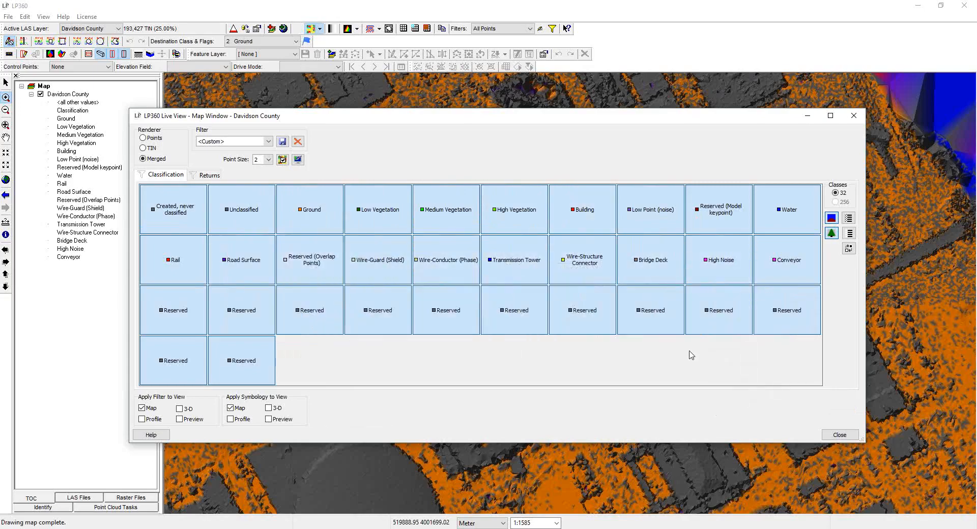
{"action": "mouse_move", "coordinate": [398, 321]}
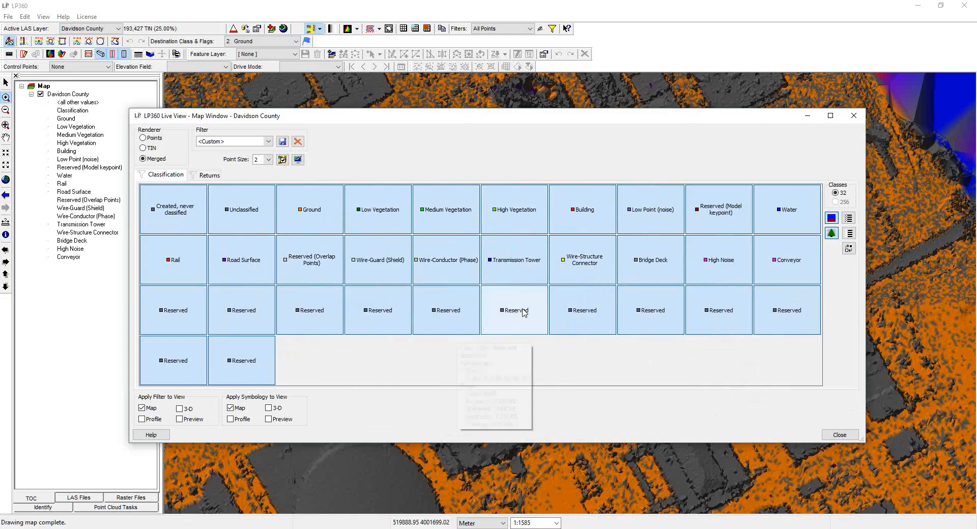
{"action": "mouse_move", "coordinate": [662, 248]}
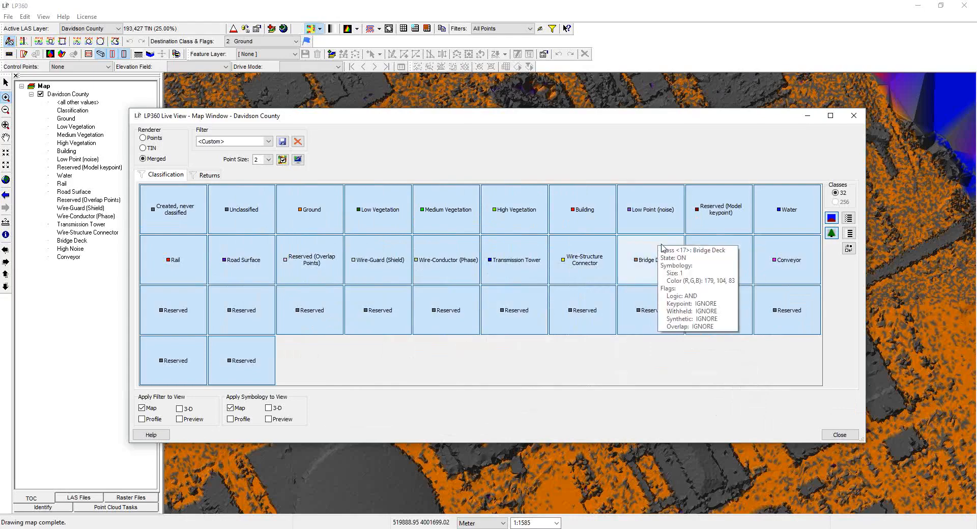
Filter the Unclassified points out of the map, check the unobstructed surface, and bring Live View back.
{"action": "left_click", "coordinate": [247, 208]}
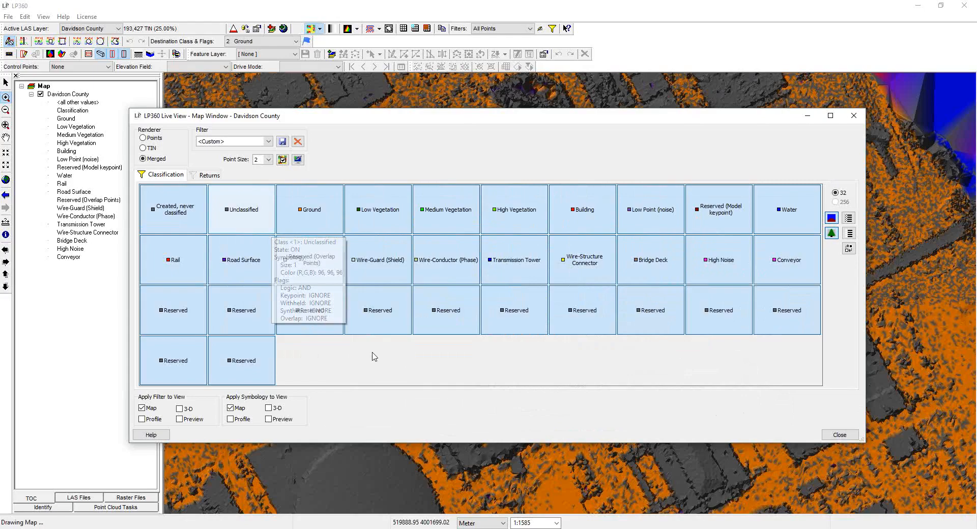
{"action": "left_click", "coordinate": [809, 118]}
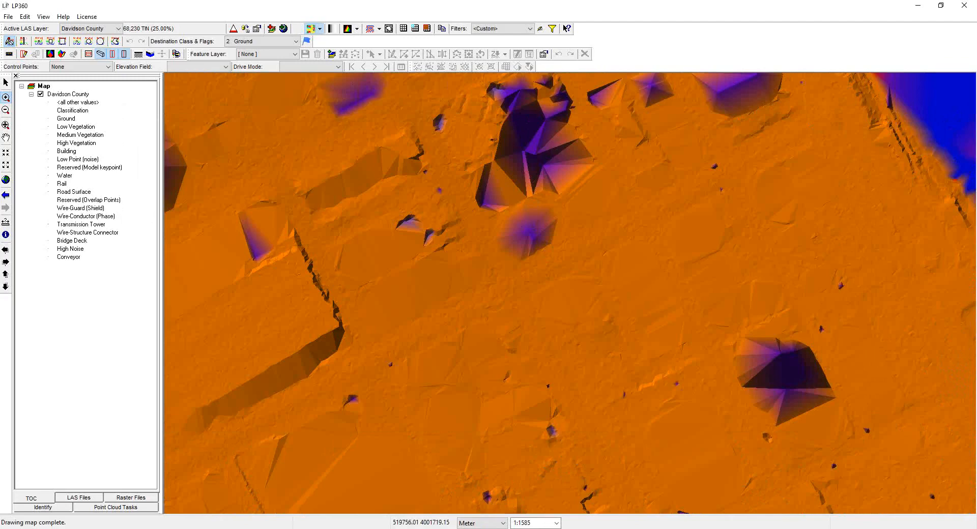
{"action": "left_click", "coordinate": [51, 528]}
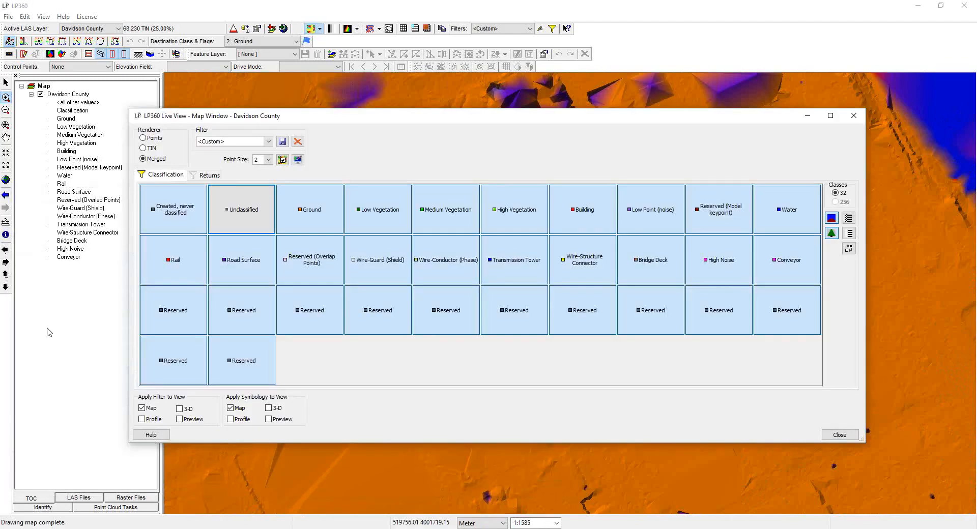
Filter the Low Point (noise) class out of the map, check the surface at full extent, and bring Live View back.
{"action": "left_click", "coordinate": [667, 214]}
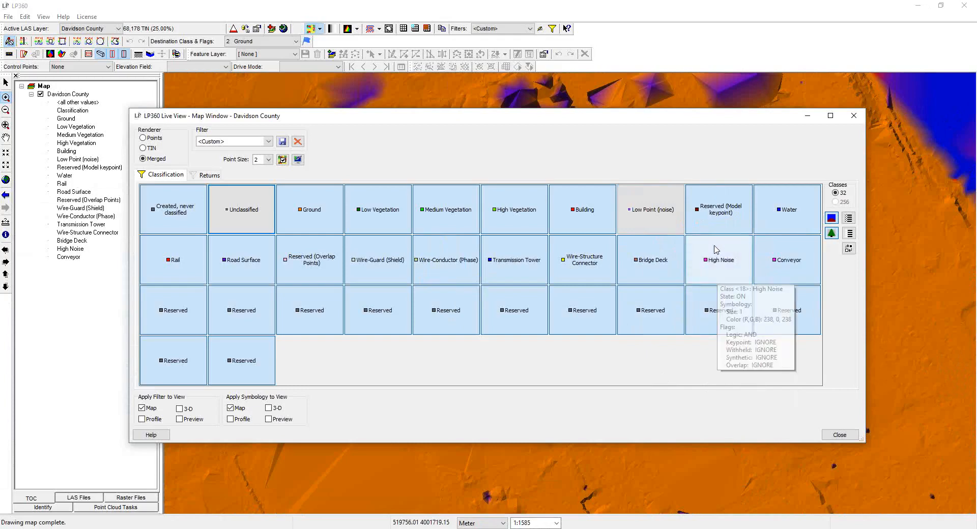
{"action": "left_click", "coordinate": [808, 116]}
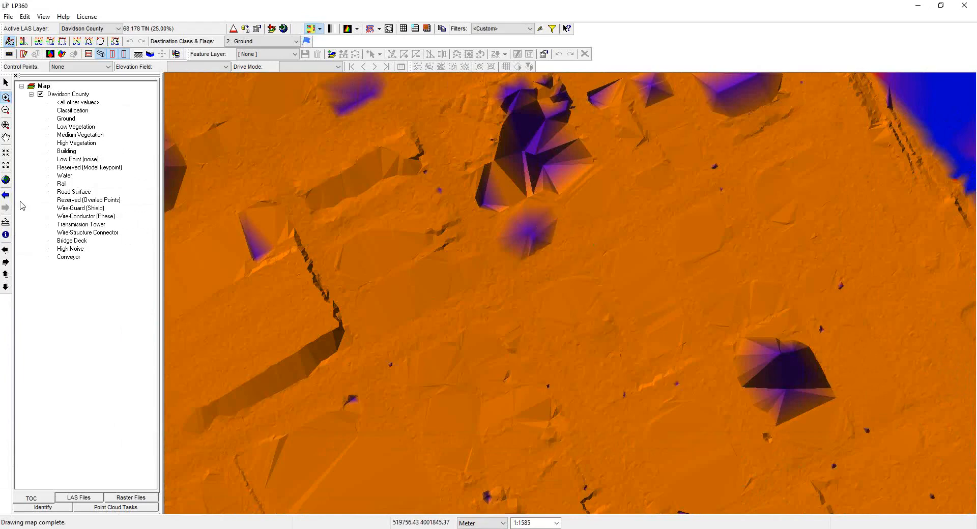
{"action": "left_click", "coordinate": [7, 181]}
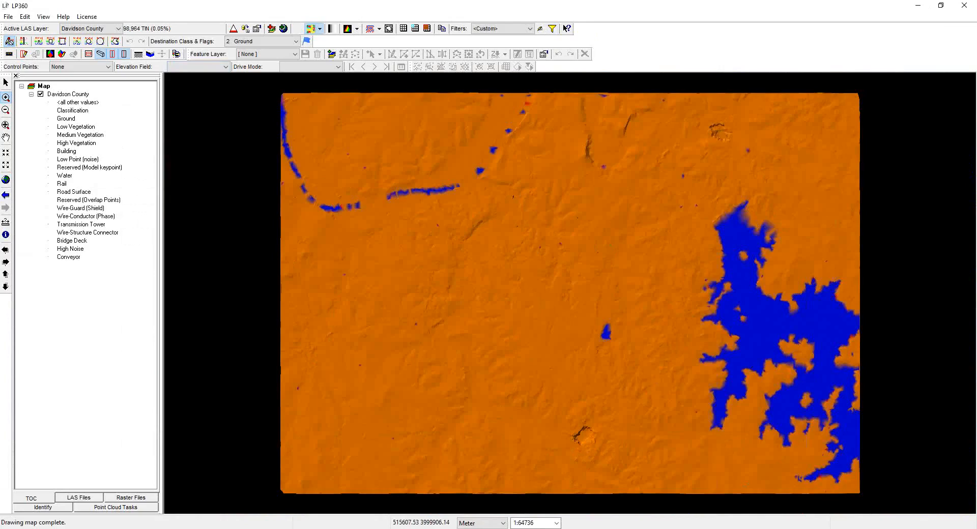
{"action": "key", "text": "alt+Tab"}
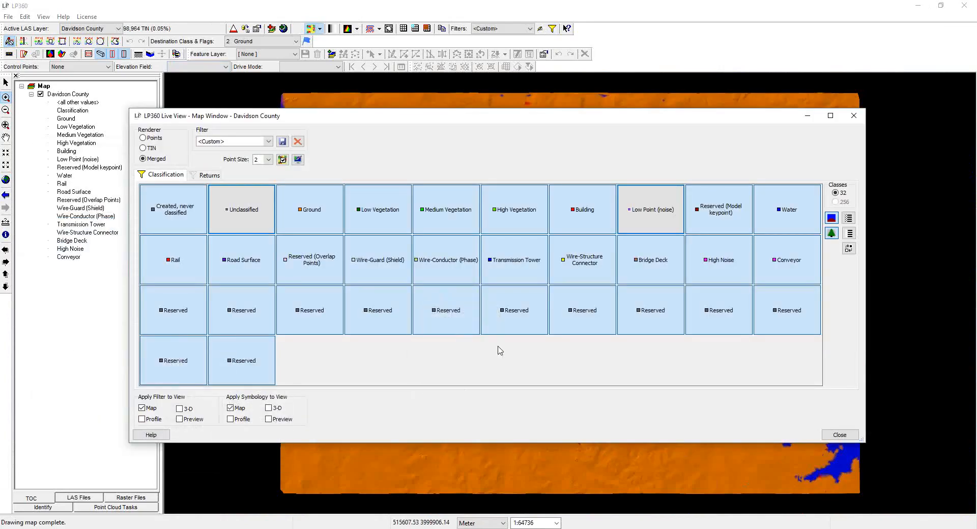
View the options for storing a filter without saving, and apply the stored filter x_Davidson_Base_Classes to the map.
{"action": "left_click", "coordinate": [283, 143]}
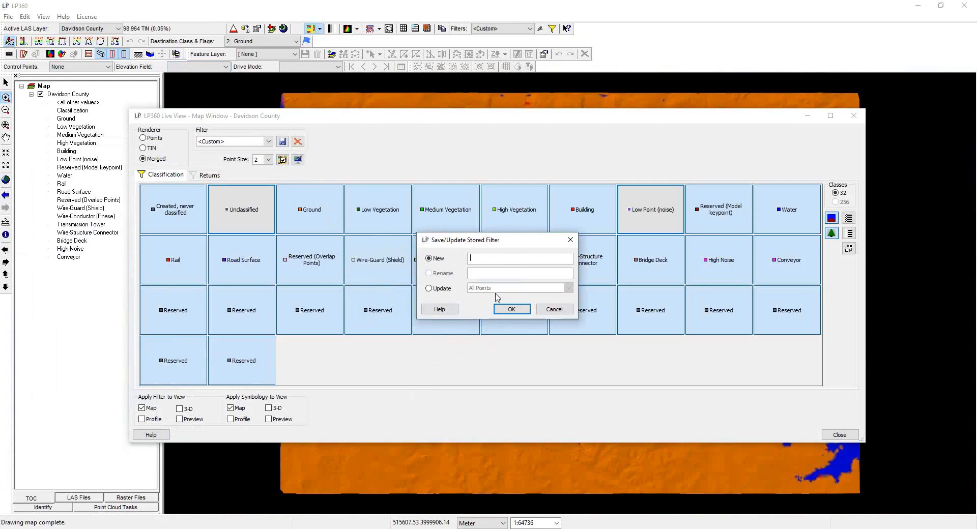
{"action": "left_click", "coordinate": [553, 310]}
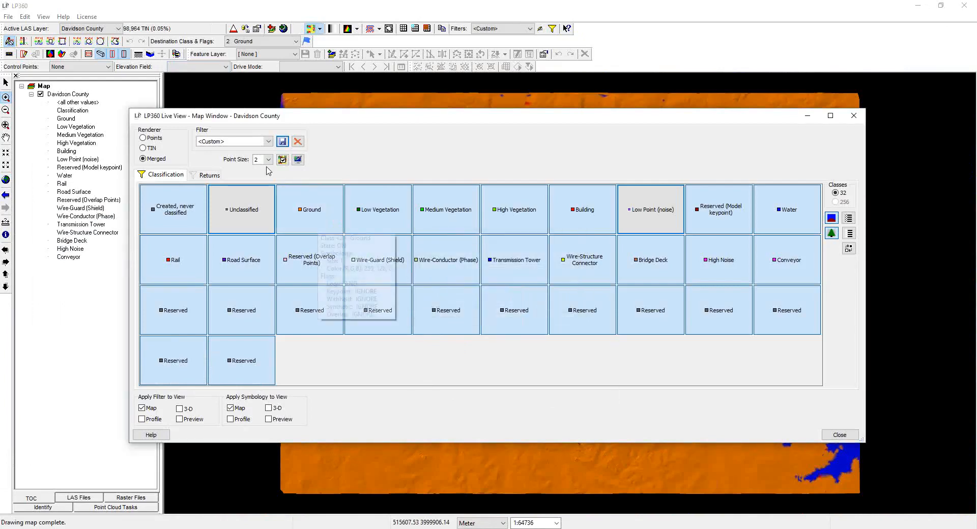
{"action": "left_click", "coordinate": [268, 142]}
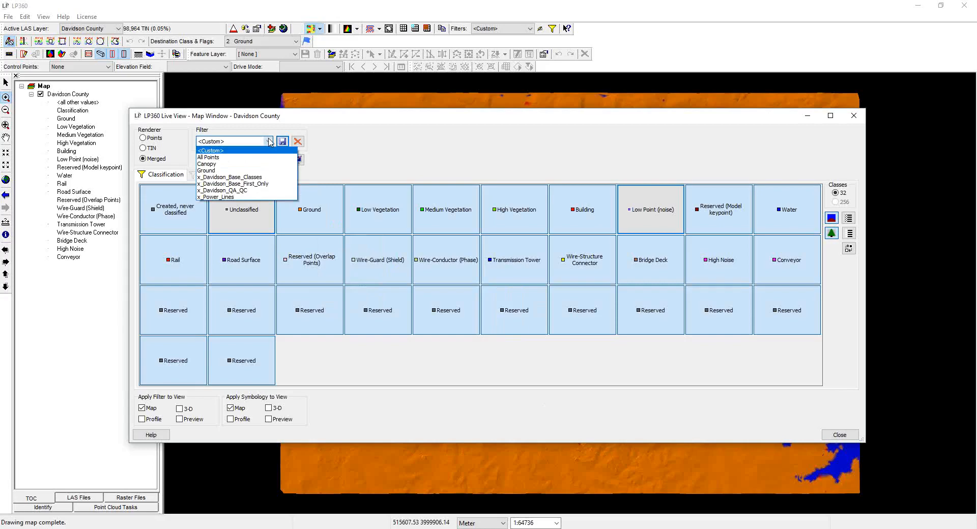
{"action": "left_click", "coordinate": [238, 177]}
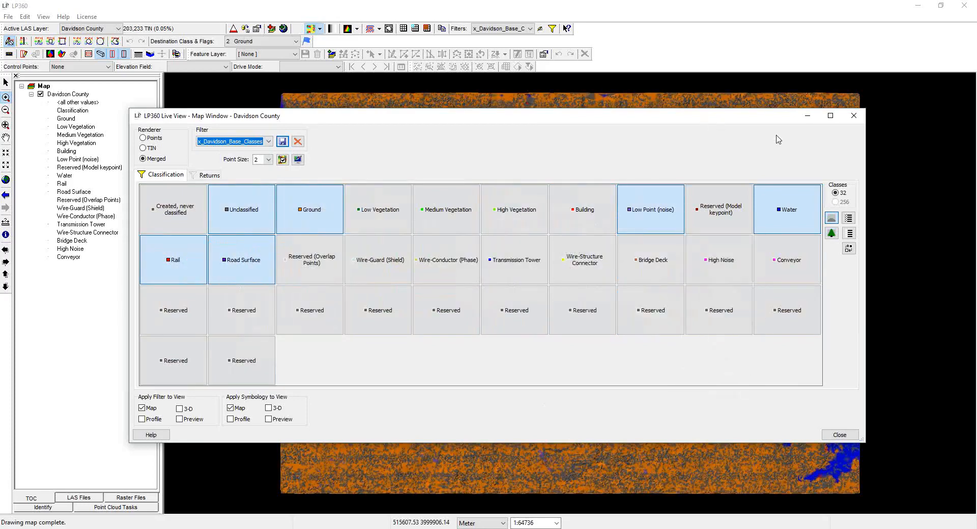
{"action": "left_click", "coordinate": [808, 115]}
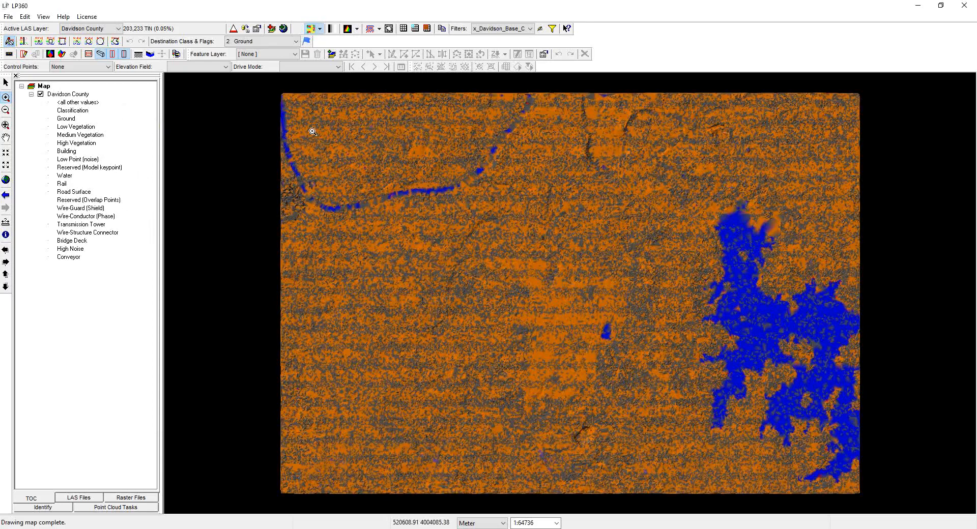
Display the Davidson County layer by intensity and examine the crossing airport runways at about 1:3795.
{"action": "left_click", "coordinate": [320, 29]}
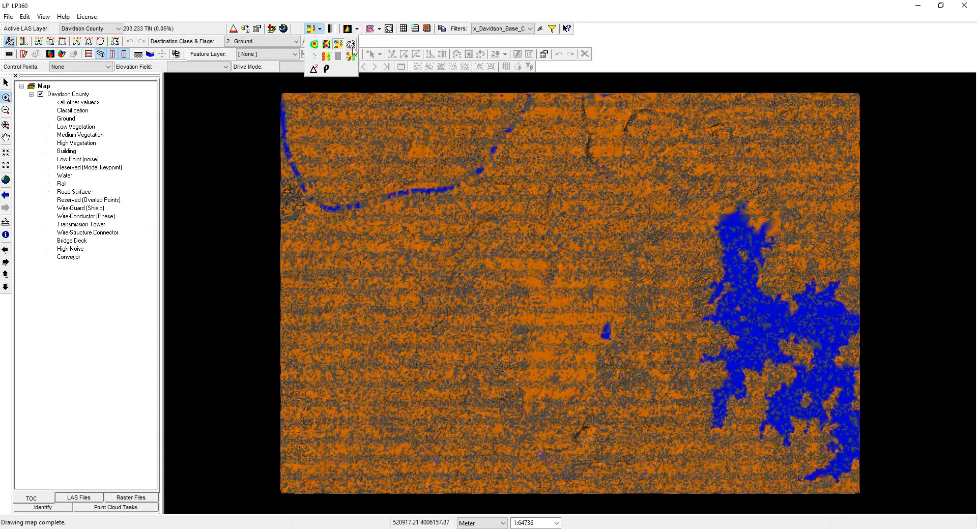
{"action": "left_click", "coordinate": [351, 45]}
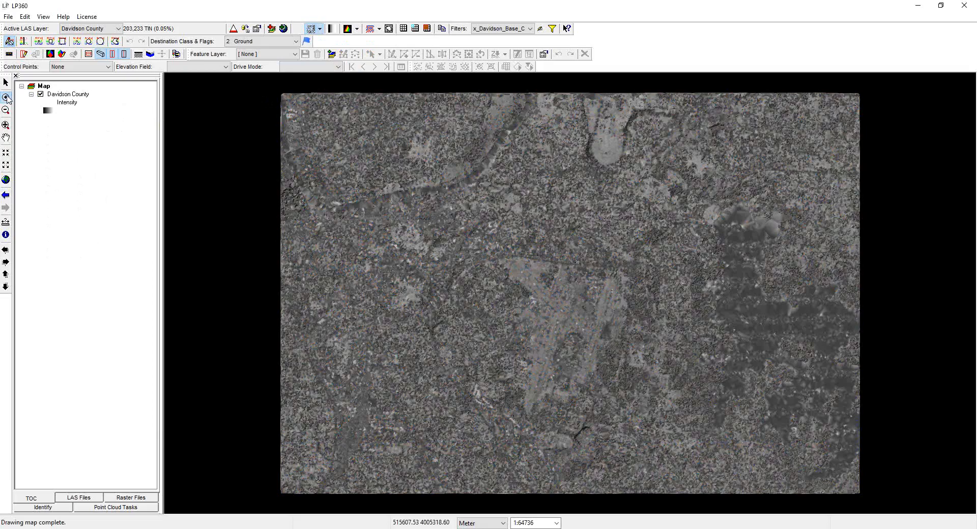
{"action": "left_click", "coordinate": [6, 98]}
{"action": "left_click_drag", "start_coordinate": [498, 258], "coordinate": [603, 338]}
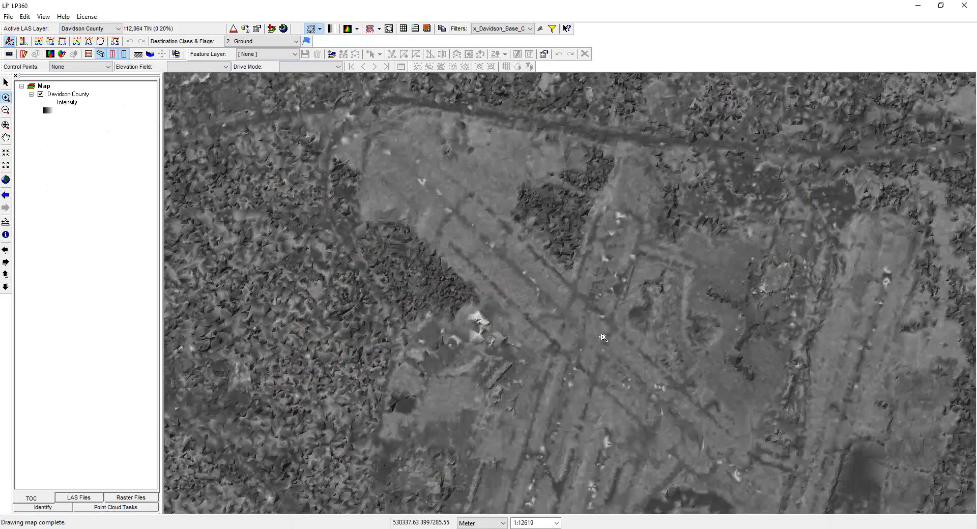
{"action": "left_click", "coordinate": [632, 352]}
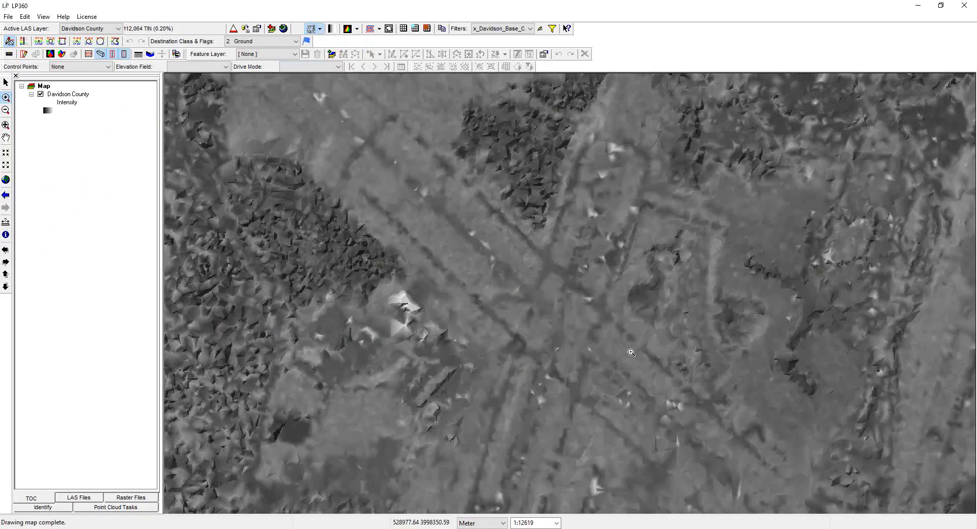
{"action": "left_click", "coordinate": [631, 352]}
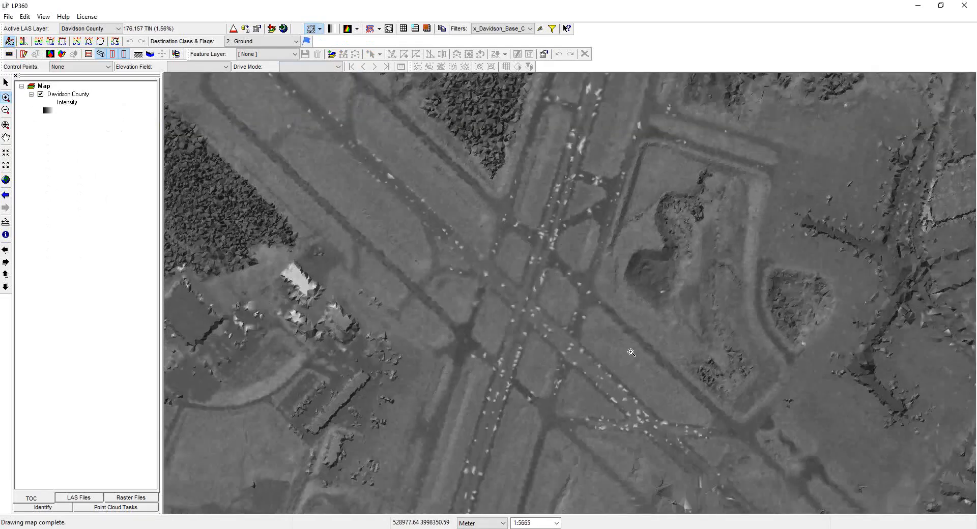
{"action": "left_click", "coordinate": [631, 352]}
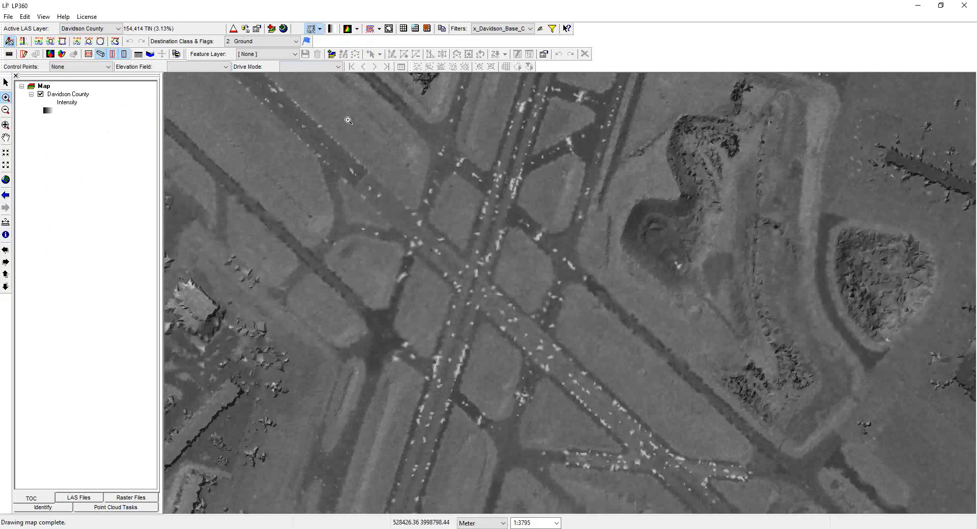
Display the layer as points instead of a TIN surface, viewing the runway intersection at about 1:1141.
{"action": "left_click", "coordinate": [348, 30]}
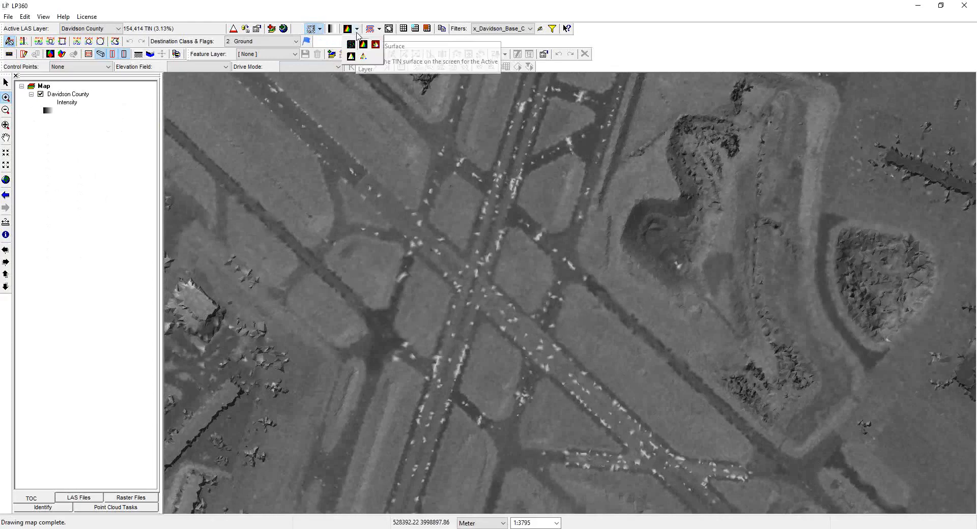
{"action": "left_click", "coordinate": [352, 44]}
{"action": "scroll", "coordinate": [513, 245], "scroll_direction": "up", "scroll_amount": 3}
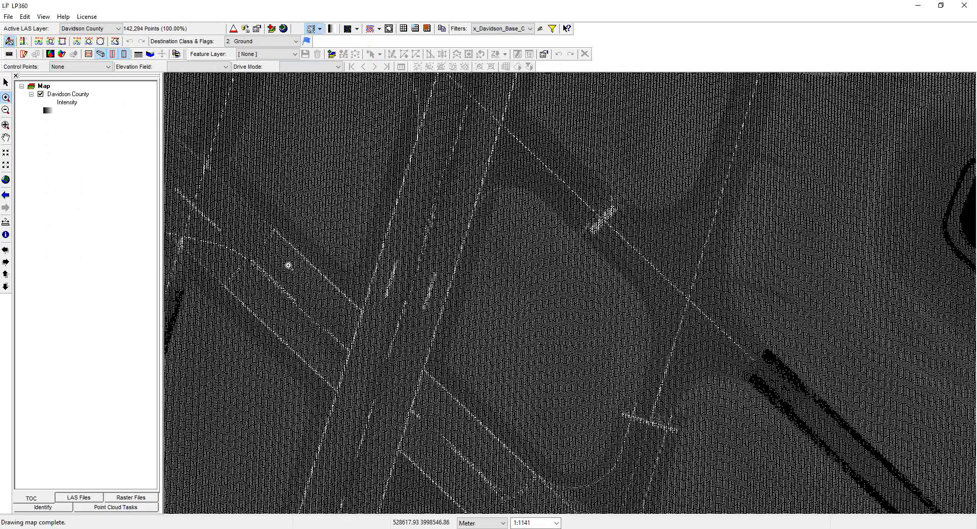
Examine the painted markings and pavement in the intensity points along the diagonal runway northwest of the intersection.
{"action": "left_click", "coordinate": [6, 138]}
{"action": "left_click_drag", "start_coordinate": [237, 185], "coordinate": [693, 298]}
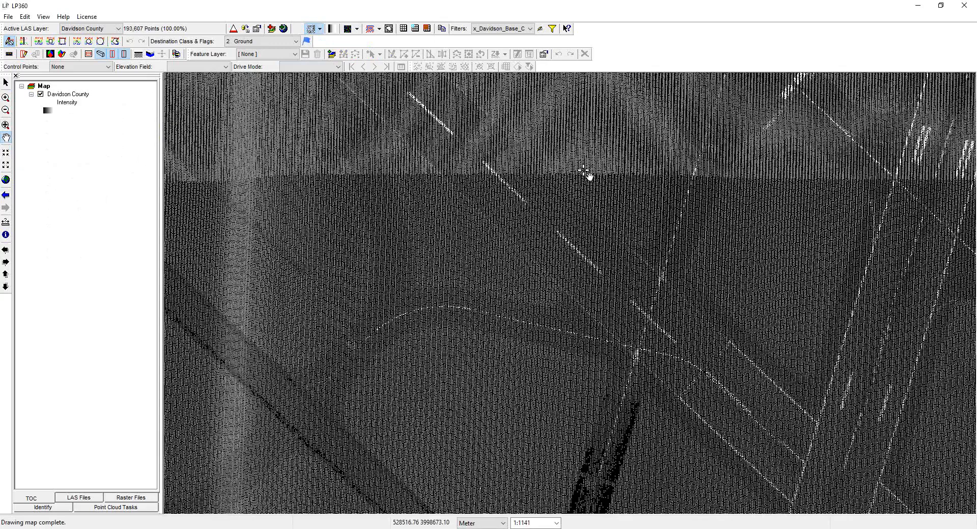
{"action": "left_click_drag", "start_coordinate": [584, 171], "coordinate": [575, 289]}
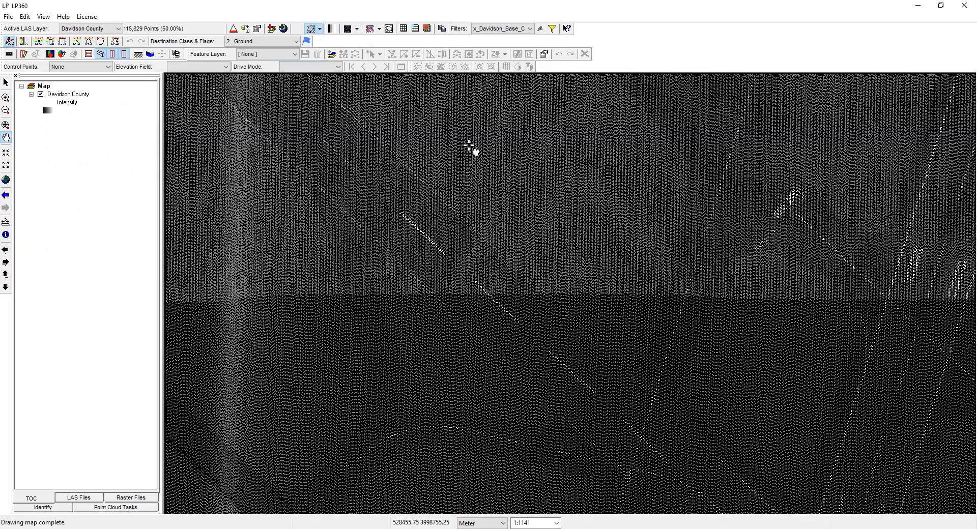
{"action": "left_click_drag", "start_coordinate": [471, 148], "coordinate": [656, 325]}
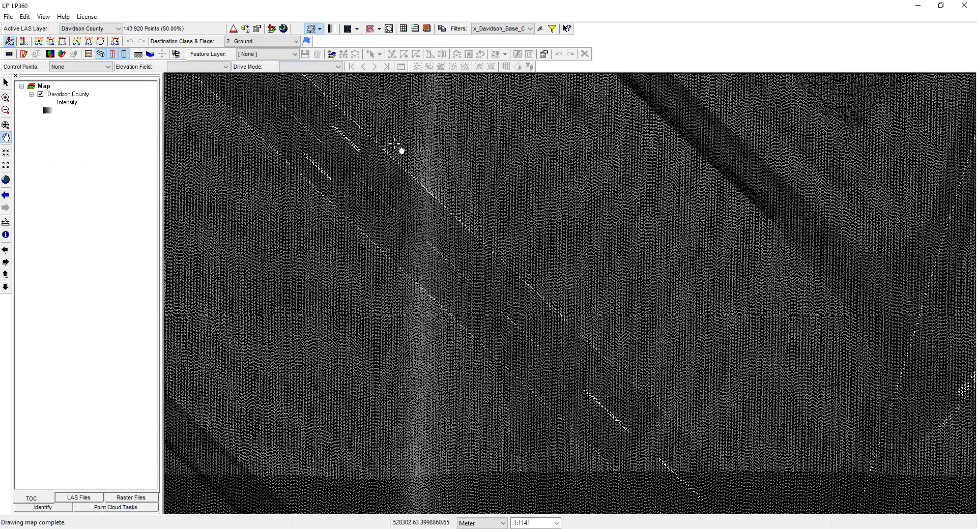
{"action": "left_click_drag", "start_coordinate": [400, 149], "coordinate": [555, 290]}
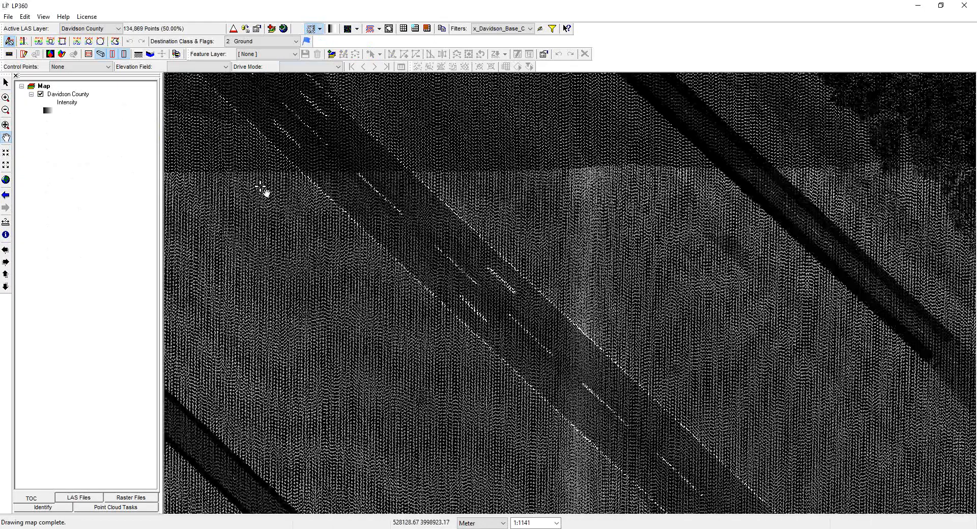
{"action": "left_click_drag", "start_coordinate": [286, 198], "coordinate": [518, 215]}
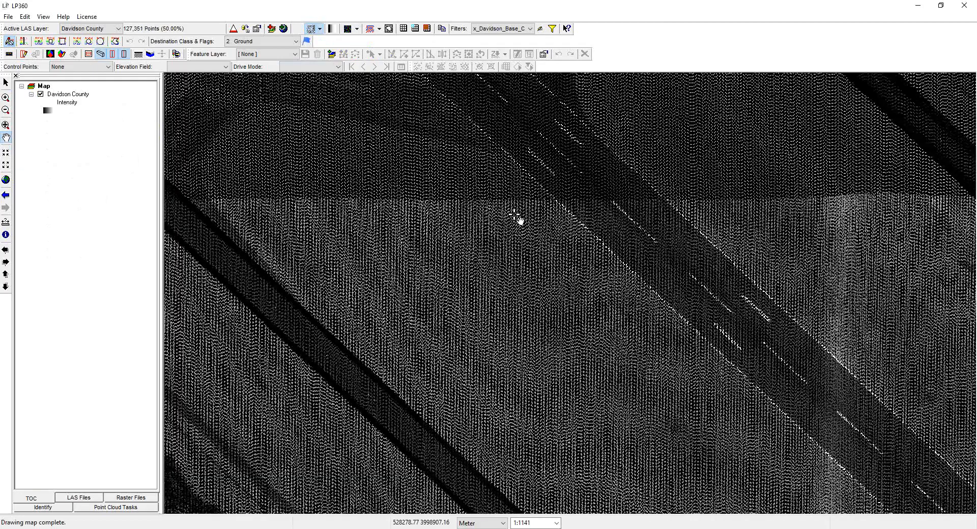
{"action": "left_click_drag", "start_coordinate": [301, 203], "coordinate": [514, 293]}
{"action": "left_click_drag", "start_coordinate": [362, 140], "coordinate": [461, 262]}
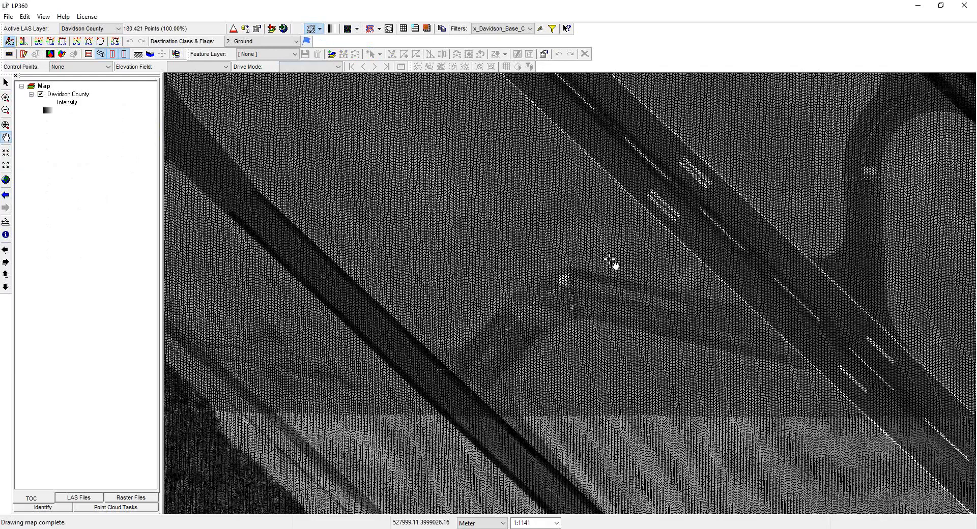
Color the points by elevation, blend intensity into the display, and inspect the runway back toward the intersection.
{"action": "left_click", "coordinate": [320, 29]}
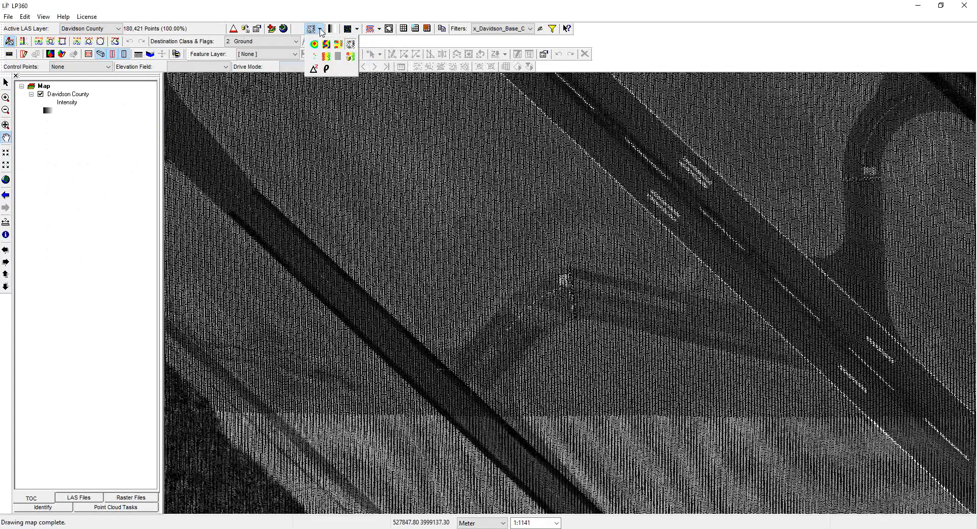
{"action": "left_click", "coordinate": [315, 44]}
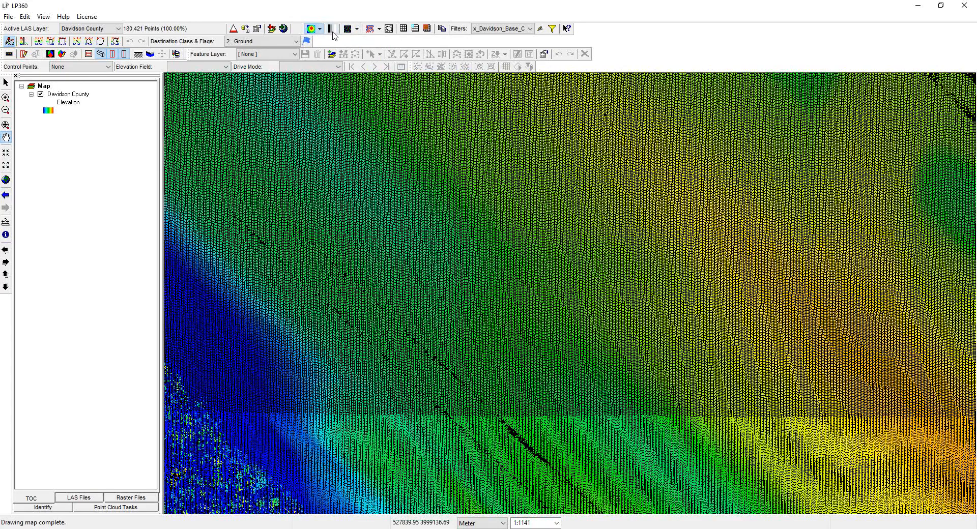
{"action": "left_click", "coordinate": [333, 32]}
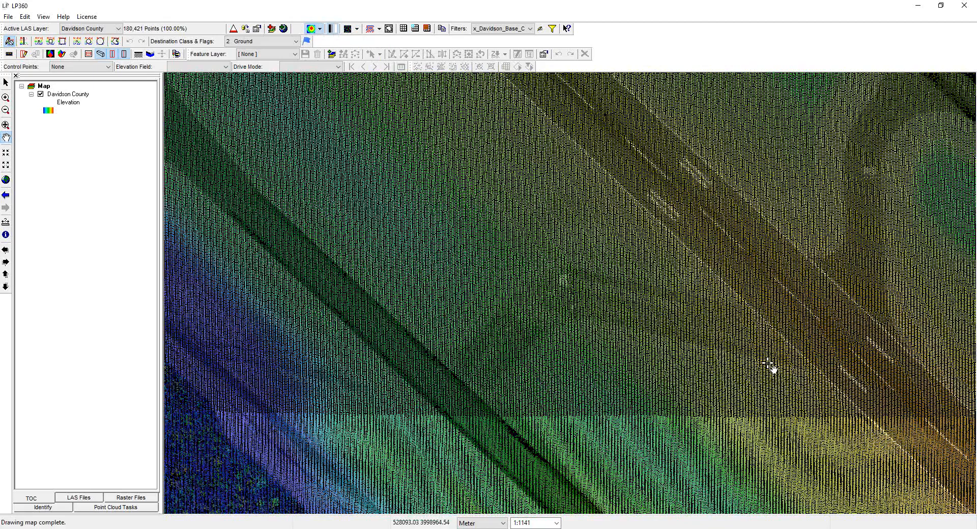
{"action": "mouse_move", "coordinate": [771, 369]}
{"action": "left_mouse_down"}
{"action": "mouse_move", "coordinate": [334, 231]}
{"action": "mouse_move", "coordinate": [300, 205]}
{"action": "left_mouse_up"}
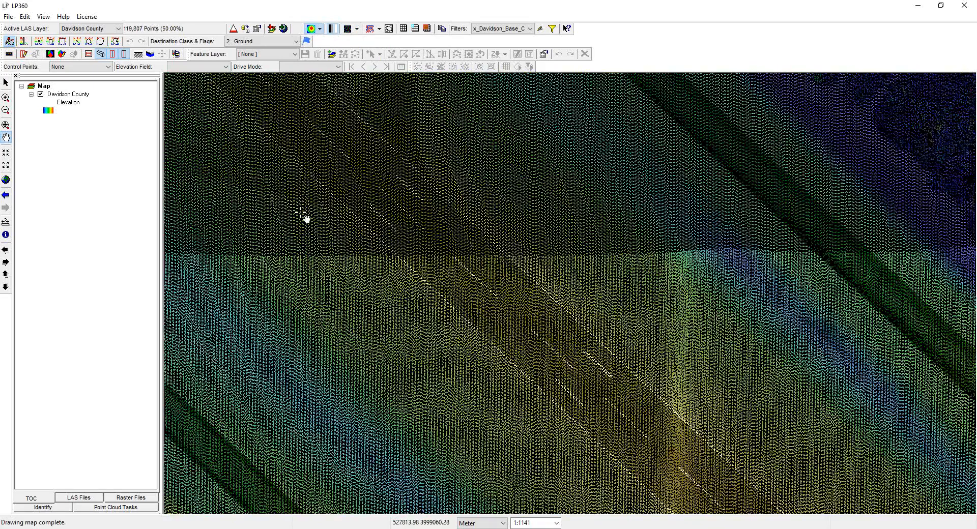
{"action": "left_click_drag", "start_coordinate": [548, 420], "coordinate": [510, 239]}
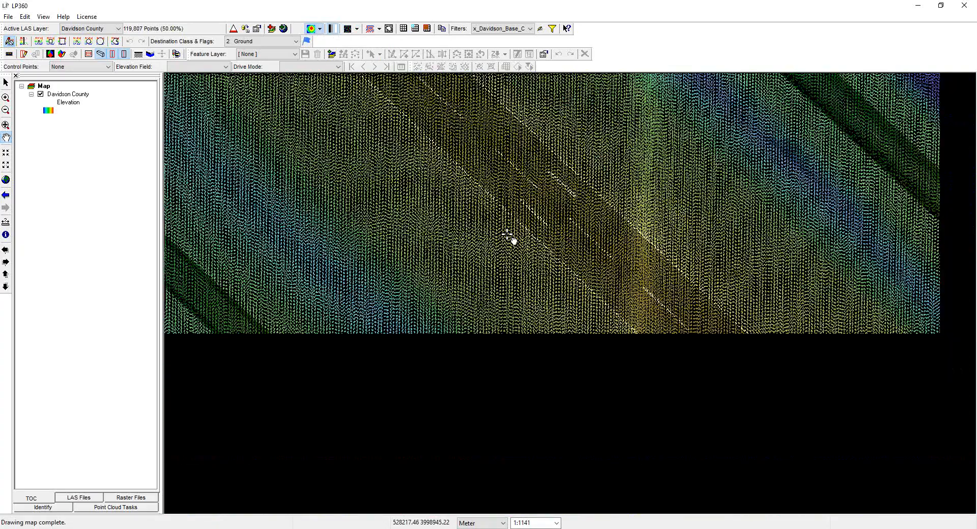
{"action": "left_click_drag", "start_coordinate": [789, 397], "coordinate": [517, 261]}
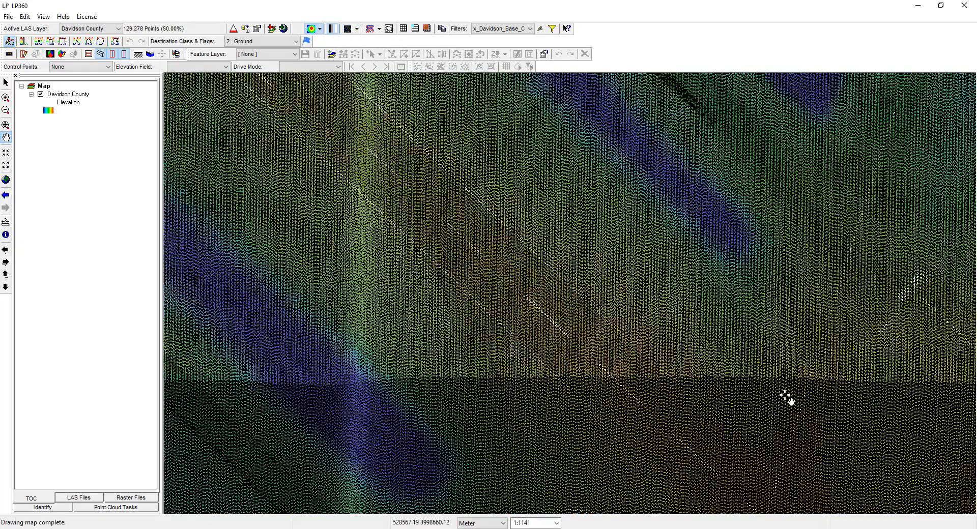
{"action": "left_click_drag", "start_coordinate": [789, 399], "coordinate": [541, 275]}
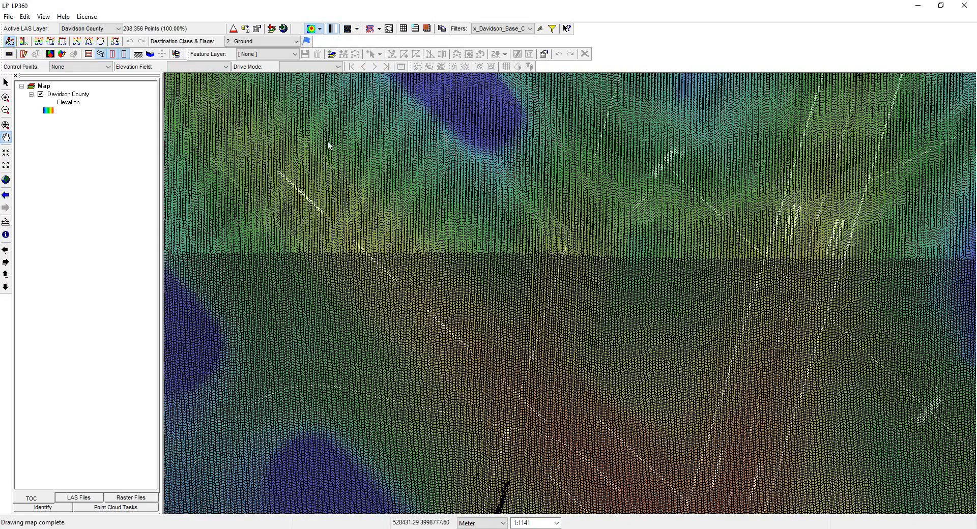
Display the layer as a TIN surface and examine the runway crossings and the wooded triangle between the taxiways.
{"action": "left_click", "coordinate": [357, 29]}
{"action": "left_click", "coordinate": [364, 44]}
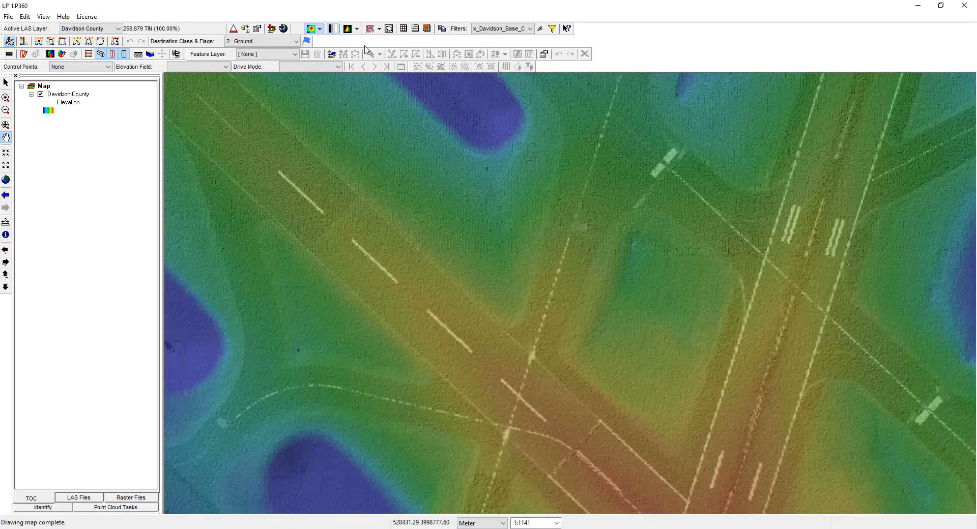
{"action": "left_click_drag", "start_coordinate": [753, 218], "coordinate": [681, 334]}
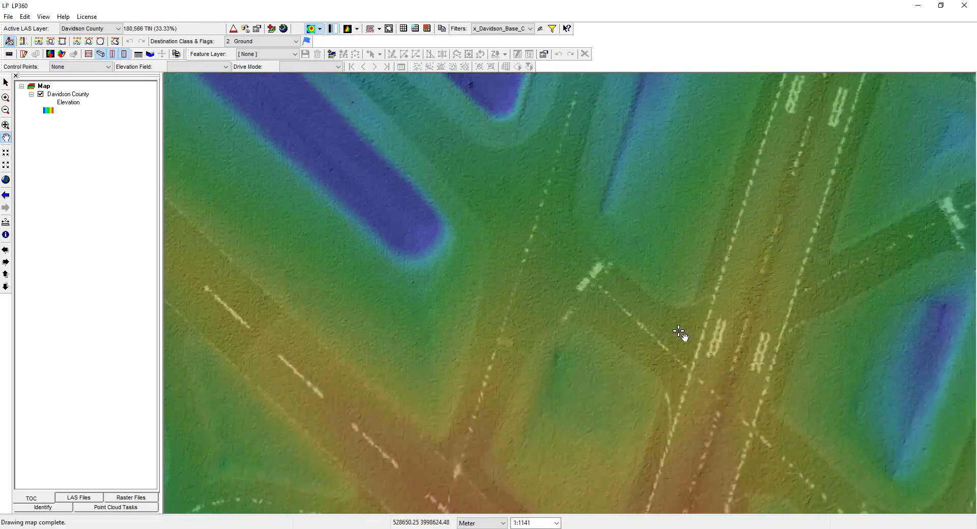
{"action": "left_click_drag", "start_coordinate": [750, 205], "coordinate": [810, 412]}
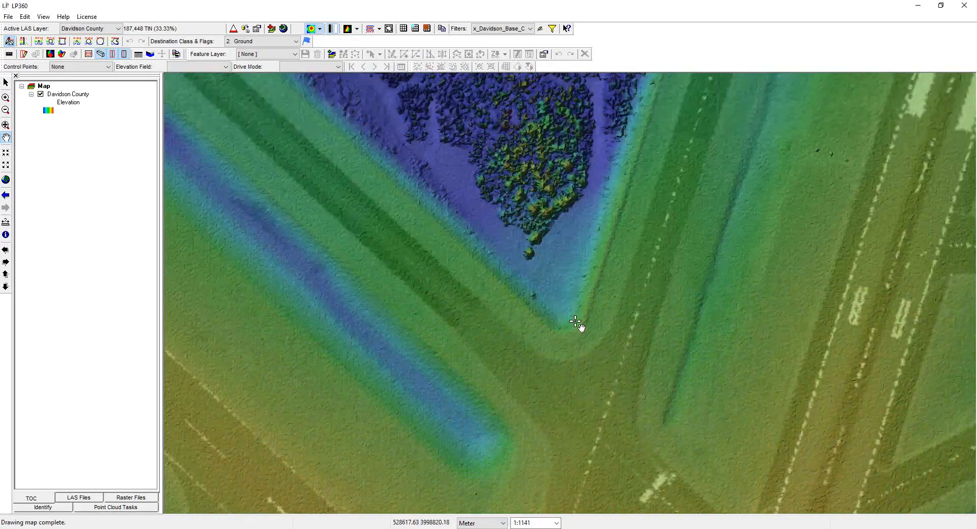
{"action": "left_click_drag", "start_coordinate": [472, 257], "coordinate": [681, 426]}
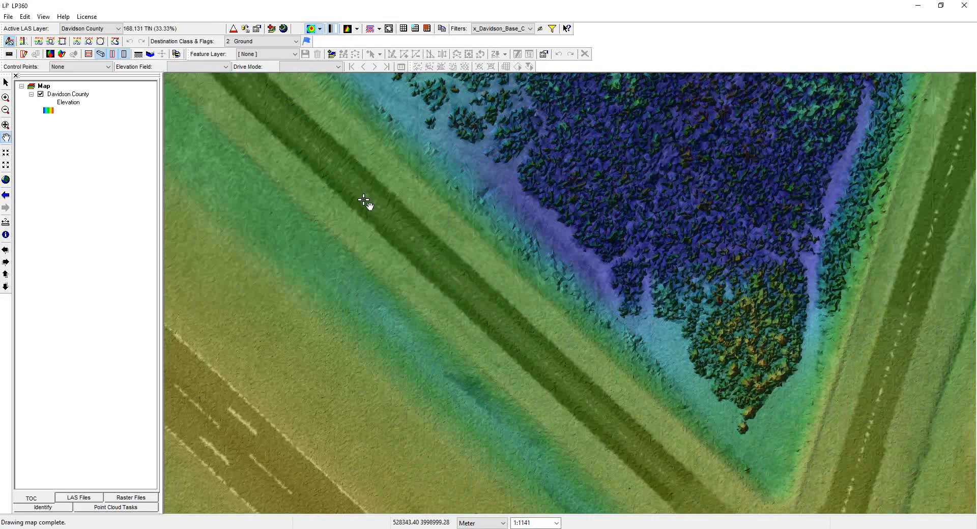
Display smooth contours on the layer and limit the map to the Ground point filter.
{"action": "left_click", "coordinate": [309, 30]}
{"action": "left_click", "coordinate": [380, 29]}
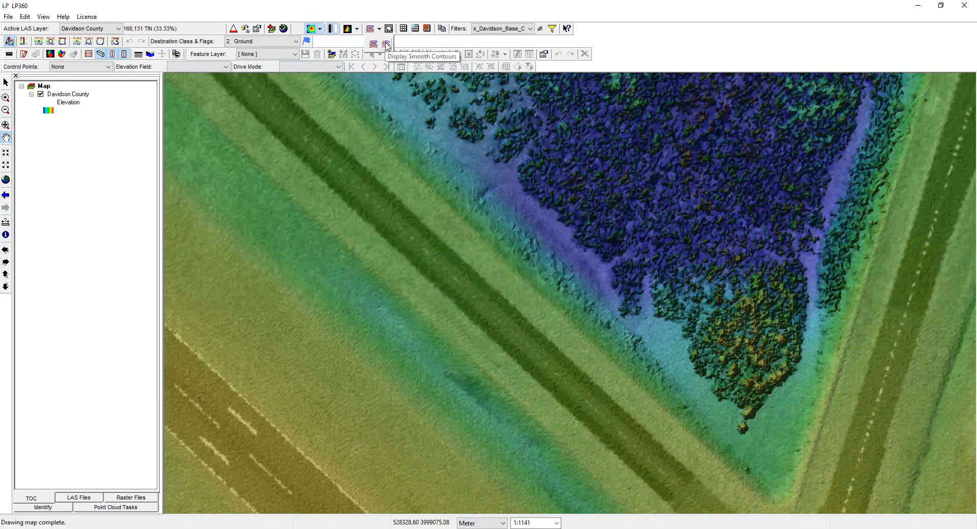
{"action": "left_click", "coordinate": [387, 45]}
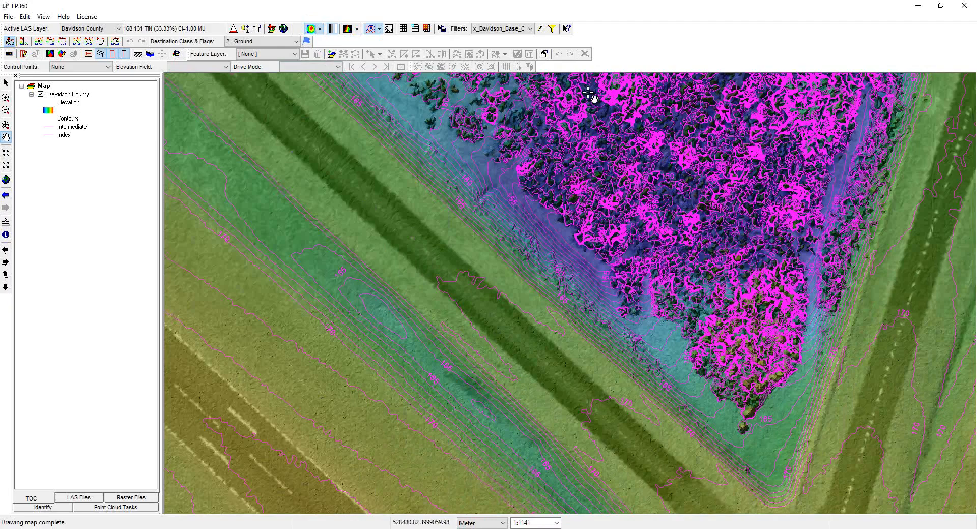
{"action": "left_click", "coordinate": [530, 29]}
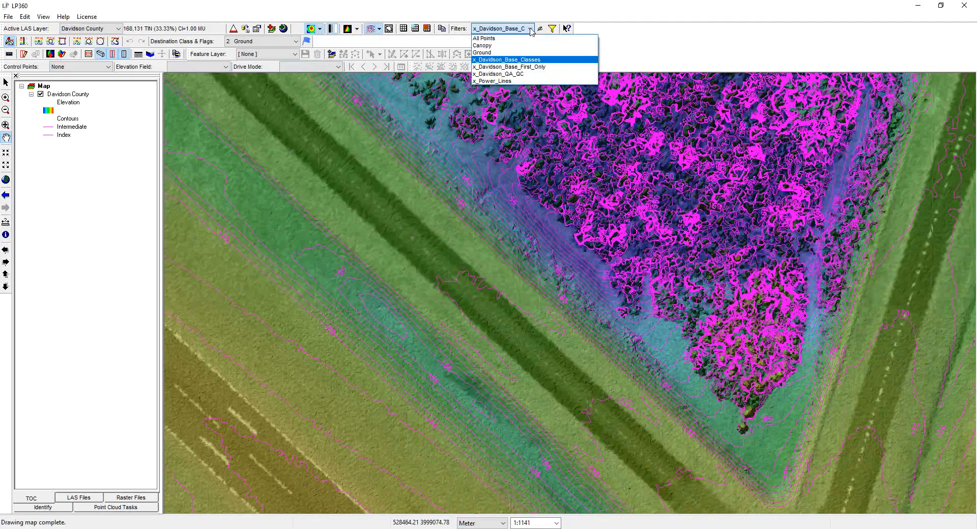
{"action": "left_click", "coordinate": [499, 53]}
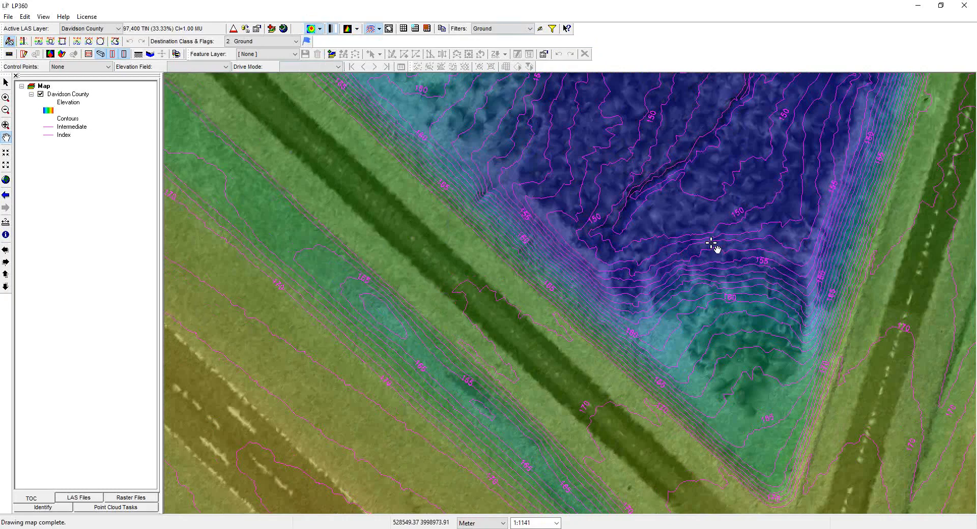
Open the layer's contour symbology and enable a user-specified contour interval of 5.0000 map units.
{"action": "left_click", "coordinate": [372, 31]}
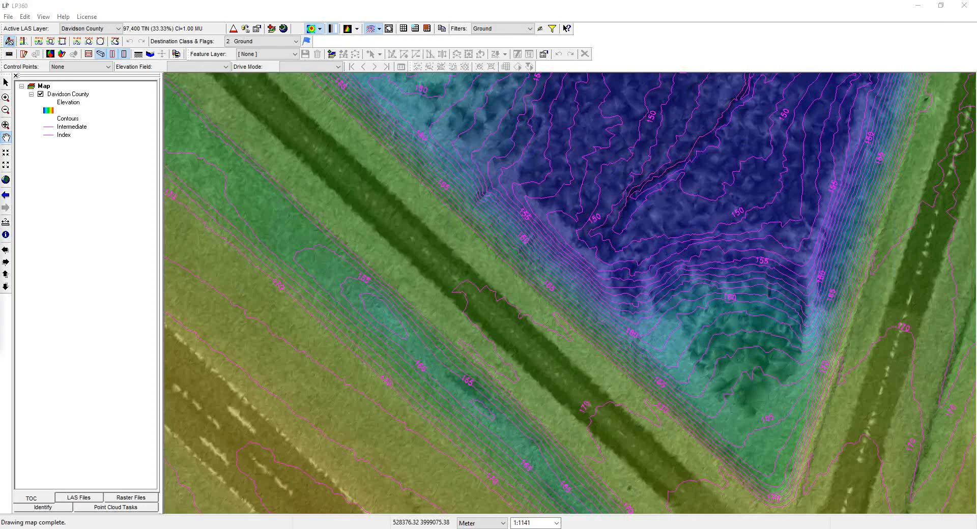
{"action": "left_click_drag", "start_coordinate": [0, 38], "coordinate": [558, 131]}
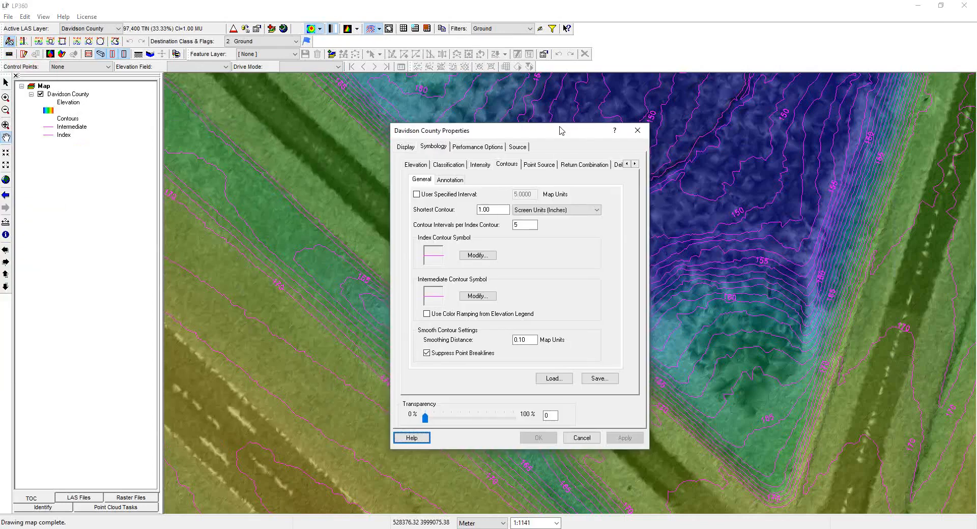
{"action": "left_click", "coordinate": [422, 197]}
{"action": "left_click", "coordinate": [484, 210]}
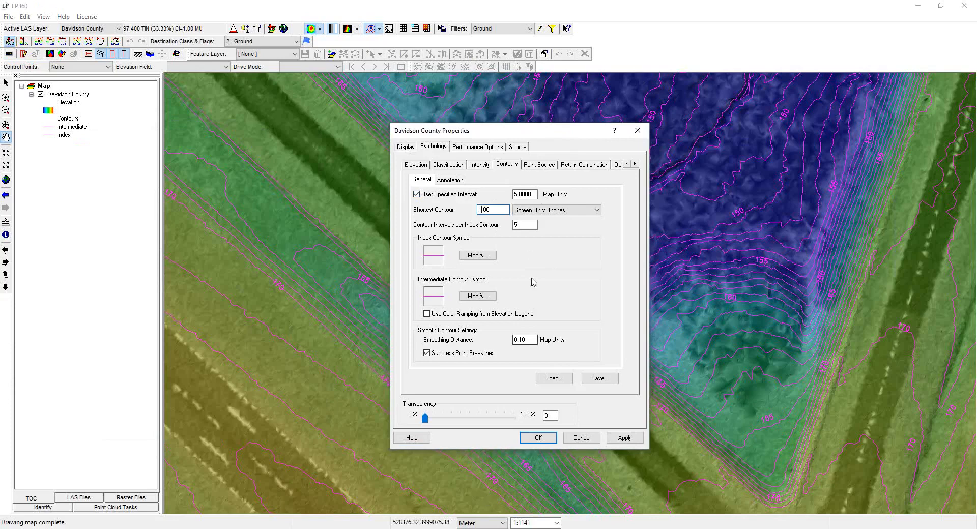
Change the index contour symbol to a yellow line of width 3.0 and apply the contour settings.
{"action": "left_click", "coordinate": [478, 257]}
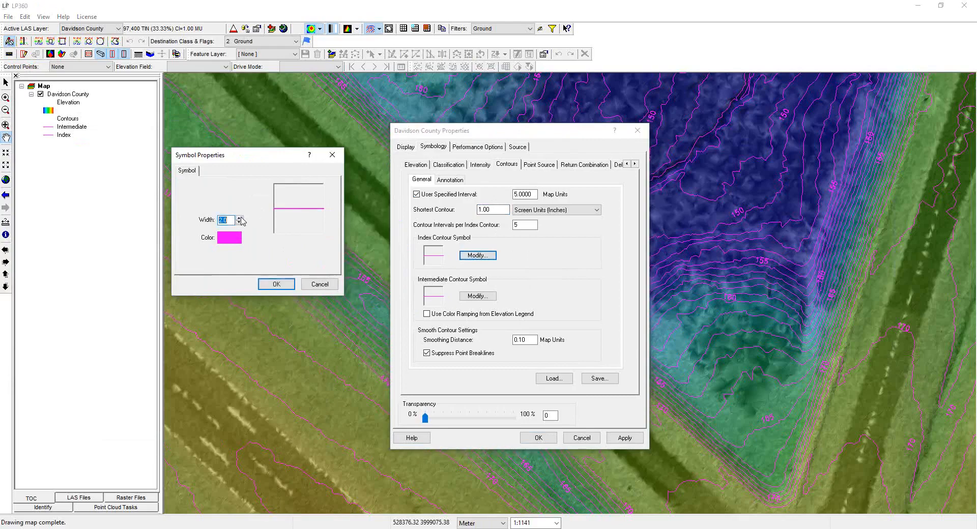
{"action": "left_click", "coordinate": [228, 238]}
{"action": "left_click", "coordinate": [224, 182]}
{"action": "left_click", "coordinate": [220, 296]}
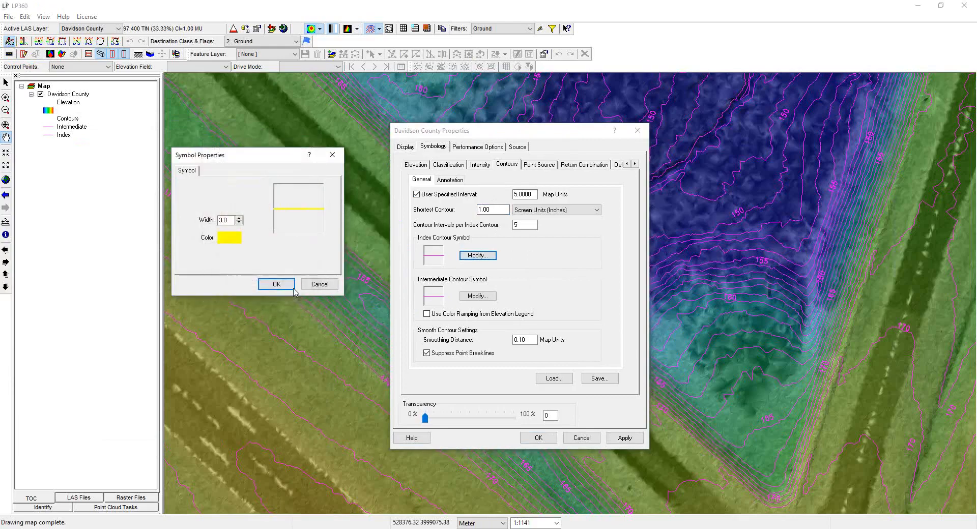
{"action": "left_click", "coordinate": [283, 285]}
{"action": "left_click", "coordinate": [625, 439]}
{"action": "left_click", "coordinate": [581, 438]}
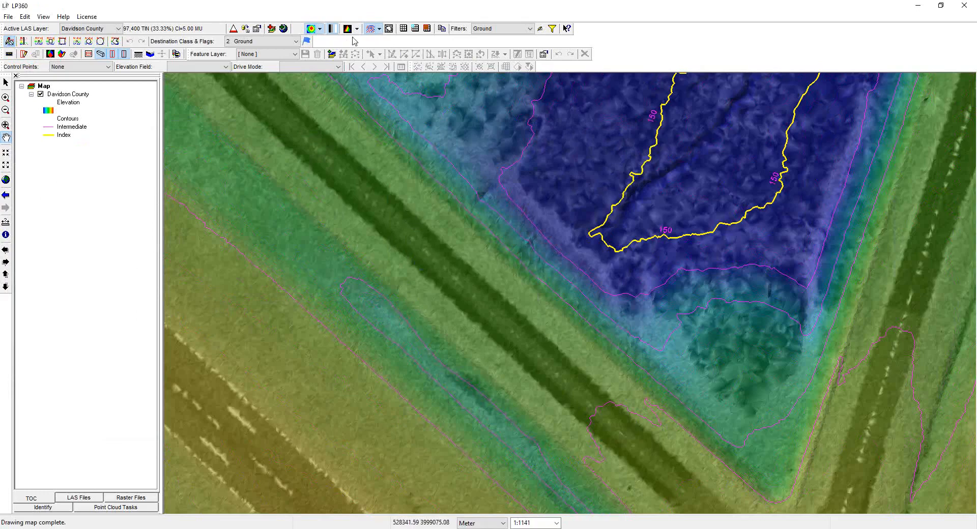
Turn off the contours and view the whole runway crossing with its surroundings at about 1:7345.
{"action": "left_click", "coordinate": [372, 33]}
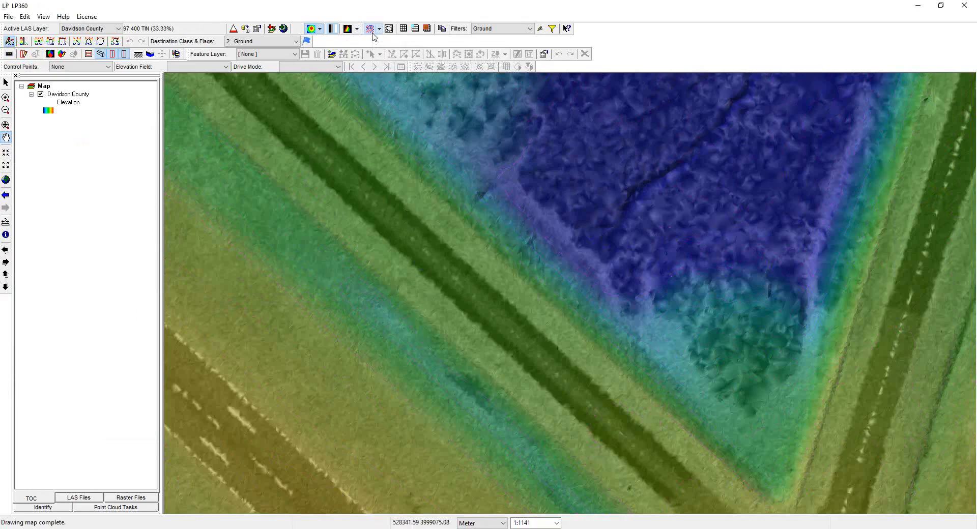
{"action": "left_click", "coordinate": [5, 124]}
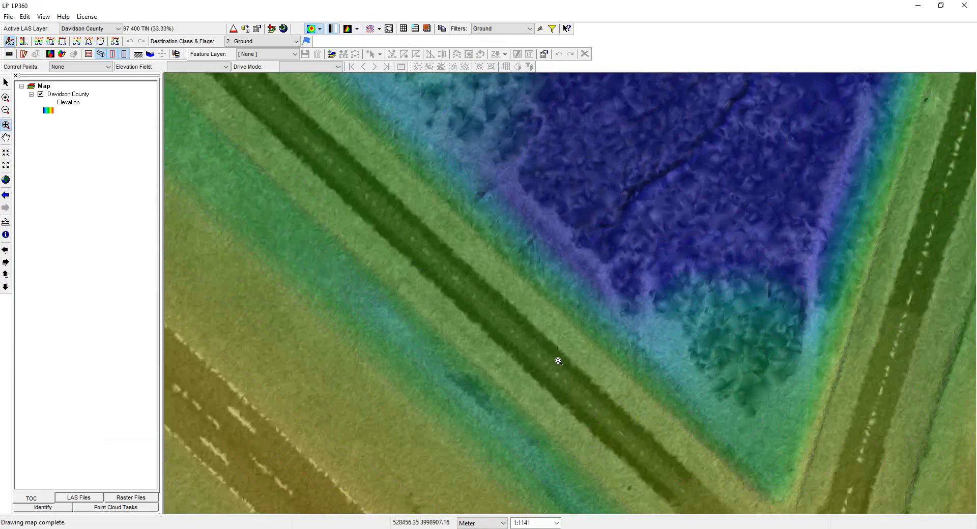
{"action": "scroll", "coordinate": [572, 376], "scroll_direction": "down", "scroll_amount": 3}
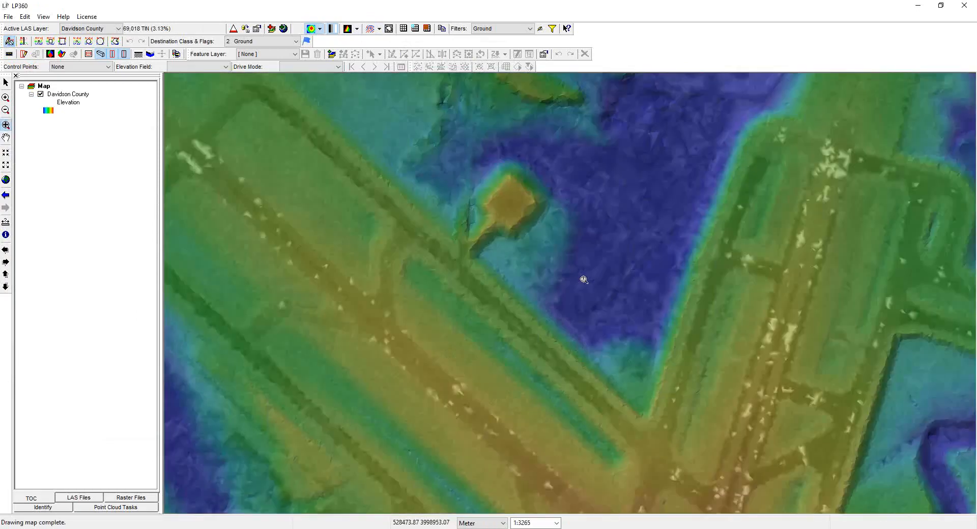
{"action": "scroll", "coordinate": [616, 396], "scroll_direction": "down", "scroll_amount": 2}
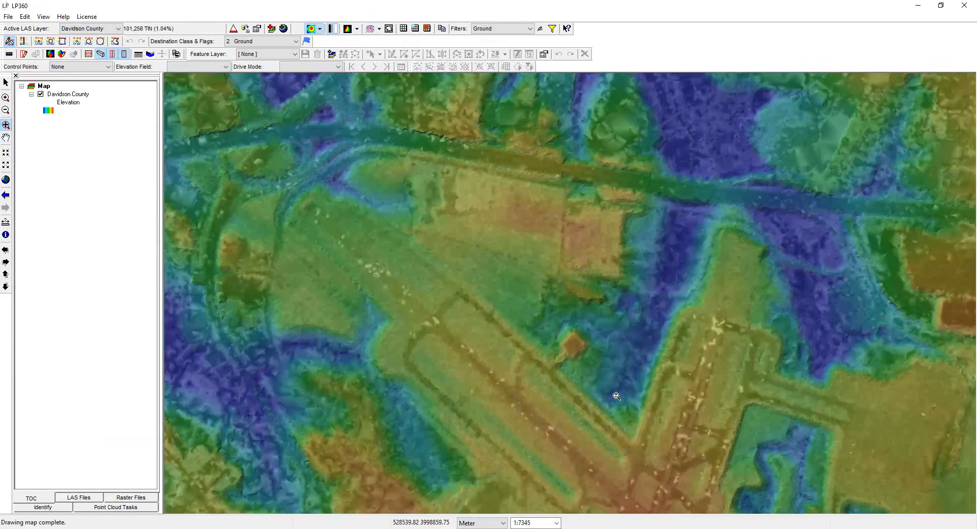
{"action": "middle_click_drag", "start_coordinate": [650, 451], "coordinate": [530, 225]}
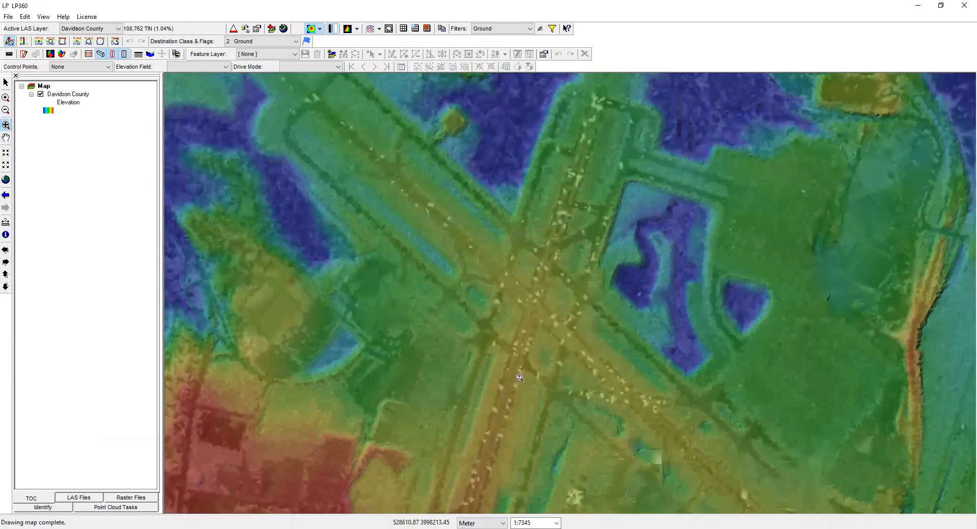
{"action": "middle_click_drag", "start_coordinate": [520, 377], "coordinate": [624, 381]}
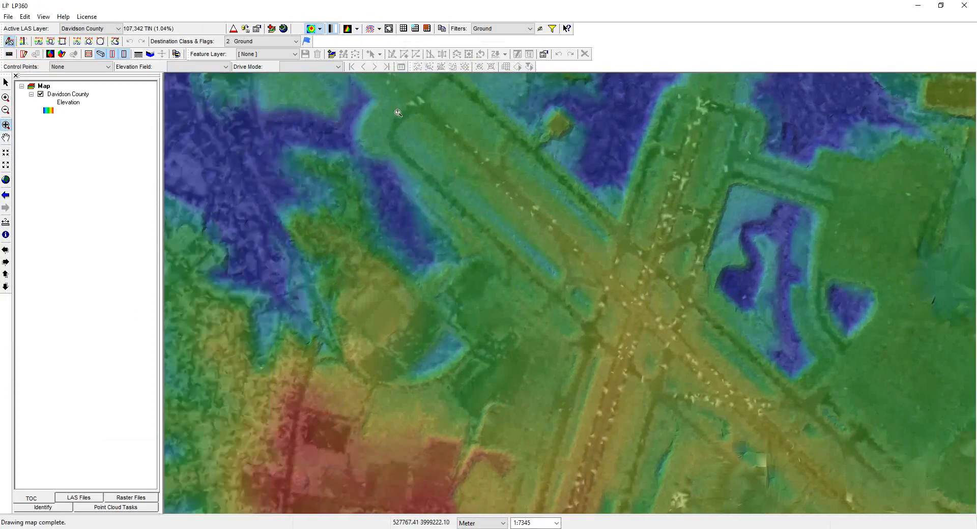
Remove the intensity blend from the elevation display and set the map's filter to All Points.
{"action": "left_click", "coordinate": [334, 33]}
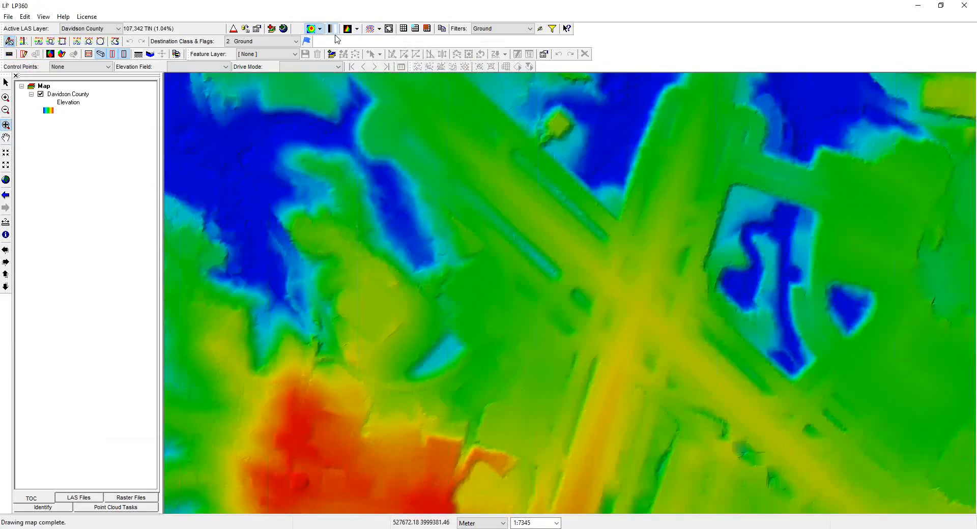
{"action": "left_click", "coordinate": [529, 28]}
{"action": "left_click", "coordinate": [528, 39]}
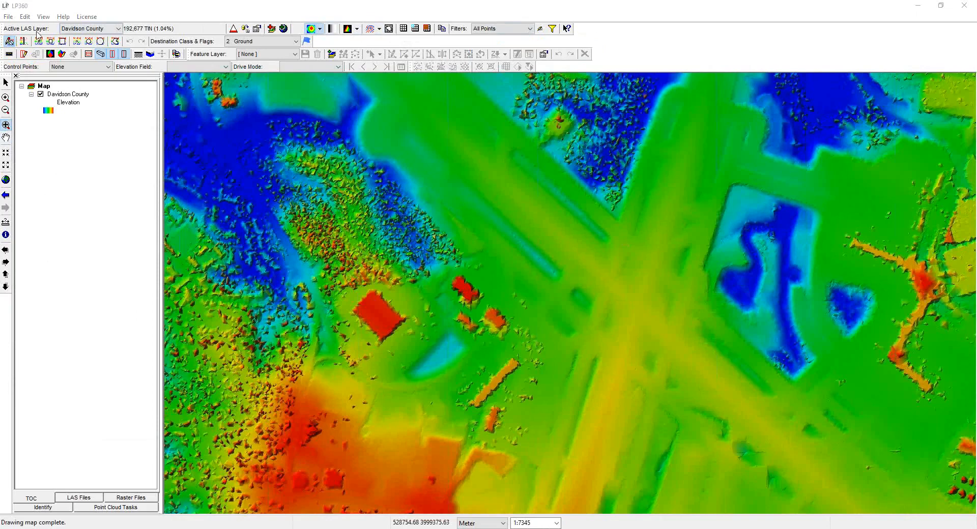
Hide the Viewer Integration toolbar, show it again, and float it over the map.
{"action": "left_click", "coordinate": [44, 17]}
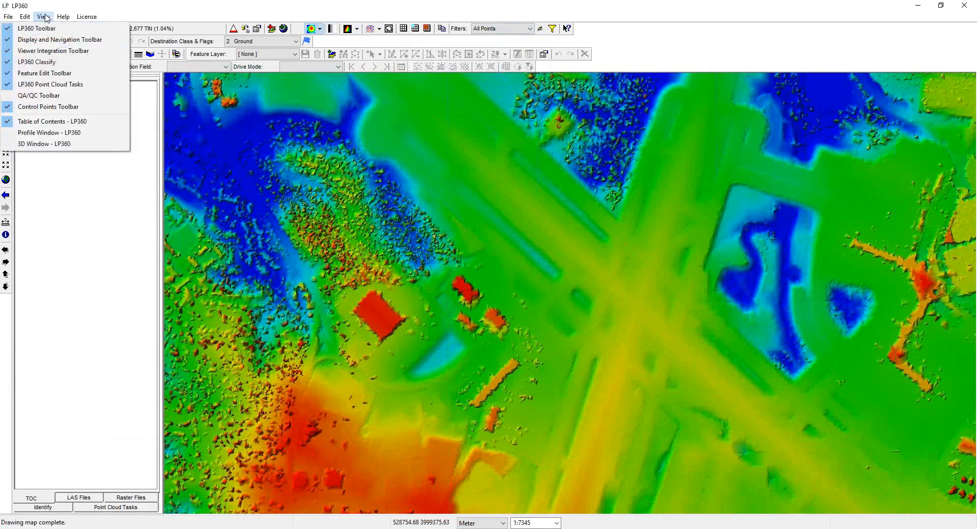
{"action": "left_click", "coordinate": [60, 51]}
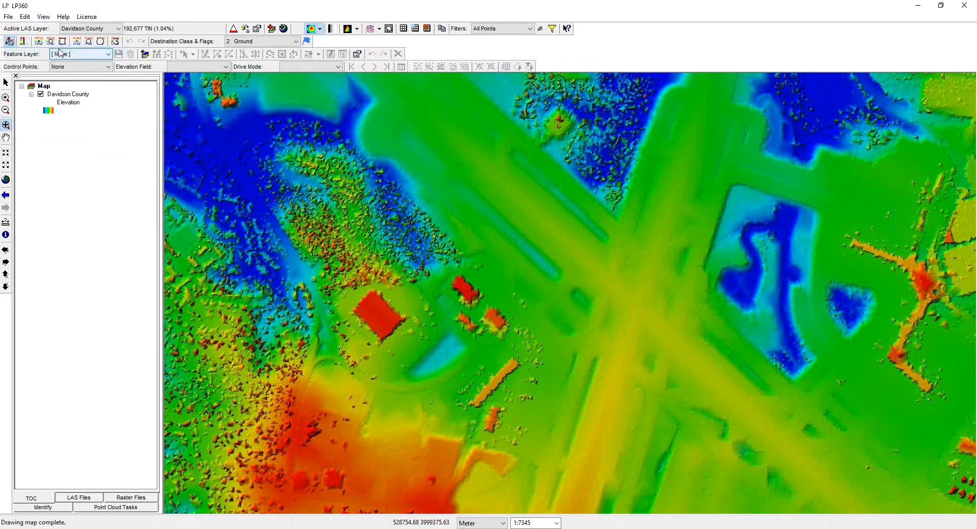
{"action": "left_click", "coordinate": [44, 17]}
{"action": "left_click", "coordinate": [53, 51]}
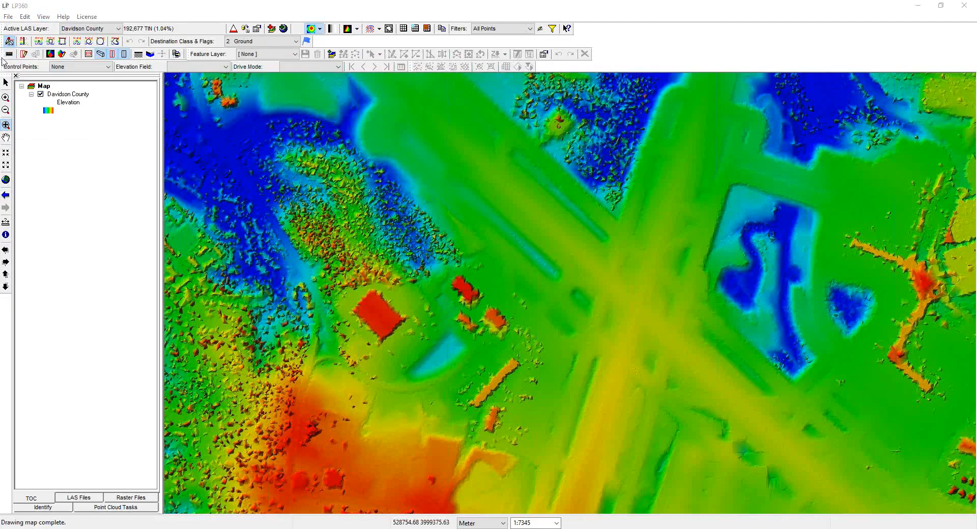
{"action": "left_click", "coordinate": [3, 54]}
{"action": "left_click_drag", "start_coordinate": [240, 126], "coordinate": [240, 124]}
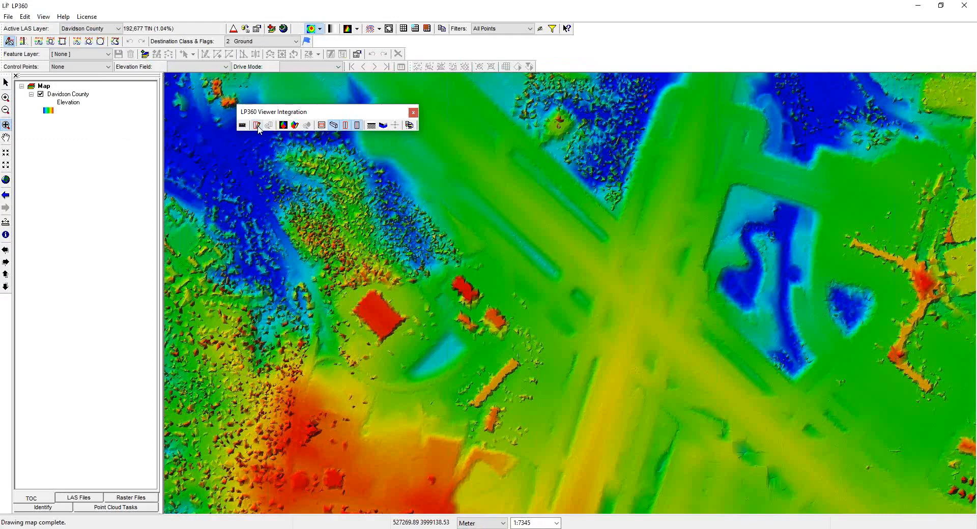
Draw a diagonal profile from the wooded area across the large rectangular building west of the runways, and enlarge the profile window.
{"action": "left_click", "coordinate": [258, 126]}
{"action": "left_click", "coordinate": [318, 253]}
{"action": "left_click", "coordinate": [368, 363]}
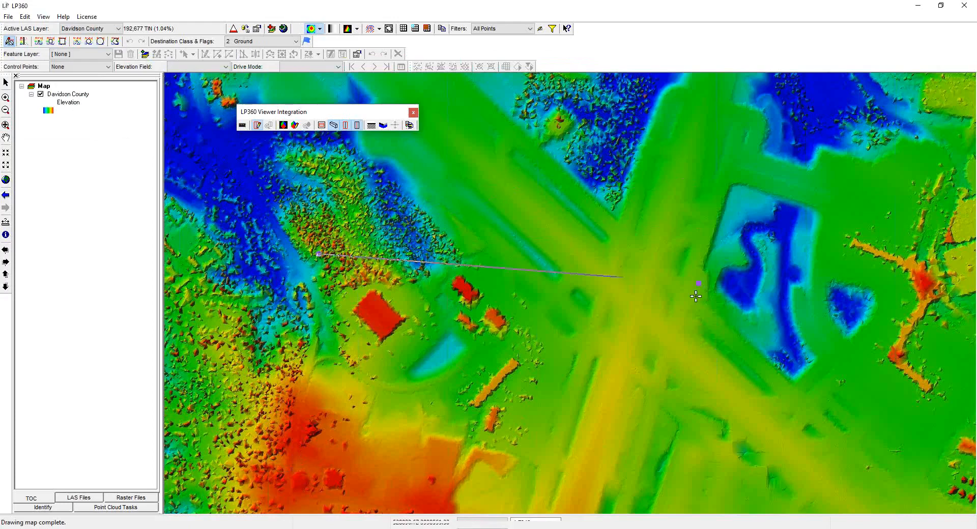
{"action": "left_click", "coordinate": [410, 353]}
{"action": "left_click", "coordinate": [414, 352]}
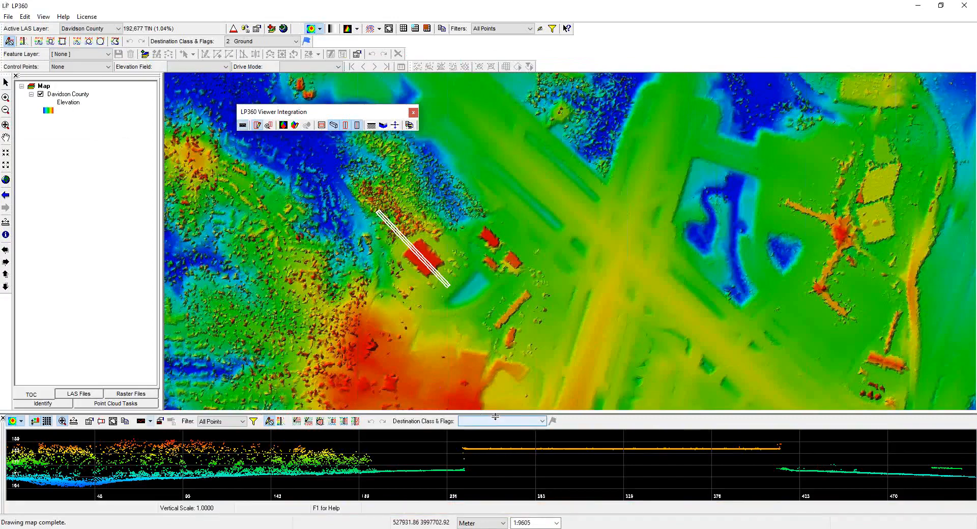
{"action": "left_click_drag", "start_coordinate": [493, 412], "coordinate": [506, 319]}
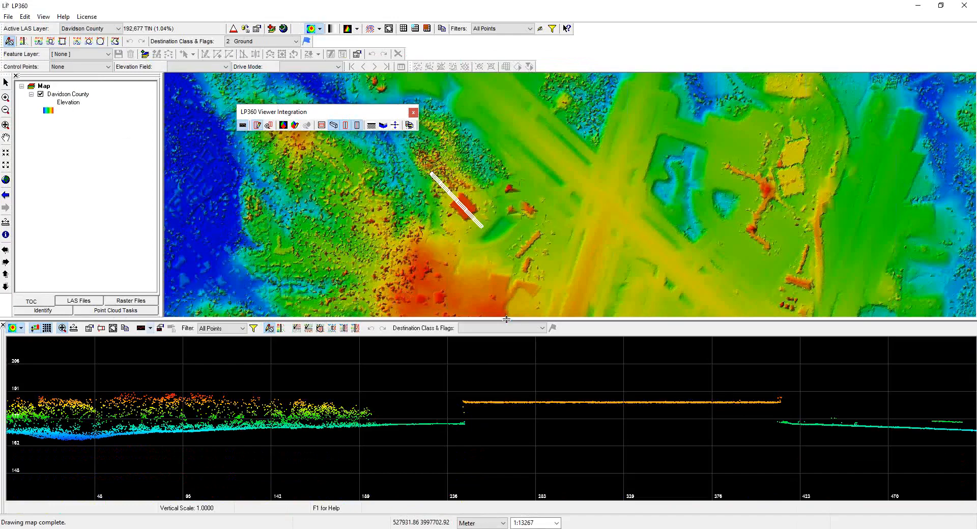
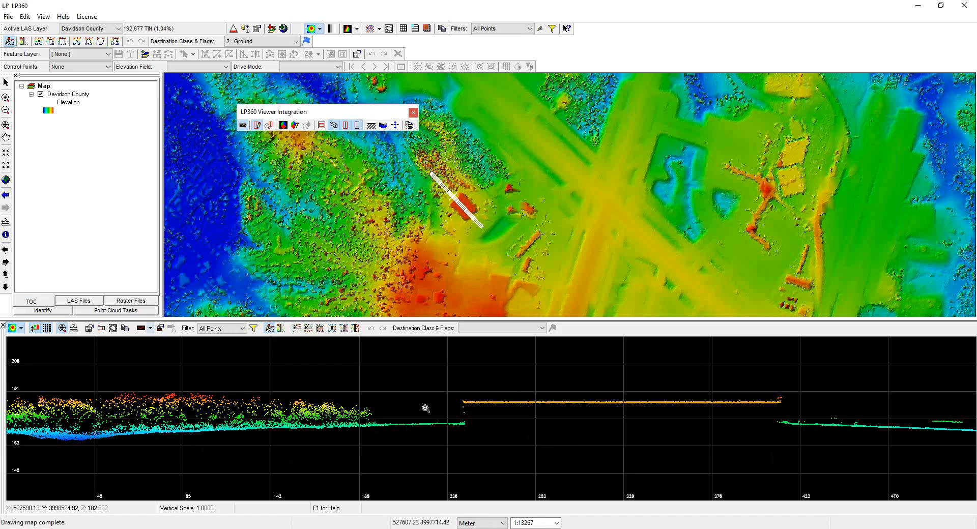
Color the profile points by classification and compare the Ground filter with All Points, keeping All Points.
{"action": "left_click", "coordinate": [21, 331]}
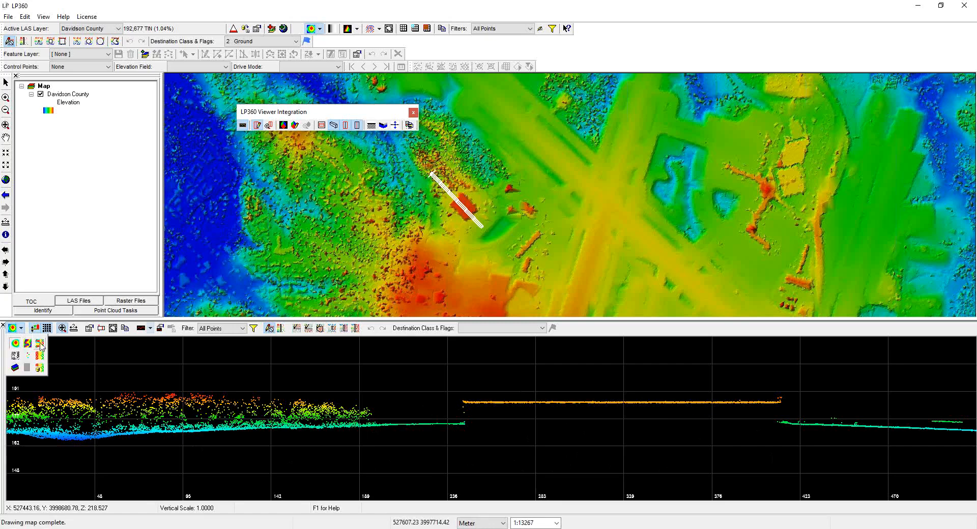
{"action": "left_click", "coordinate": [40, 344]}
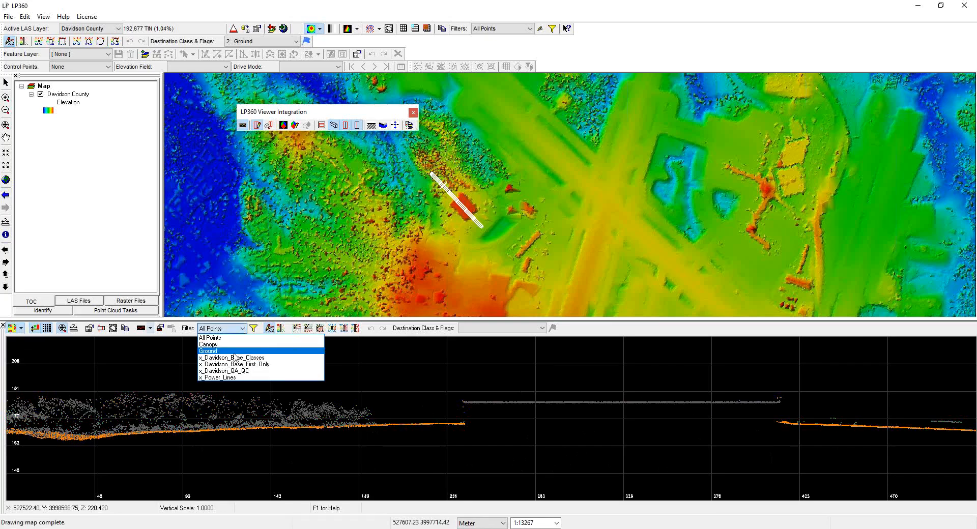
{"action": "left_click", "coordinate": [231, 351]}
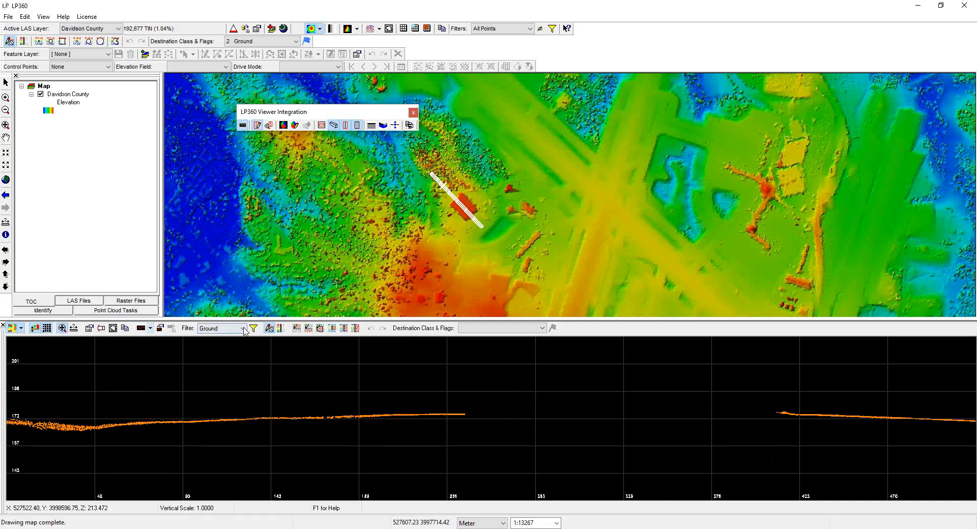
{"action": "left_click", "coordinate": [233, 328]}
{"action": "left_click", "coordinate": [242, 339]}
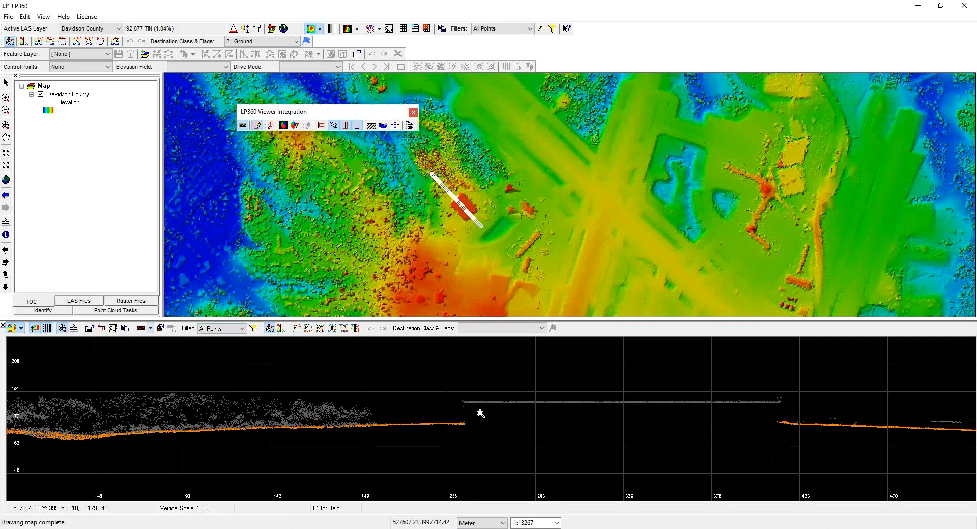
Set the profile depth to 10.
{"action": "left_click", "coordinate": [101, 330]}
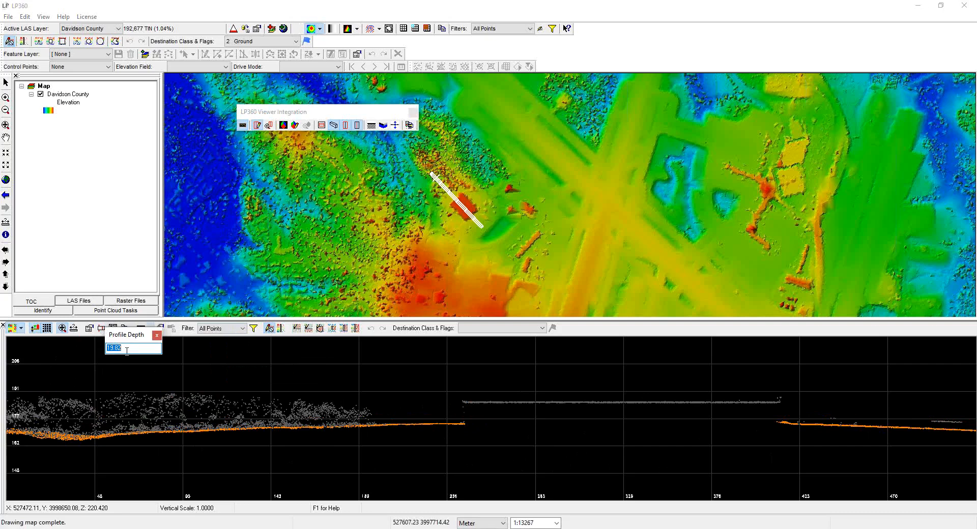
{"action": "type", "text": "10"}
{"action": "key", "text": "Return"}
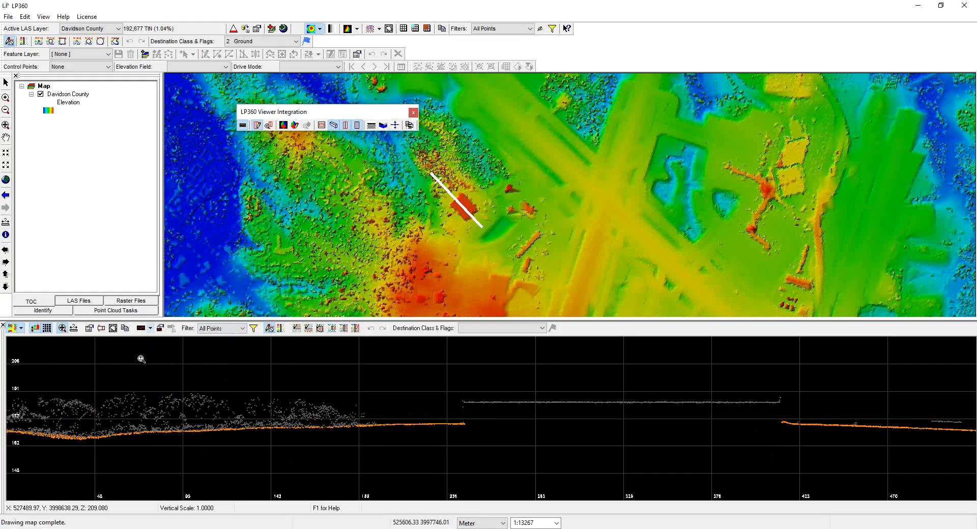
Open the LP360 Help System and search its topics for the keyword "profile".
{"action": "left_click", "coordinate": [62, 17]}
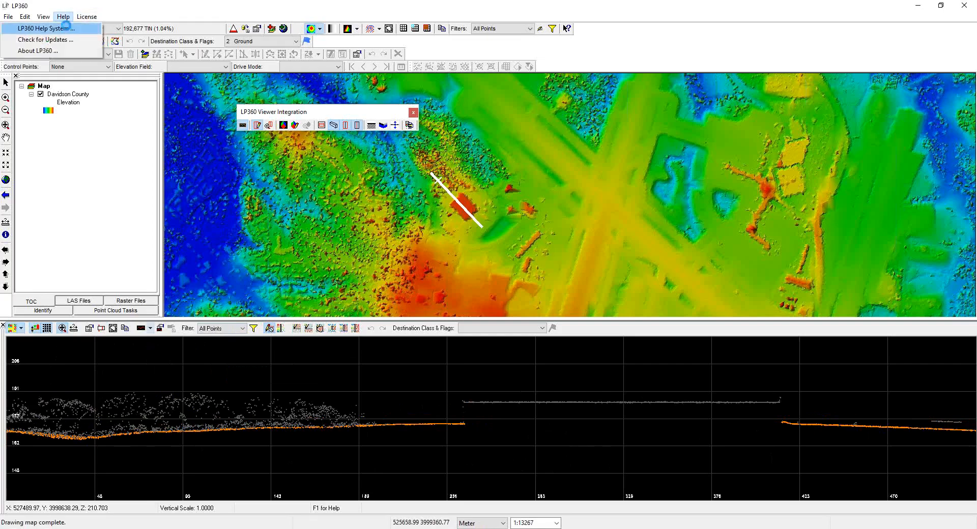
{"action": "left_click", "coordinate": [67, 29]}
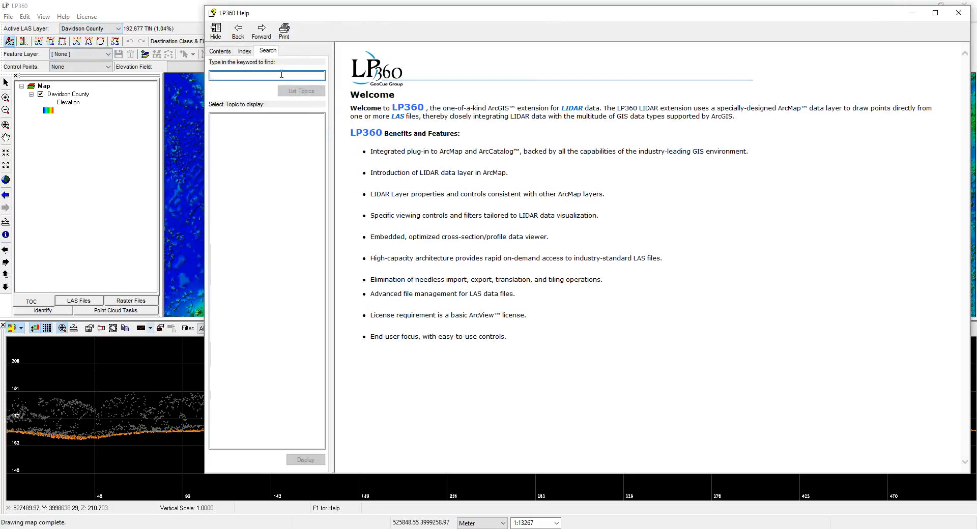
{"action": "type", "text": "profile"}
{"action": "key", "text": "Return"}
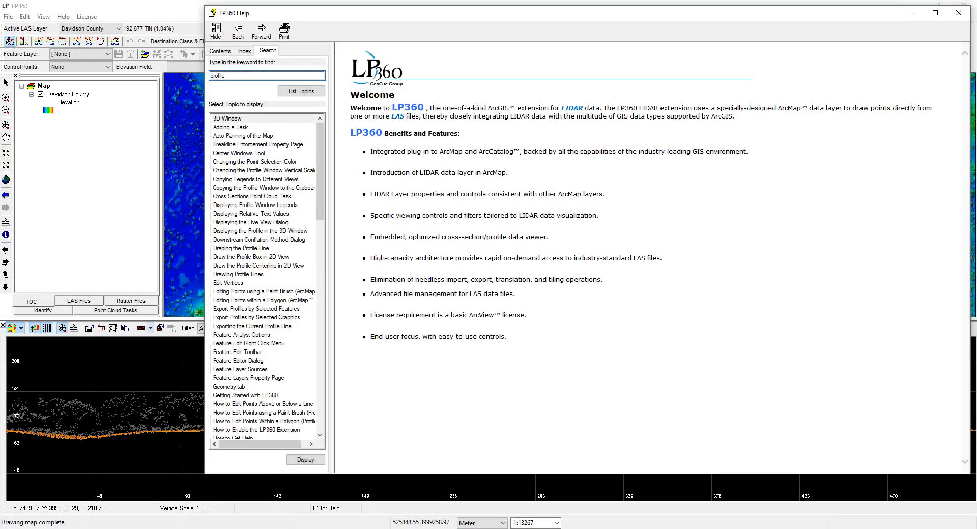
Open the help topic Changing the Profile Window Vertical Scale, read how to modify the scale, and close the help.
{"action": "left_click", "coordinate": [278, 171]}
{"action": "left_click", "coordinate": [278, 171]}
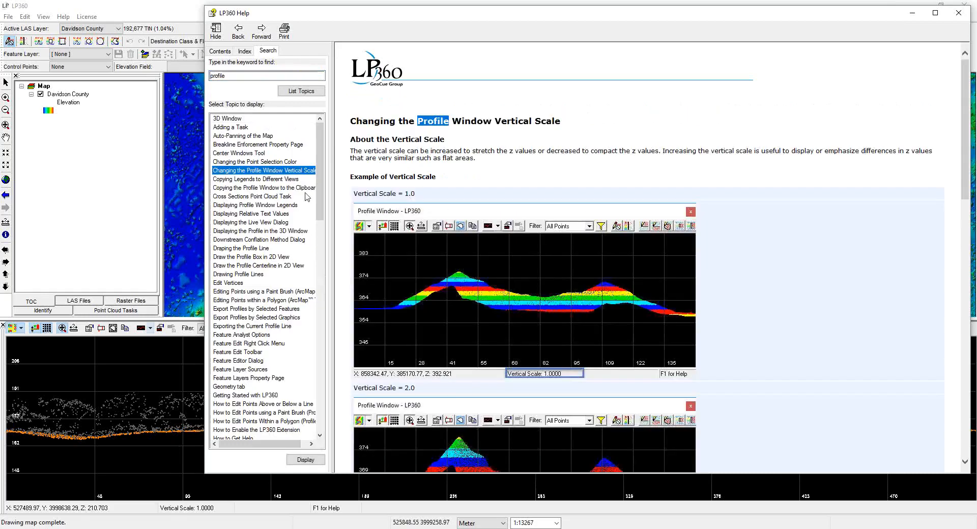
{"action": "scroll", "coordinate": [779, 315], "scroll_direction": "down", "scroll_amount": 3}
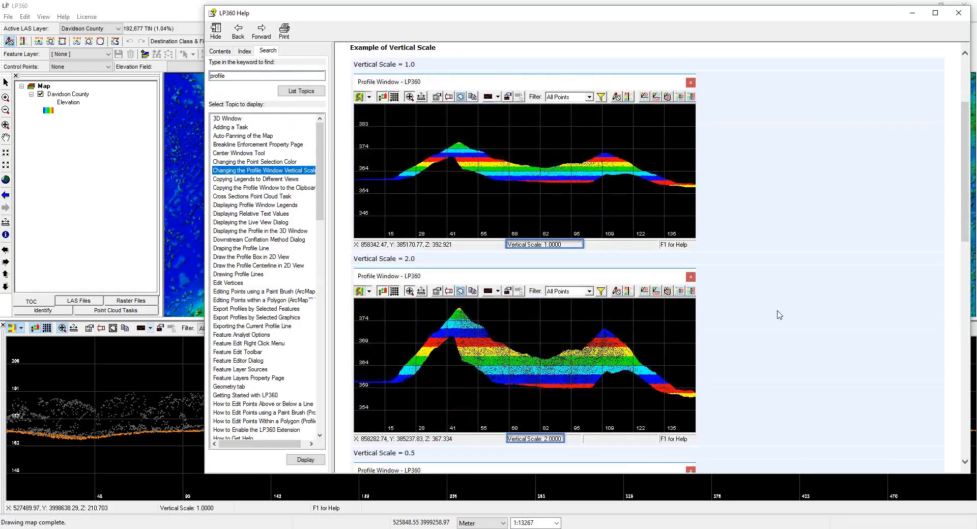
{"action": "scroll", "coordinate": [779, 315], "scroll_direction": "down", "scroll_amount": 3}
{"action": "scroll", "coordinate": [778, 315], "scroll_direction": "down", "scroll_amount": 5}
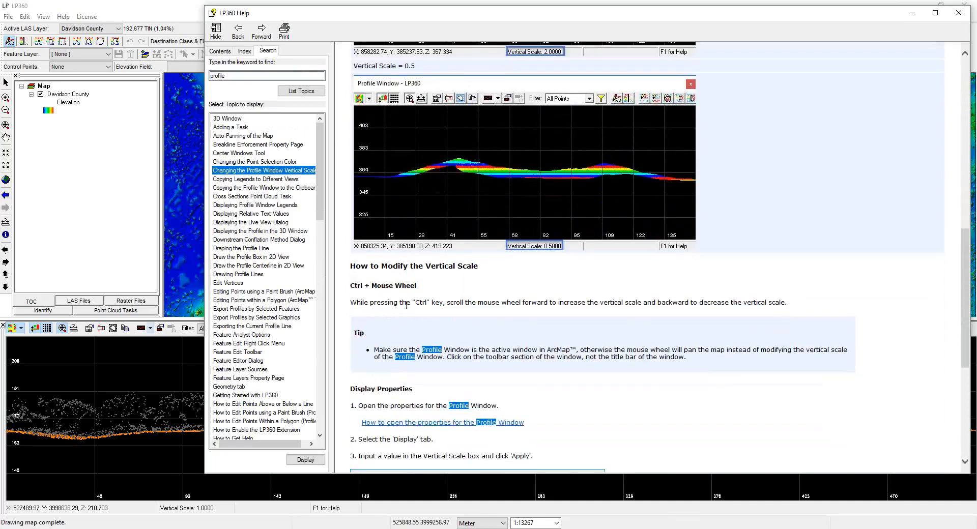
{"action": "left_click", "coordinate": [957, 14]}
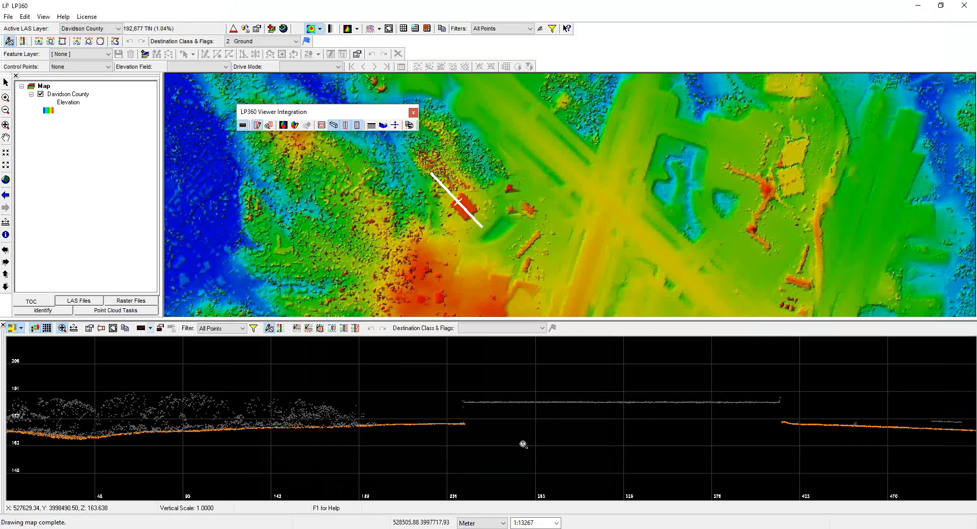
Try different vertical exaggerations in the profile window and leave its vertical scale at 1.5.
{"action": "scroll", "coordinate": [523, 444], "scroll_direction": "down", "scroll_amount": 7}
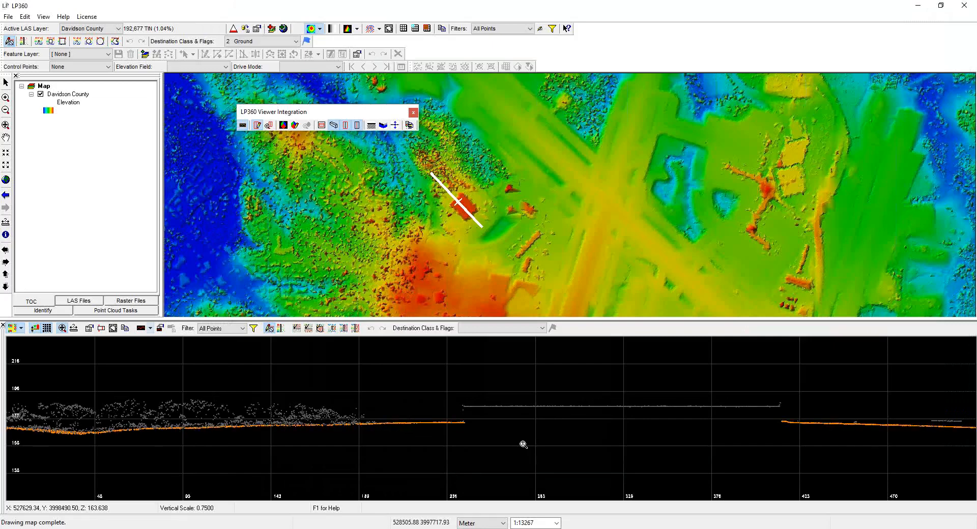
{"action": "scroll", "coordinate": [523, 444], "scroll_direction": "up", "scroll_amount": 10}
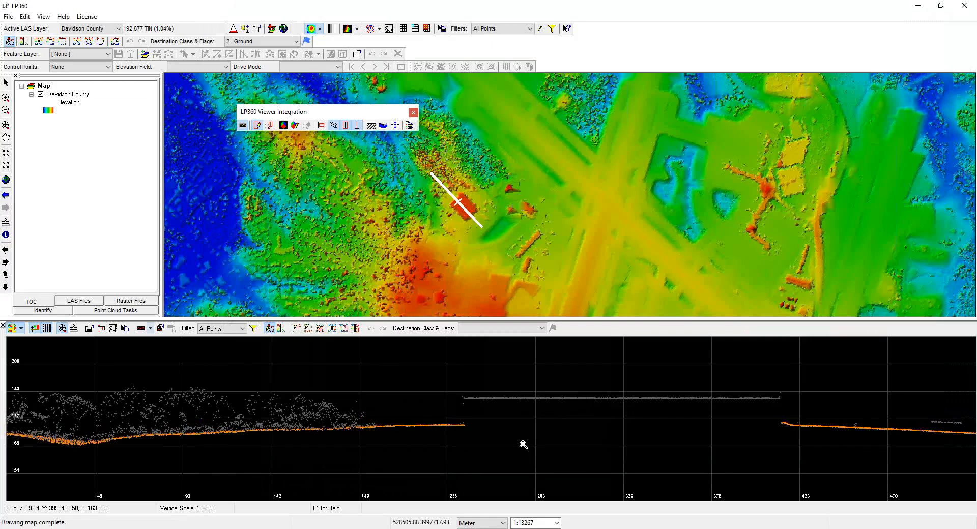
{"action": "scroll", "coordinate": [524, 445], "scroll_direction": "down", "scroll_amount": 11}
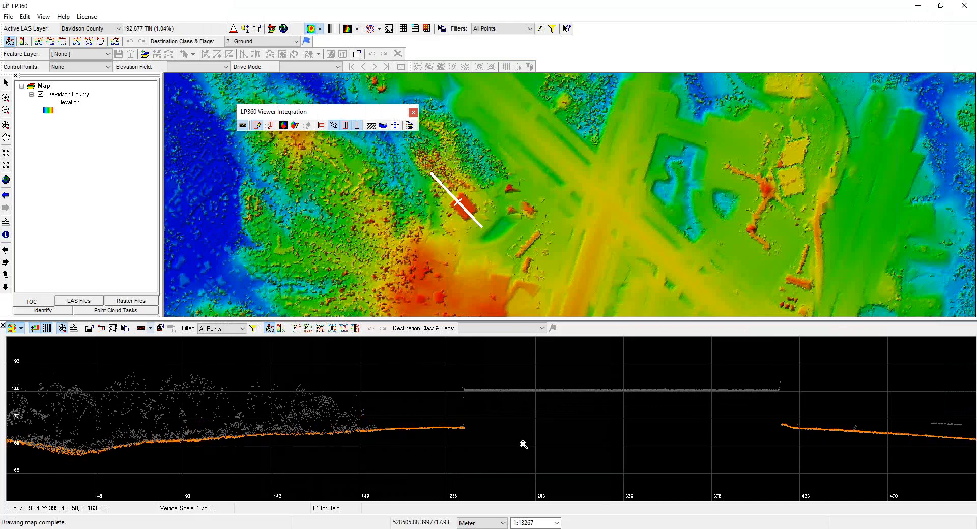
{"action": "scroll", "coordinate": [523, 444], "scroll_direction": "up", "scroll_amount": 3}
{"action": "scroll", "coordinate": [524, 444], "scroll_direction": "down", "scroll_amount": 6}
{"action": "scroll", "coordinate": [524, 444], "scroll_direction": "up", "scroll_amount": 4}
{"action": "scroll", "coordinate": [523, 445], "scroll_direction": "down", "scroll_amount": 2}
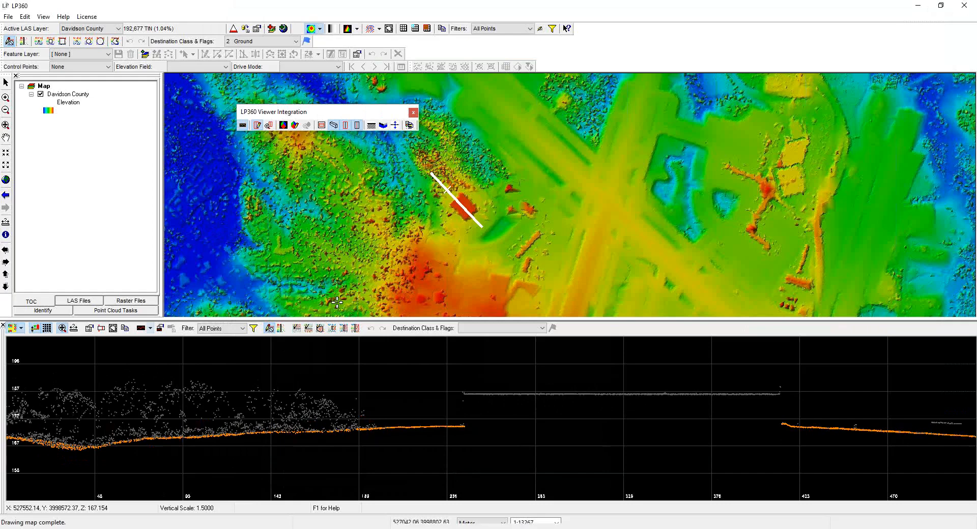
Draw a 3D view area around the profile line, woods and buildings west of the runways, and enlarge the 3D window.
{"action": "left_click_drag", "start_coordinate": [345, 113], "coordinate": [300, 94]}
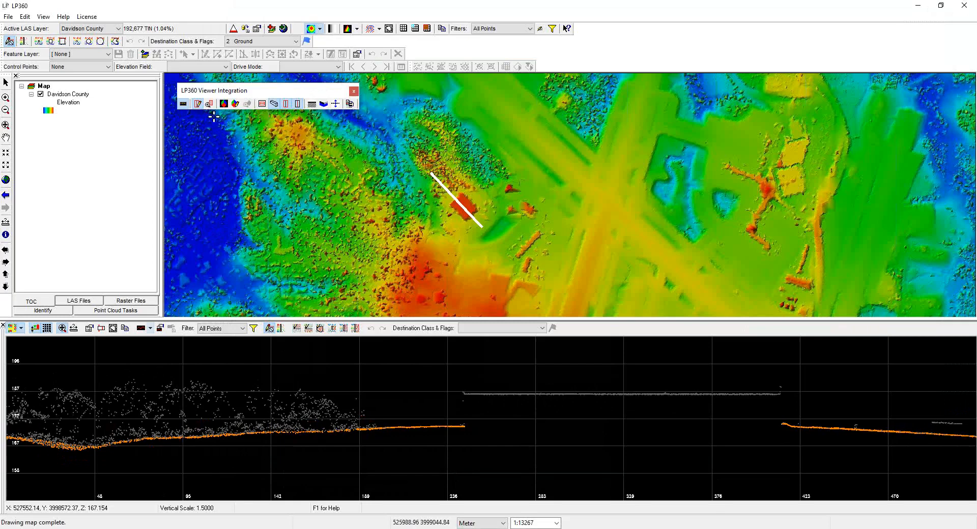
{"action": "left_click", "coordinate": [200, 104]}
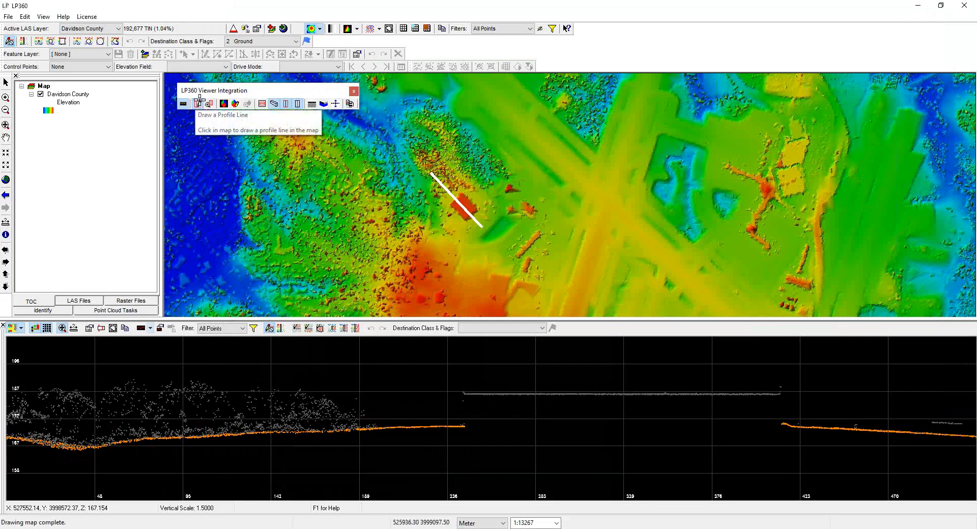
{"action": "left_click", "coordinate": [238, 105]}
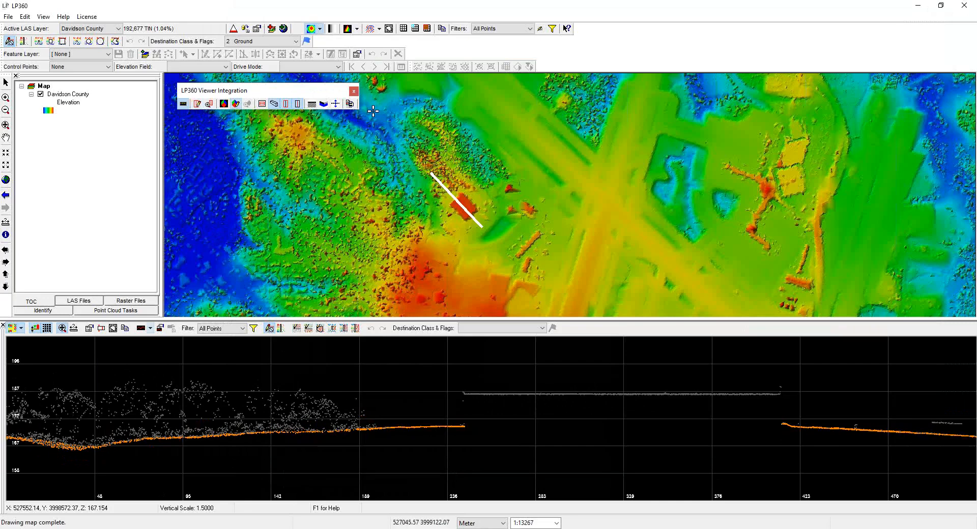
{"action": "left_click_drag", "start_coordinate": [373, 111], "coordinate": [586, 290]}
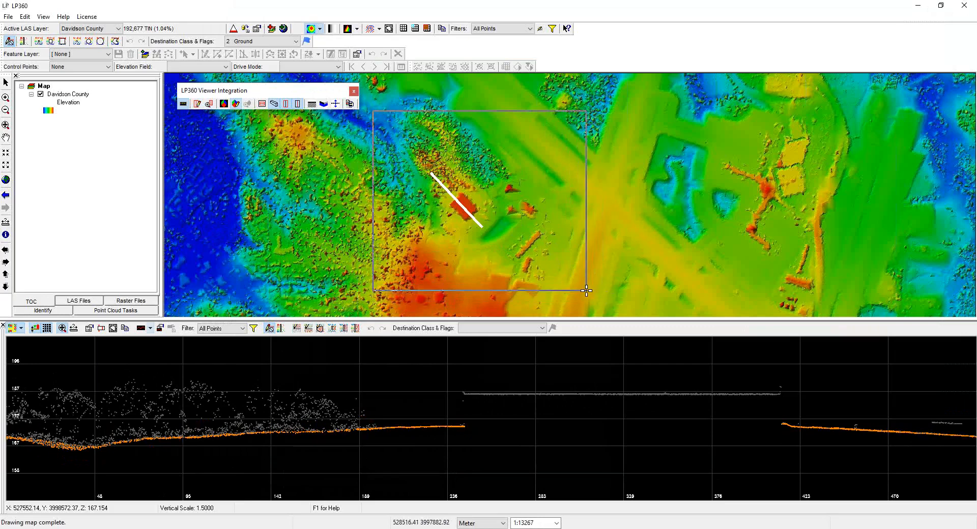
{"action": "left_click_drag", "start_coordinate": [586, 290], "coordinate": [586, 291]}
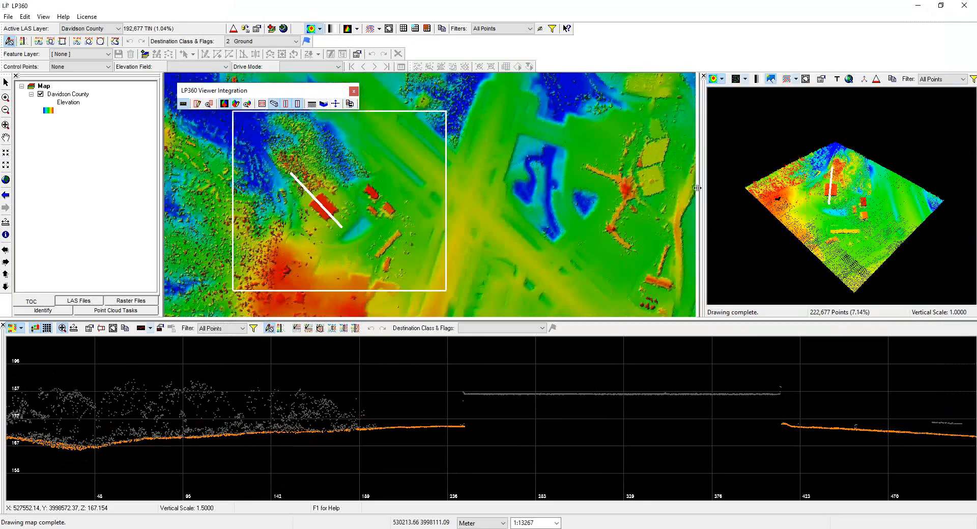
{"action": "left_click_drag", "start_coordinate": [698, 188], "coordinate": [497, 208]}
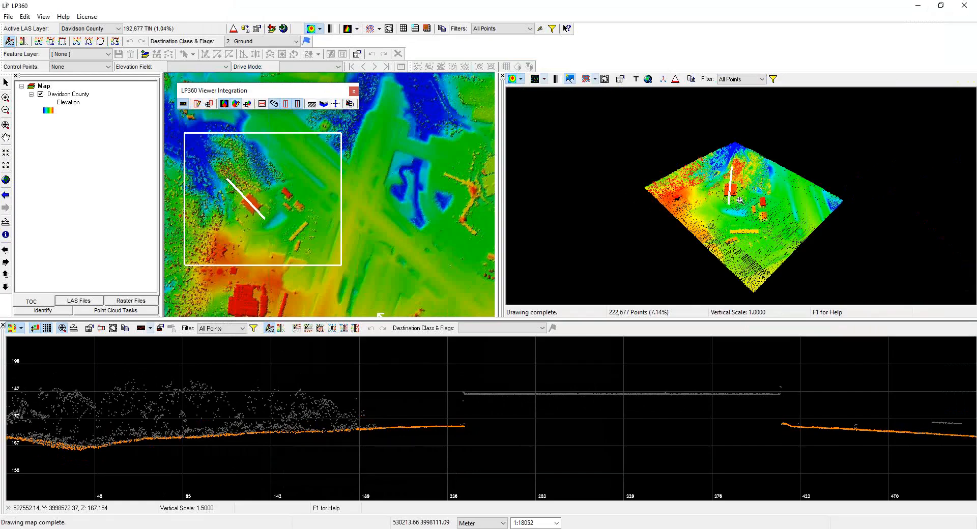
Rotate the 3D point cloud to an oblique view and set its vertical scale to 2.0.
{"action": "left_click_drag", "start_coordinate": [740, 200], "coordinate": [774, 175]}
{"action": "left_click_drag", "start_coordinate": [758, 207], "coordinate": [678, 216]}
{"action": "mouse_move", "coordinate": [690, 180]}
{"action": "left_mouse_down"}
{"action": "mouse_move", "coordinate": [678, 215]}
{"action": "mouse_move", "coordinate": [826, 194]}
{"action": "mouse_move", "coordinate": [796, 190]}
{"action": "mouse_move", "coordinate": [805, 168]}
{"action": "mouse_move", "coordinate": [840, 157]}
{"action": "mouse_move", "coordinate": [848, 181]}
{"action": "mouse_move", "coordinate": [823, 173]}
{"action": "mouse_move", "coordinate": [851, 175]}
{"action": "left_mouse_up"}
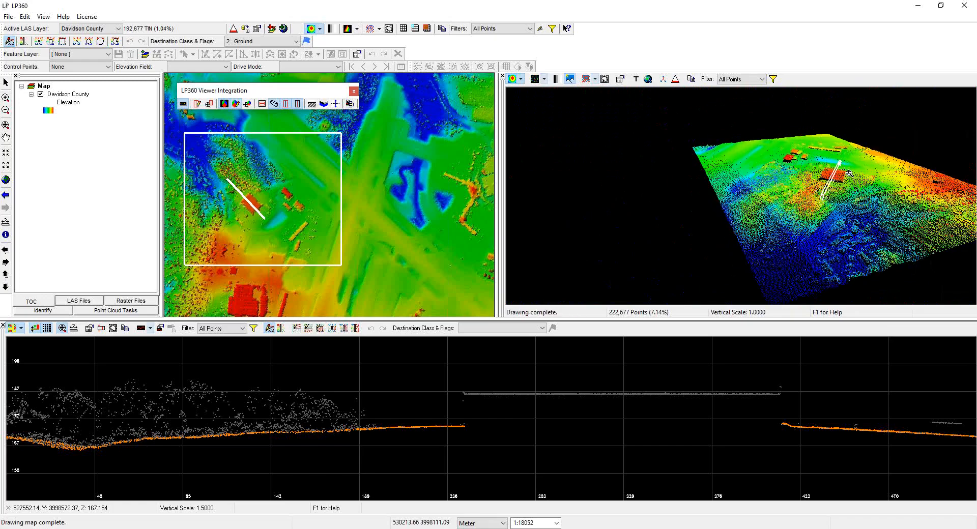
{"action": "key", "text": "Up"}
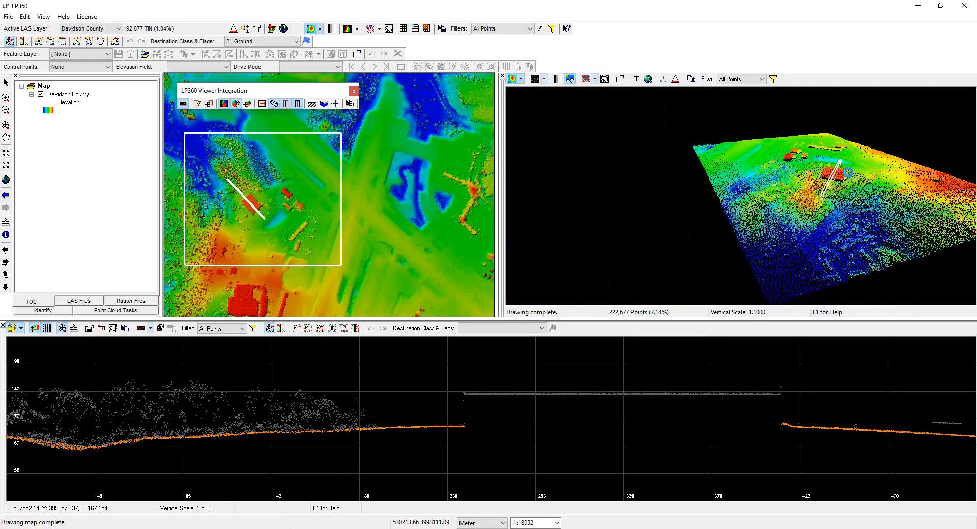
{"action": "key", "text": "Up"}
{"action": "key", "text": "Up"}
{"action": "key", "text": "Up"}
{"action": "key", "text": "Up"}
{"action": "key", "text": "Up"}
{"action": "key", "text": "Up"}
{"action": "key", "text": "Up"}
{"action": "key", "text": "Up"}
{"action": "key", "text": "Up"}
{"action": "key", "text": "Up"}
{"action": "key", "text": "Up"}
{"action": "key", "text": "Up"}
{"action": "key", "text": "Up"}
{"action": "key", "text": "Up"}
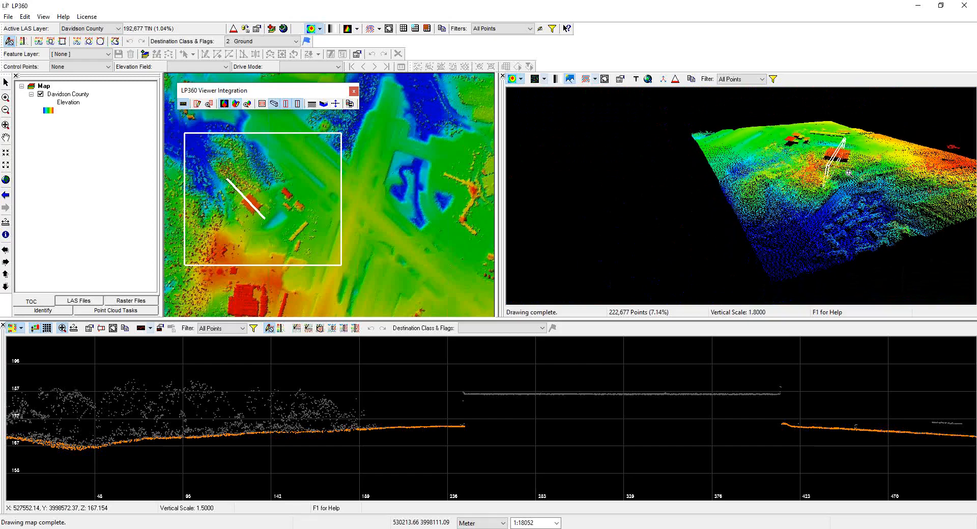
{"action": "key", "text": "Up"}
{"action": "key", "text": "Up"}
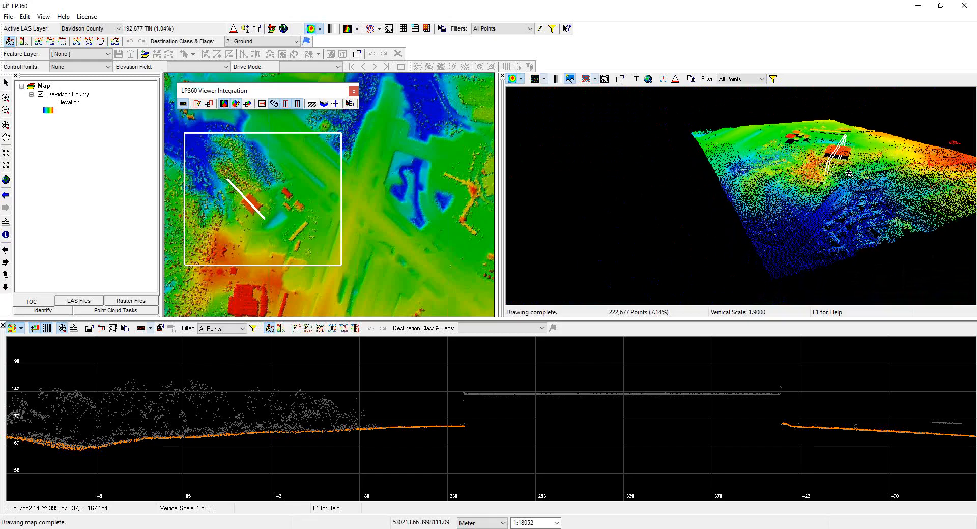
{"action": "key", "text": "Up"}
{"action": "key", "text": "Up"}
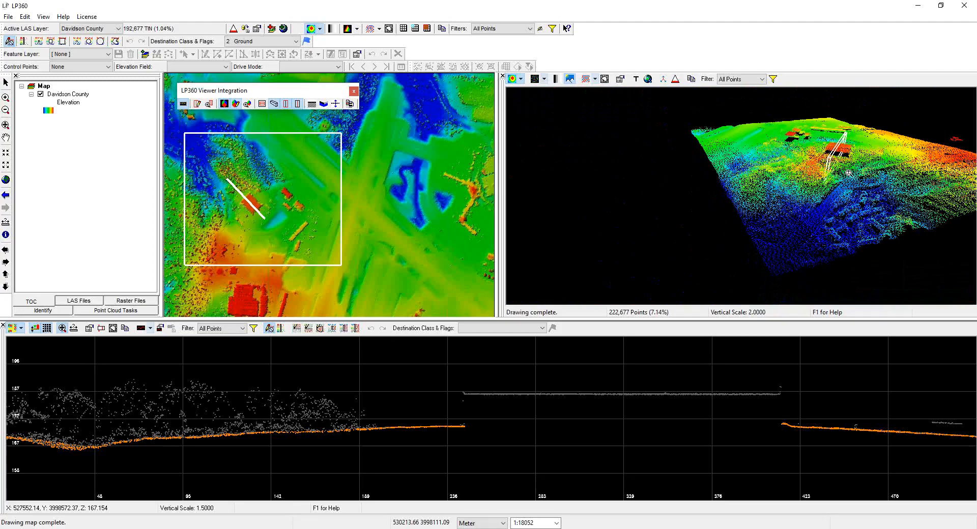
Display the 3D window's points as a TIN surface and color it in grayscale by intensity.
{"action": "left_click_drag", "start_coordinate": [867, 188], "coordinate": [826, 195]}
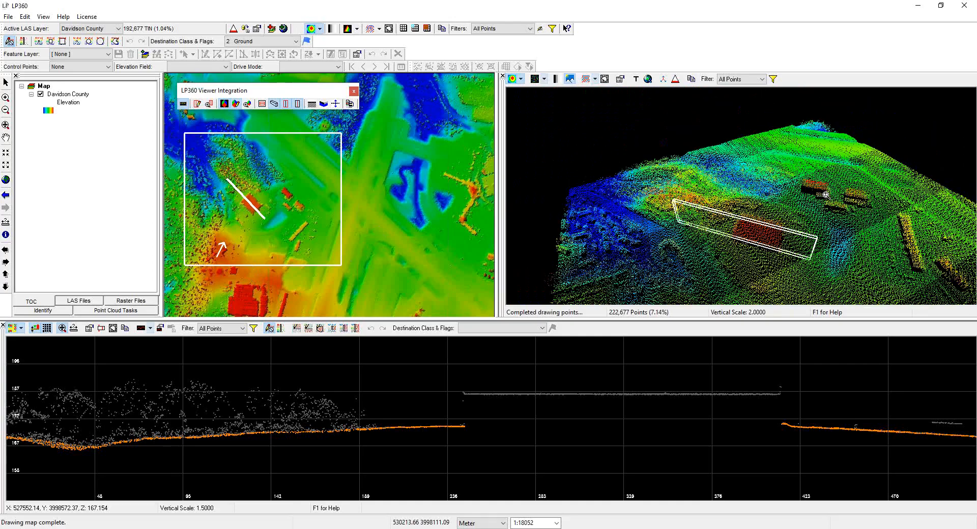
{"action": "left_click", "coordinate": [544, 80]}
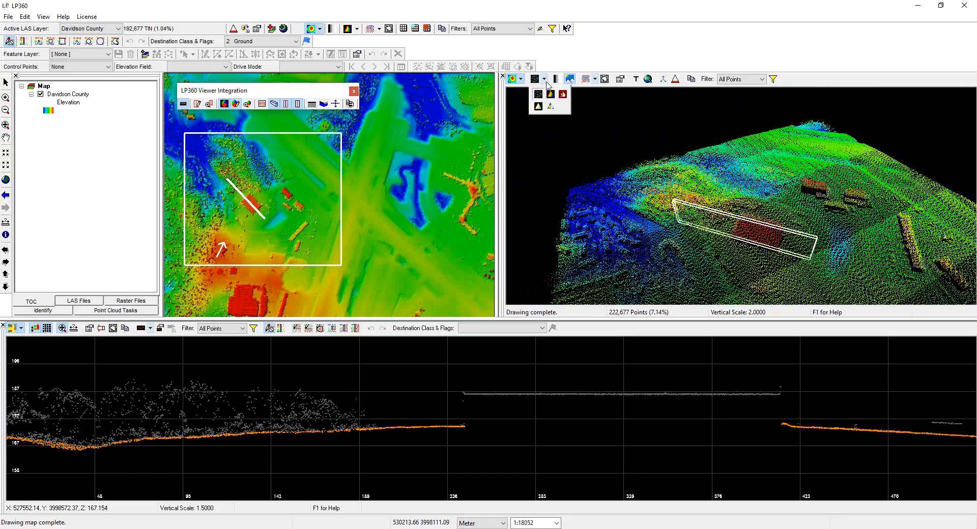
{"action": "left_click", "coordinate": [551, 94]}
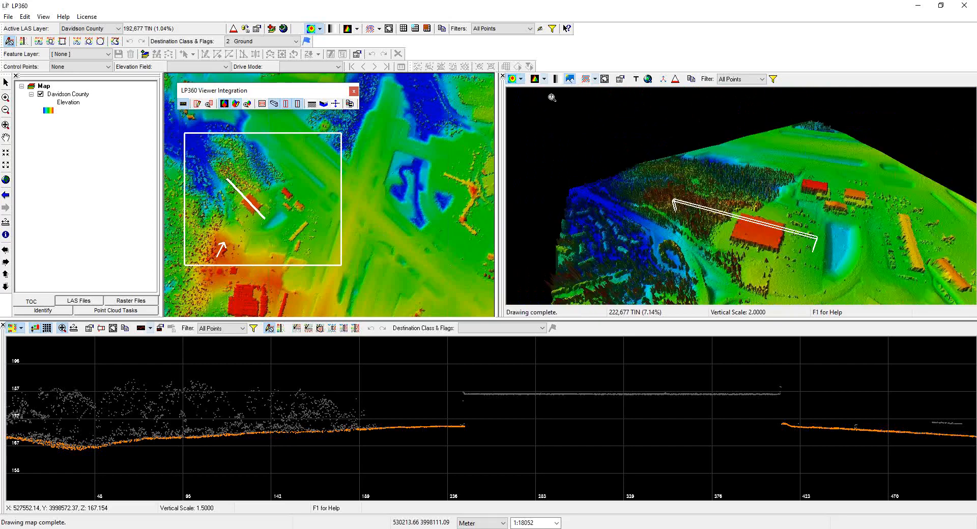
{"action": "left_click", "coordinate": [521, 79]}
{"action": "left_click", "coordinate": [515, 106]}
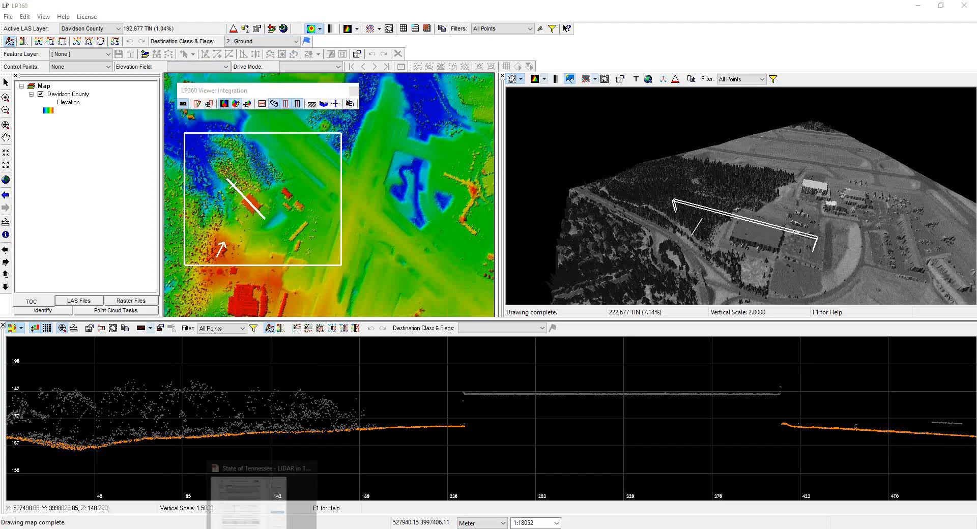
Switch to the State of Tennessee LIDAR document to consult it.
{"action": "left_click", "coordinate": [262, 528]}
{"action": "left_click_drag", "start_coordinate": [506, 88], "coordinate": [0, 148]}
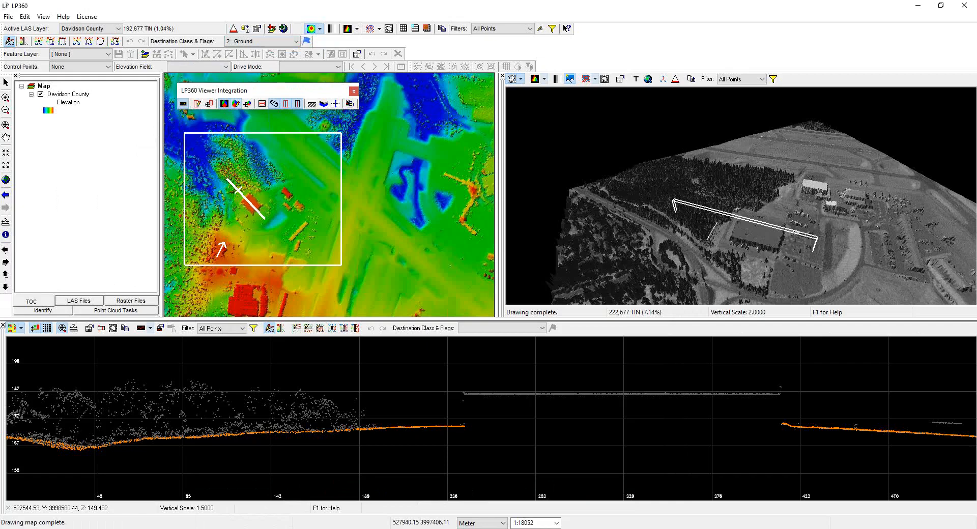
List Davidson County's LAS files and examine the file information of AX23 in an enlarged dialog, closing it when done.
{"action": "left_click", "coordinate": [75, 302]}
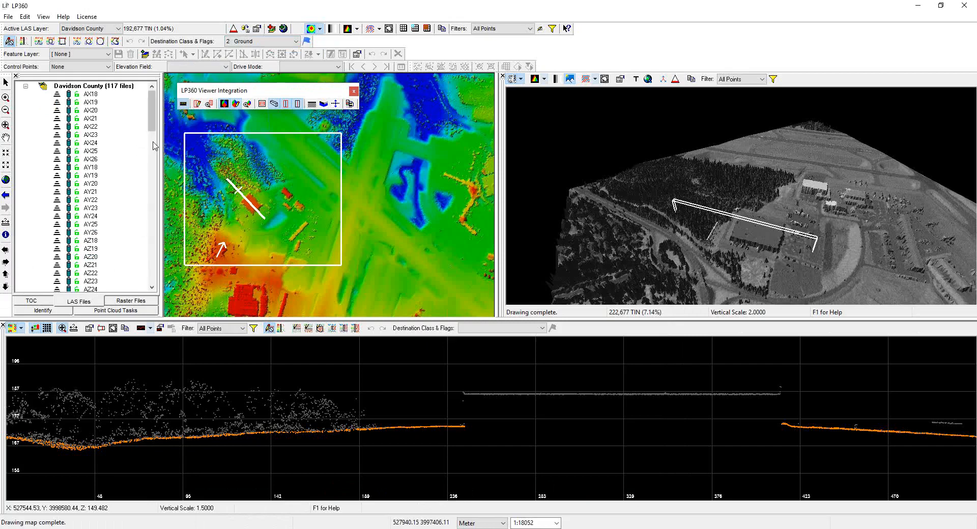
{"action": "mouse_move", "coordinate": [152, 123]}
{"action": "left_mouse_down"}
{"action": "mouse_move", "coordinate": [153, 134]}
{"action": "mouse_move", "coordinate": [153, 114]}
{"action": "left_mouse_up"}
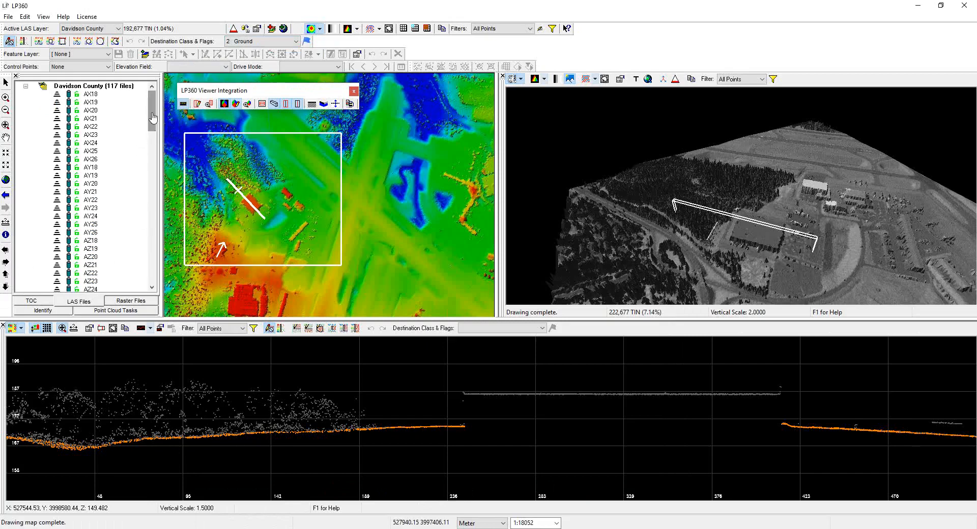
{"action": "right_click", "coordinate": [92, 136]}
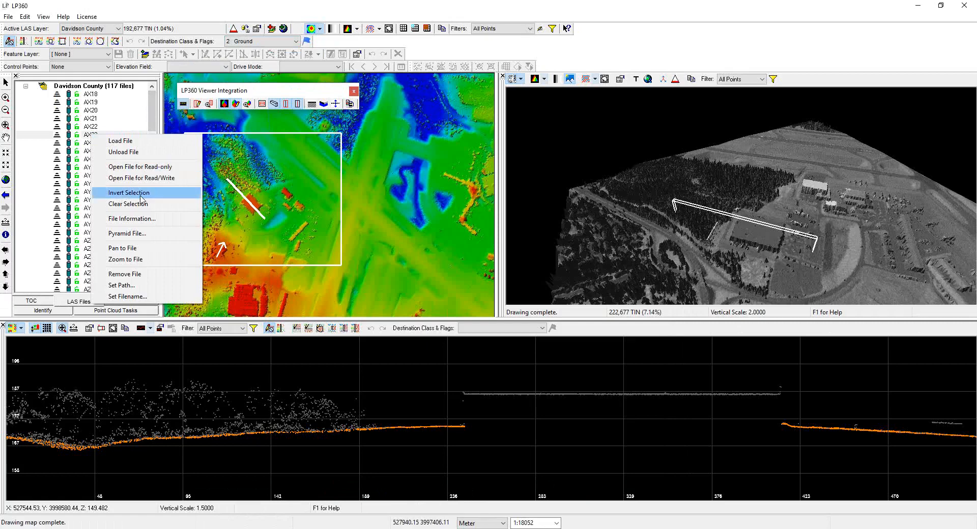
{"action": "left_click", "coordinate": [152, 223]}
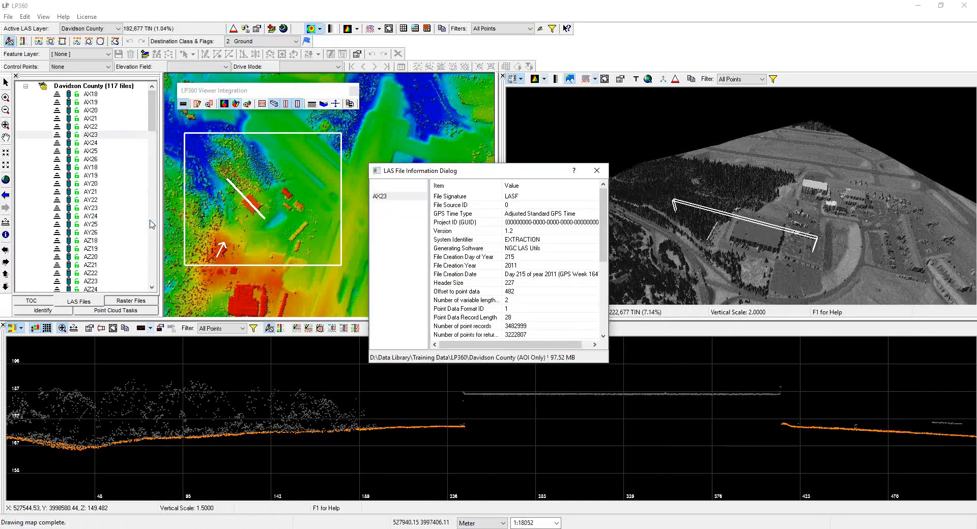
{"action": "left_click_drag", "start_coordinate": [473, 171], "coordinate": [450, 97]}
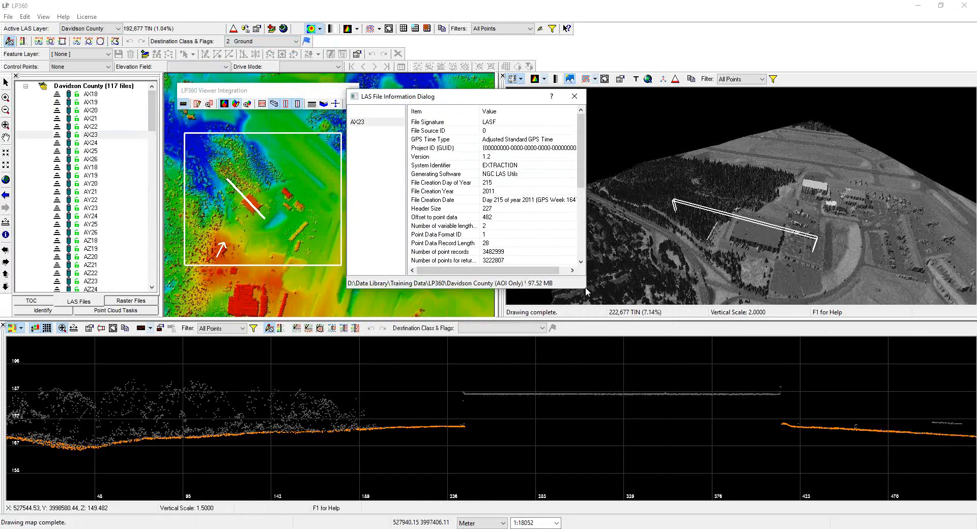
{"action": "left_click_drag", "start_coordinate": [585, 288], "coordinate": [832, 429]}
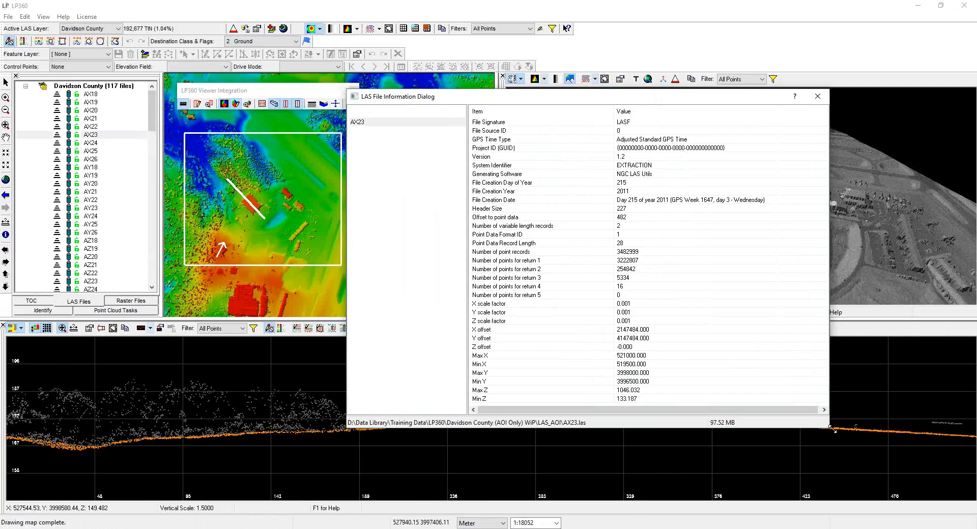
{"action": "left_click", "coordinate": [819, 99]}
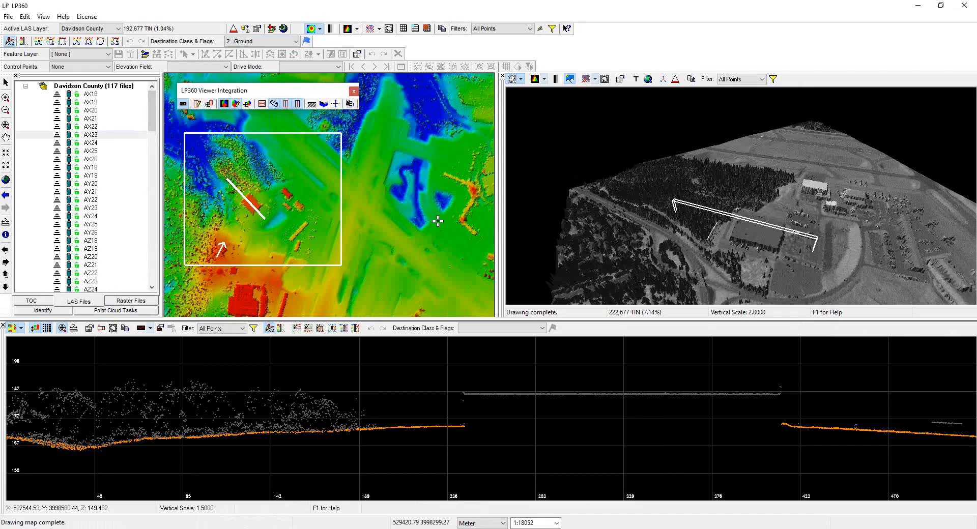
Close the profile window and the 3D window so that only the map view remains.
{"action": "mouse_move", "coordinate": [155, 112]}
{"action": "left_mouse_down"}
{"action": "mouse_move", "coordinate": [156, 185]}
{"action": "mouse_move", "coordinate": [156, 125]}
{"action": "left_mouse_up"}
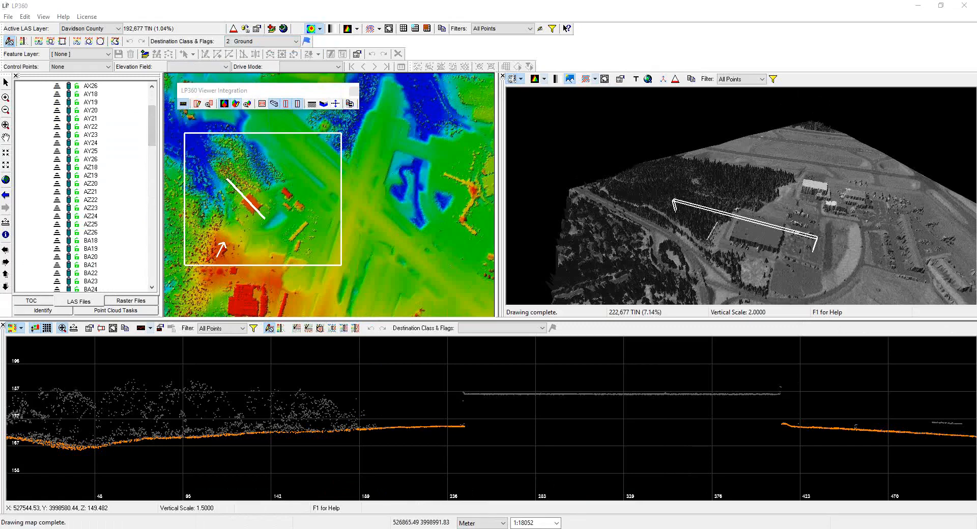
{"action": "left_click", "coordinate": [117, 292]}
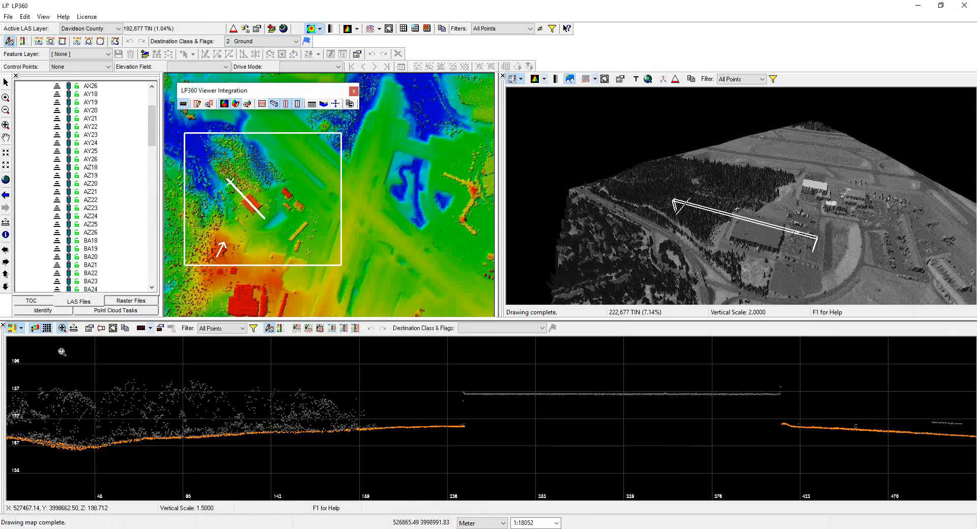
{"action": "left_click", "coordinate": [3, 325]}
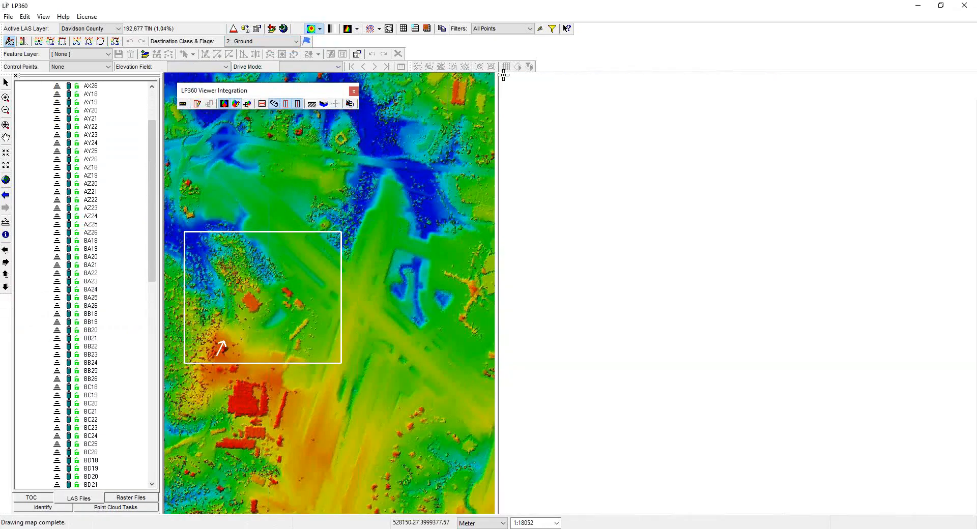
{"action": "left_click", "coordinate": [503, 76]}
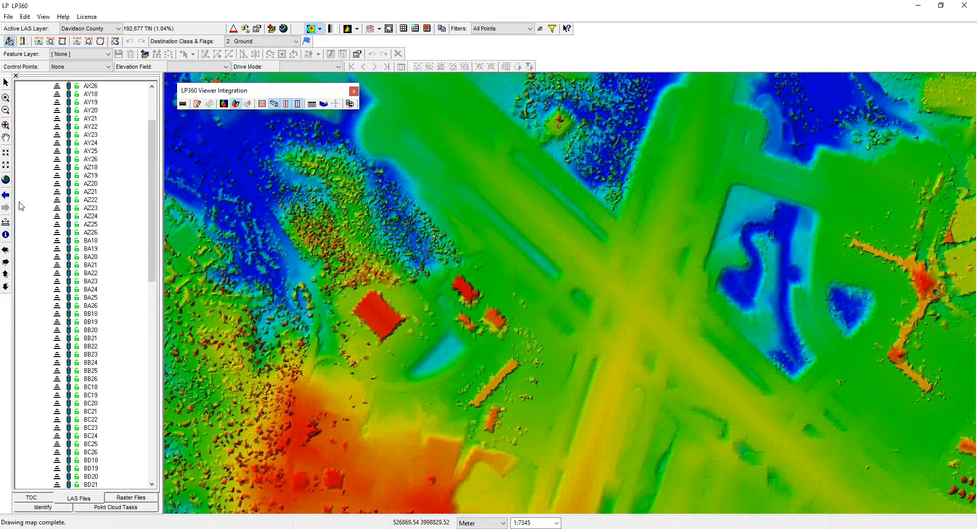
Show the map's full extent and add the raster image ortho_1-1_1n_s_tn037_2014_1.sid from the Image folder, appending to compatible layers.
{"action": "left_click", "coordinate": [7, 179]}
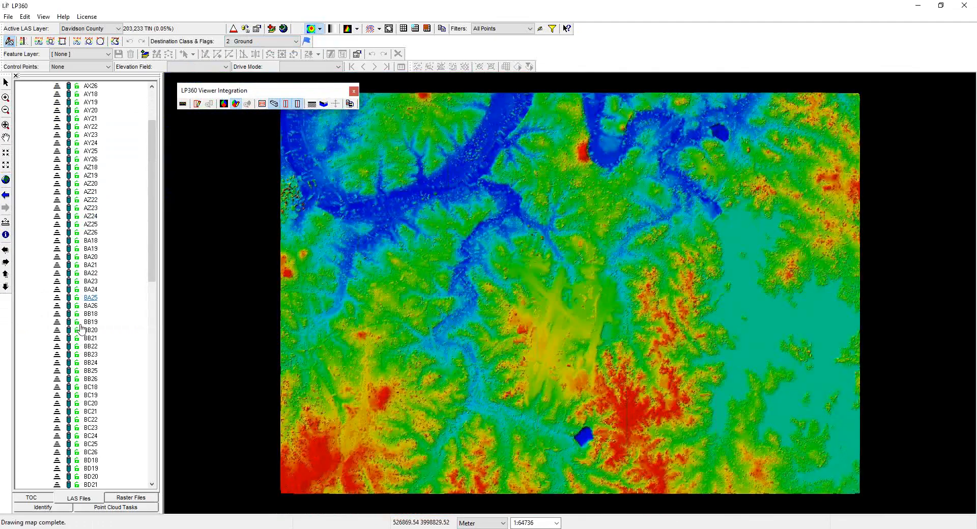
{"action": "left_click", "coordinate": [42, 499]}
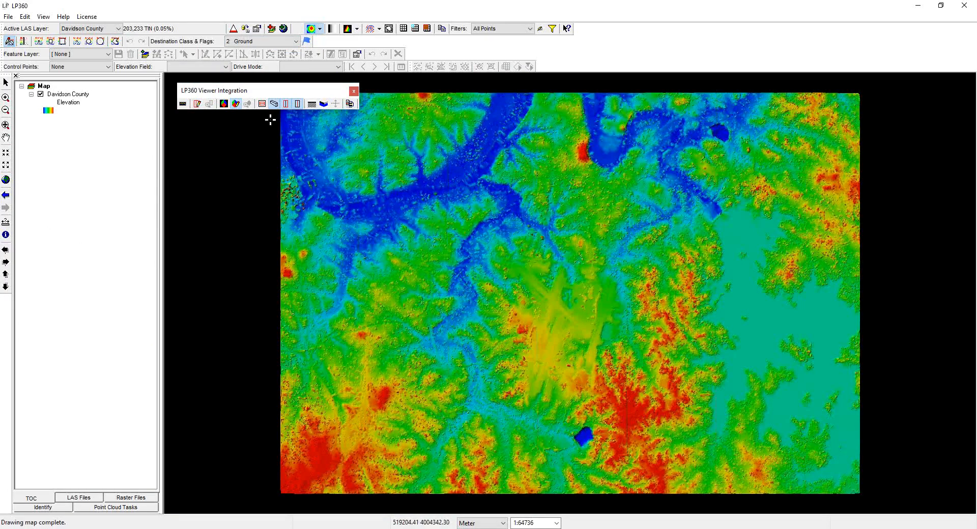
{"action": "left_click", "coordinate": [272, 30]}
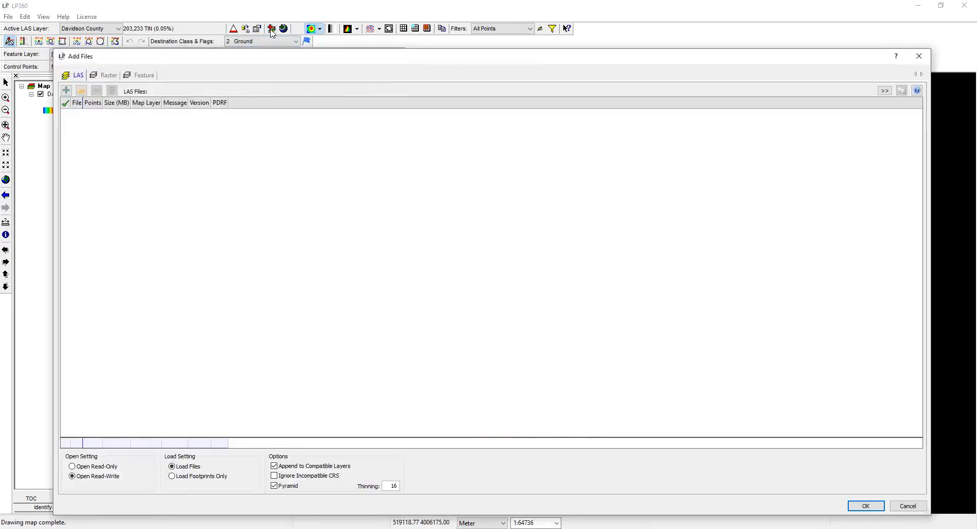
{"action": "left_click", "coordinate": [108, 76]}
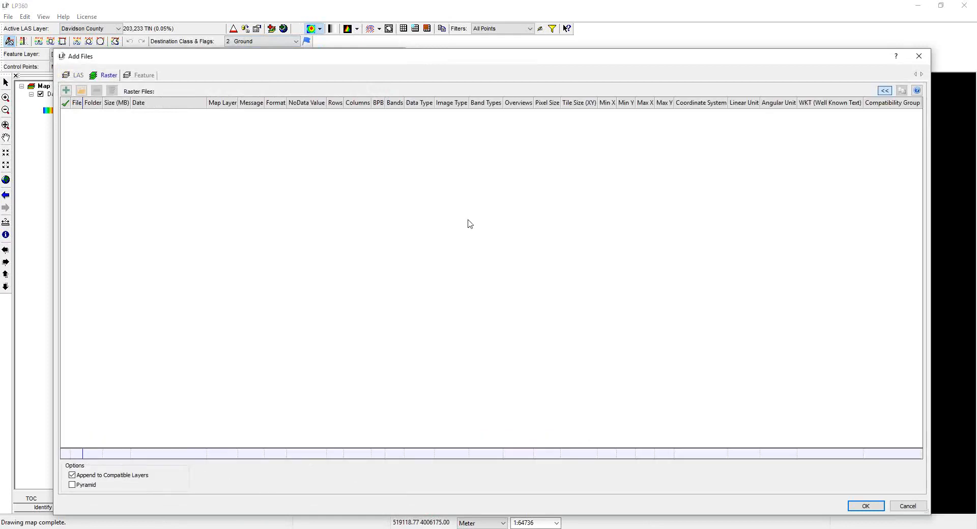
{"action": "left_click", "coordinate": [66, 90]}
{"action": "left_click_drag", "start_coordinate": [158, 72], "coordinate": [199, 100]}
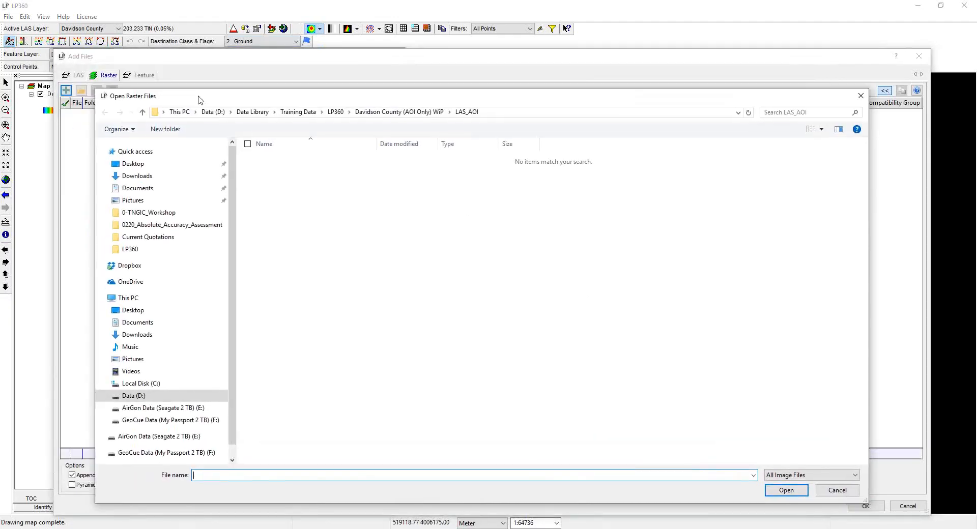
{"action": "left_click", "coordinate": [364, 112]}
{"action": "double_click", "coordinate": [312, 181]}
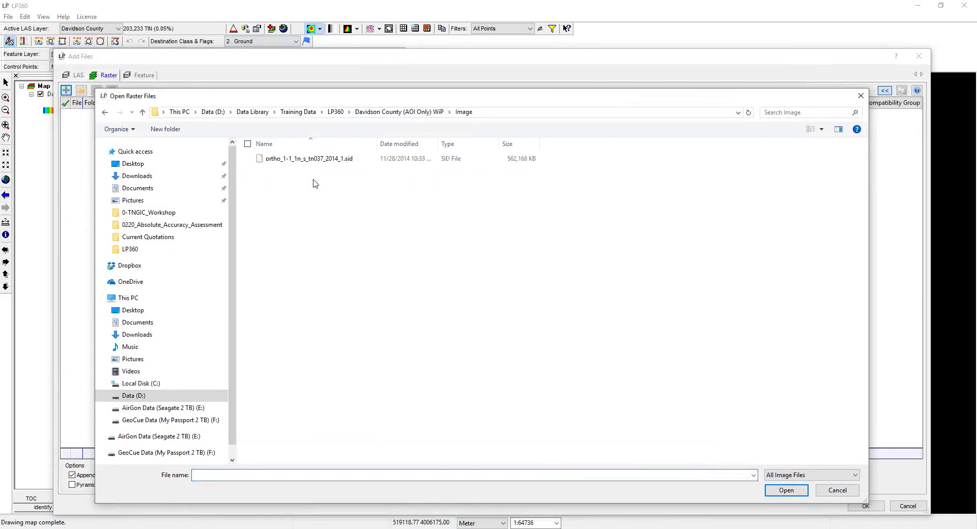
{"action": "left_click", "coordinate": [311, 159]}
{"action": "left_click", "coordinate": [787, 490]}
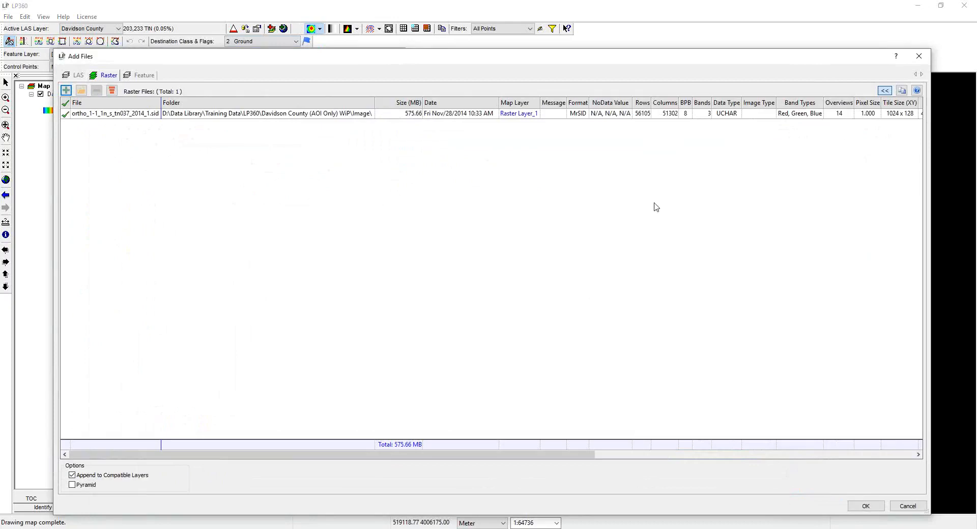
{"action": "left_click", "coordinate": [867, 507]}
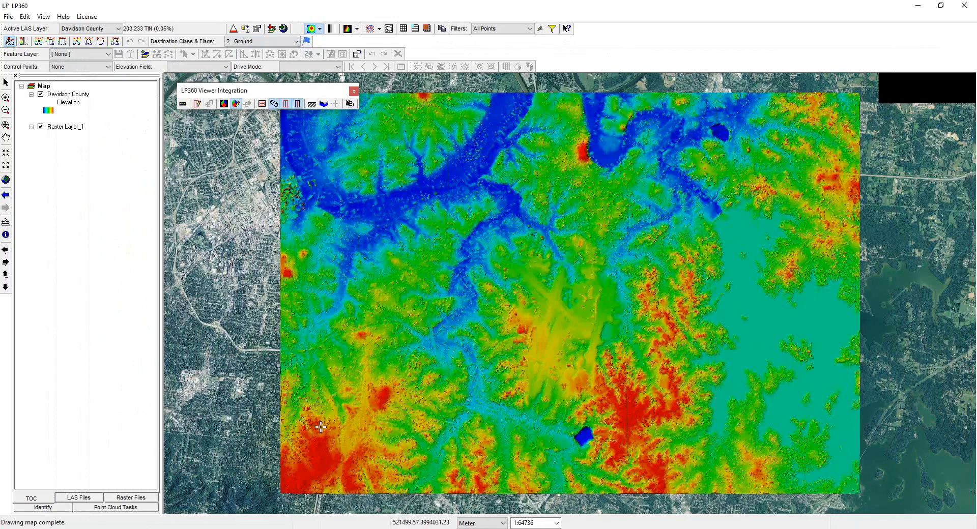
Hide the Davidson County LAS layer temporarily to view the whole ortho image beneath it, and show the layer again.
{"action": "left_click", "coordinate": [41, 95]}
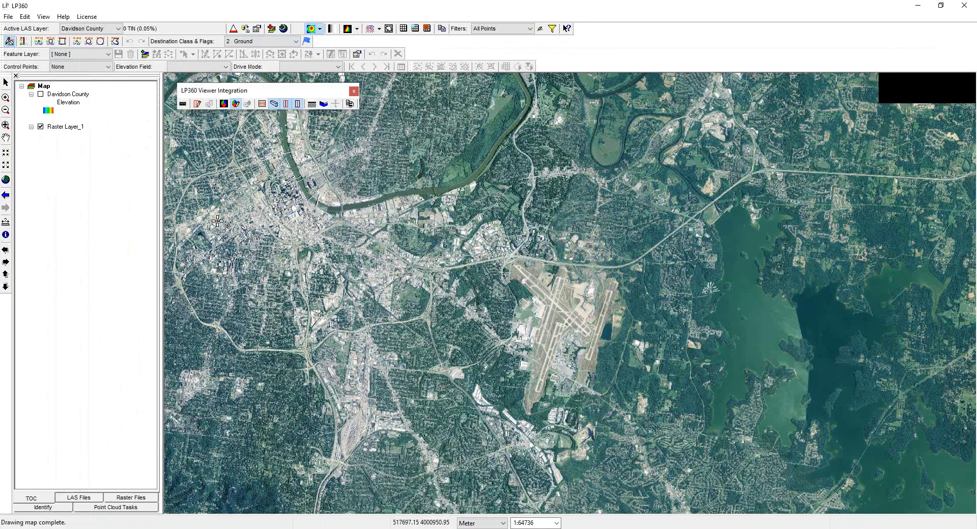
{"action": "left_click", "coordinate": [41, 94]}
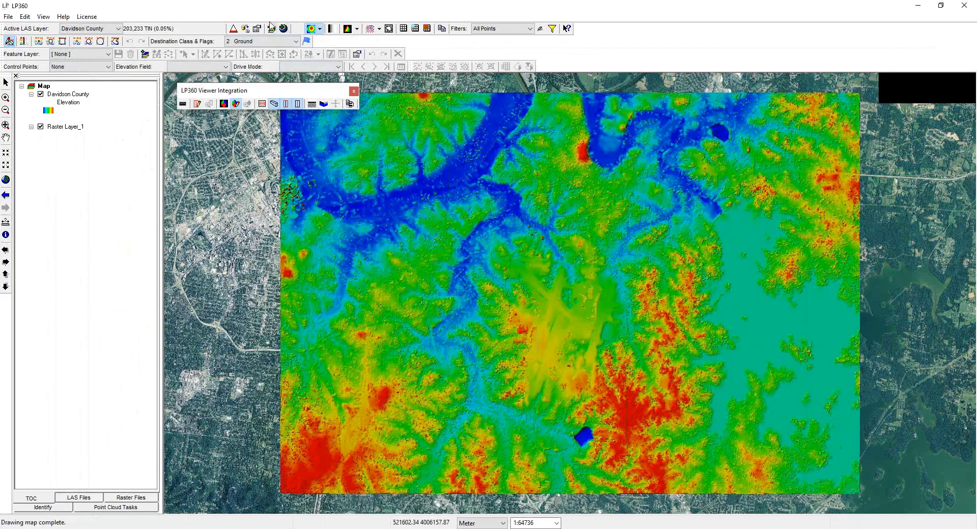
Add the Bing Aerial WMS layer to the map.
{"action": "left_click", "coordinate": [284, 30]}
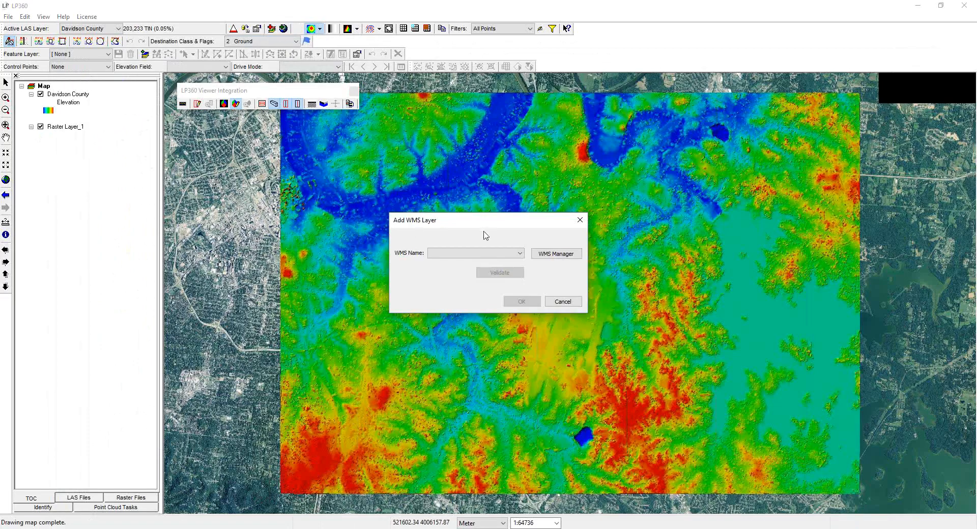
{"action": "left_click", "coordinate": [520, 254]}
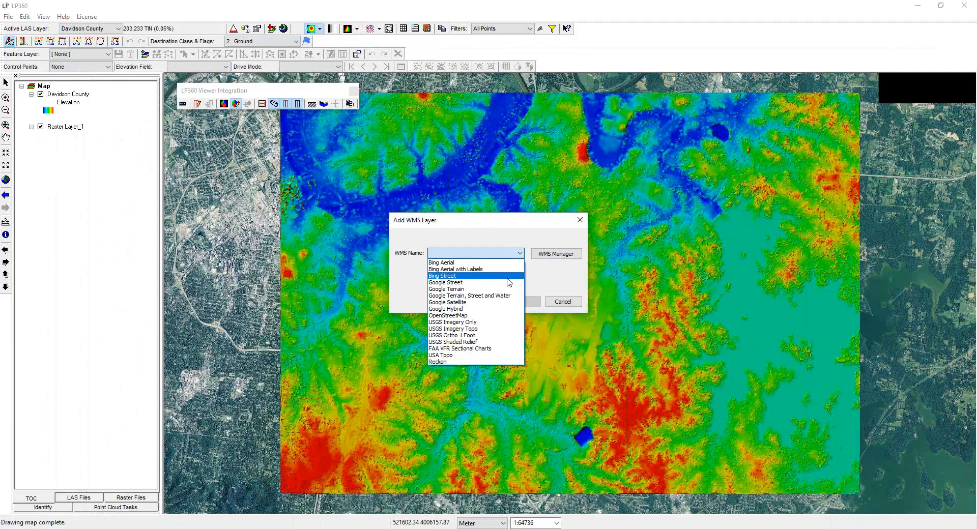
{"action": "left_click", "coordinate": [464, 263]}
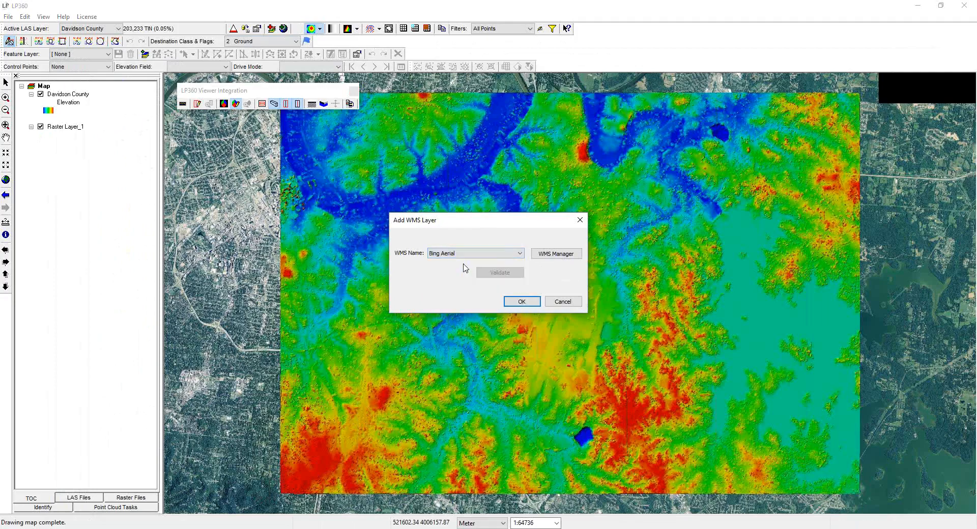
{"action": "left_click", "coordinate": [522, 302]}
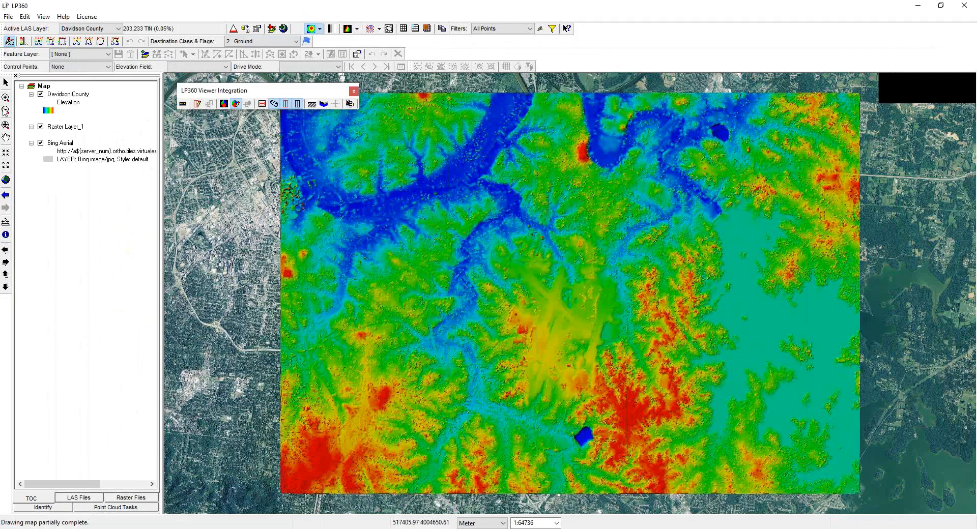
Turn off Raster Layer_1 and briefly hide the Davidson County layer to inspect the Bing Aerial imagery.
{"action": "left_click", "coordinate": [40, 126]}
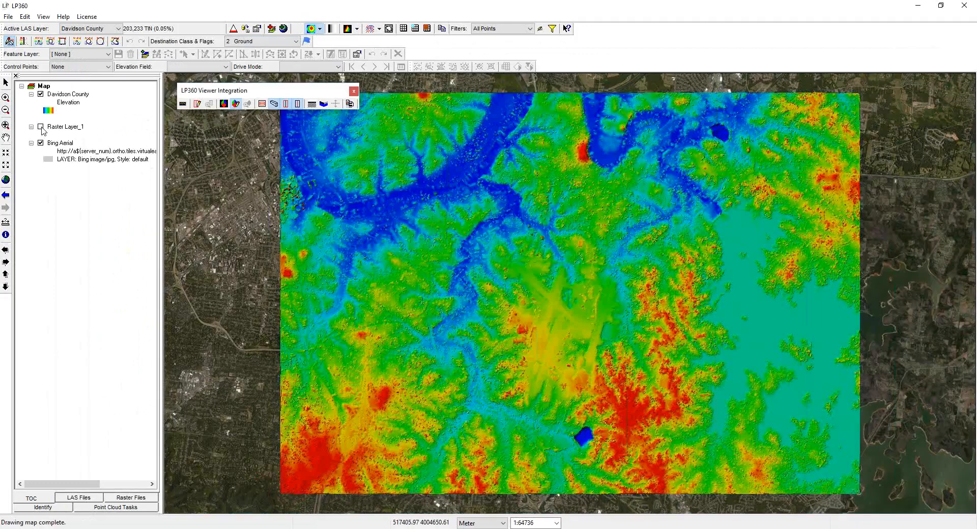
{"action": "left_click", "coordinate": [41, 95]}
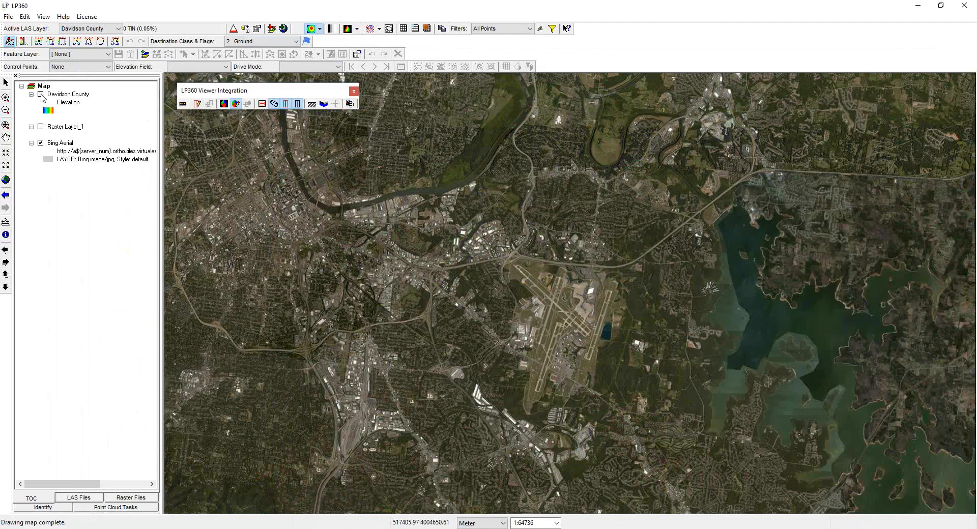
{"action": "left_click", "coordinate": [40, 95]}
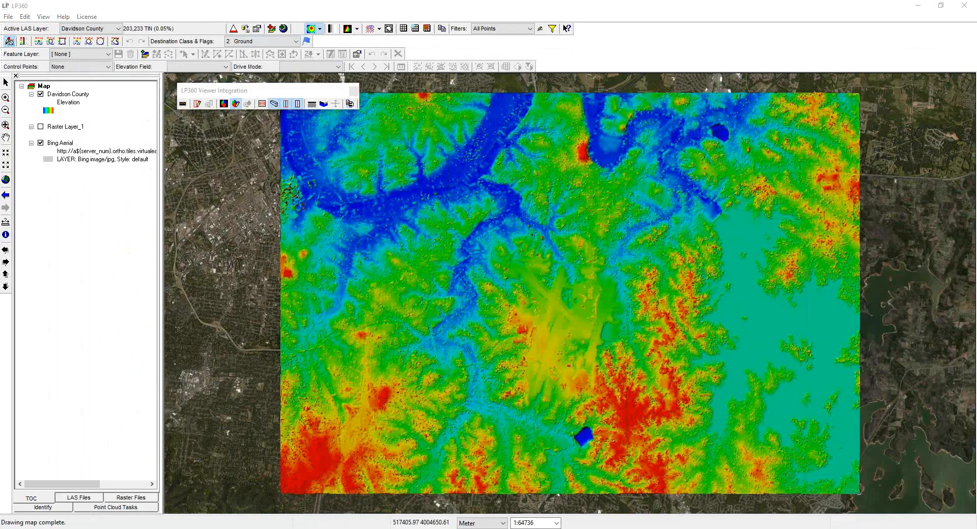
Display the Davidson County points by classification, focusing on the downtown buildings at the western edge of the data.
{"action": "left_click", "coordinate": [7, 98]}
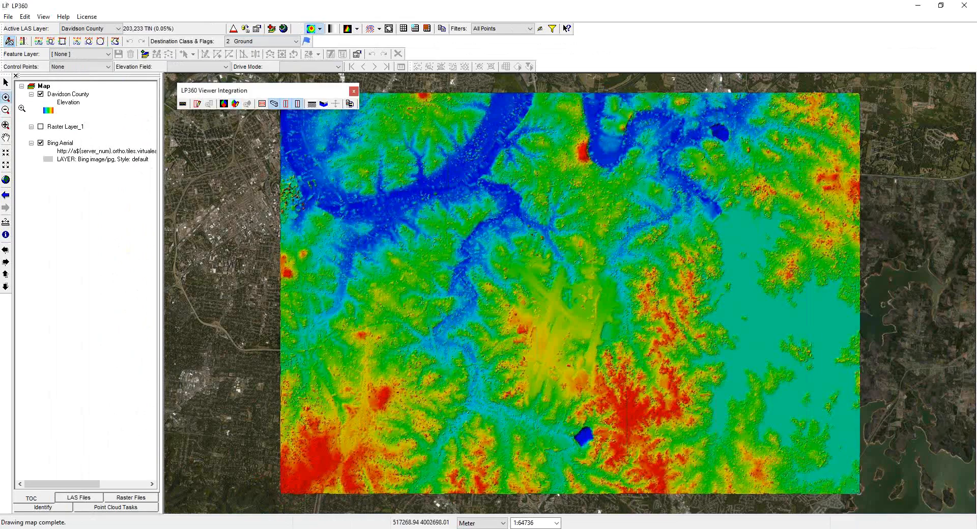
{"action": "left_click_drag", "start_coordinate": [273, 176], "coordinate": [331, 238]}
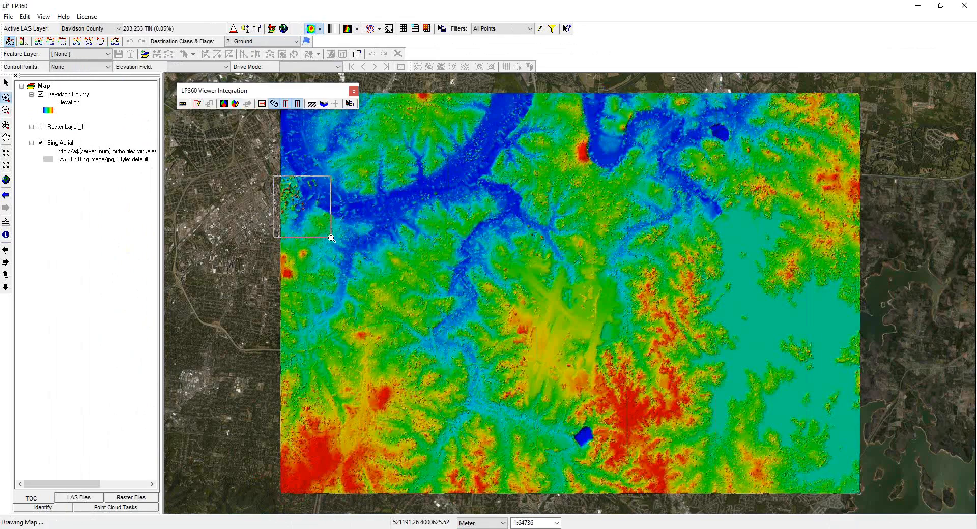
{"action": "left_click_drag", "start_coordinate": [398, 128], "coordinate": [583, 287]}
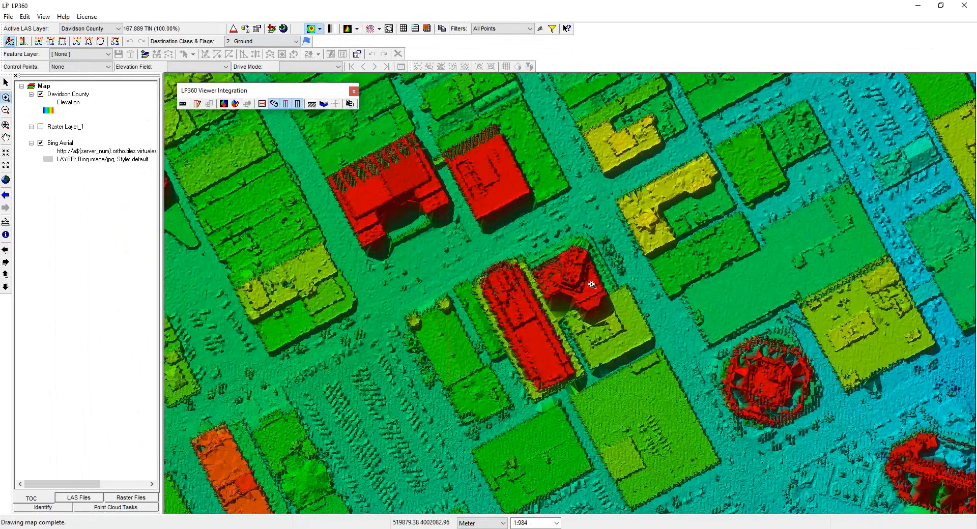
{"action": "left_click", "coordinate": [320, 30]}
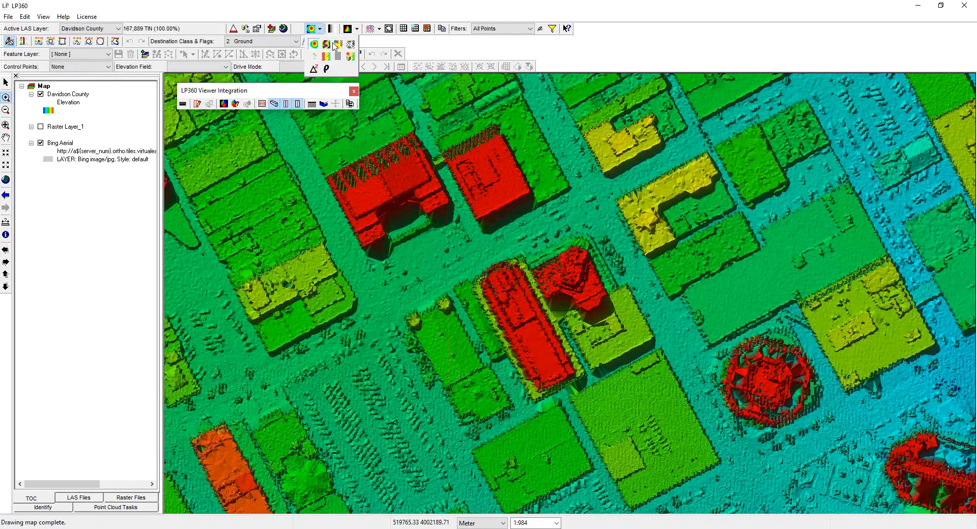
{"action": "left_click", "coordinate": [337, 45]}
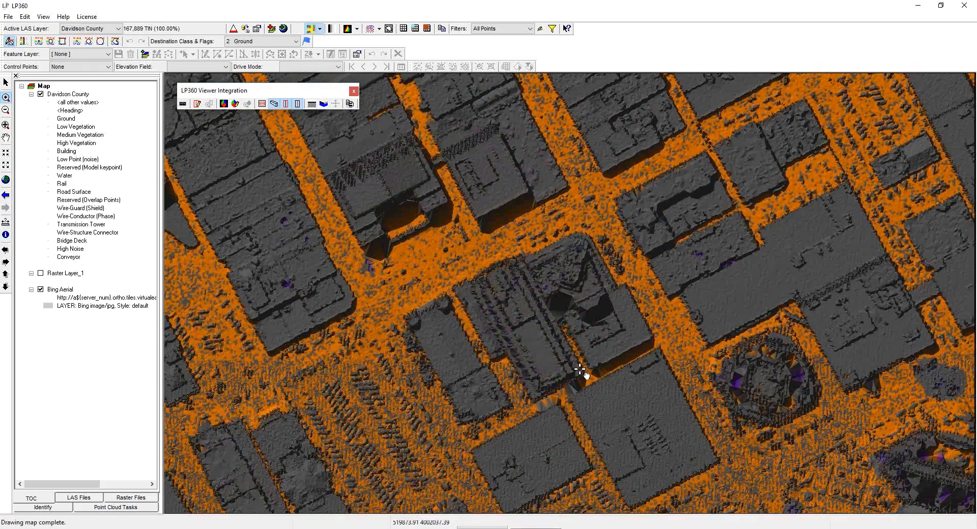
Draw a profile box across the flat-roofed downtown building and extend the profile to cover the neighboring blocks.
{"action": "left_click_drag", "start_coordinate": [587, 380], "coordinate": [552, 206]}
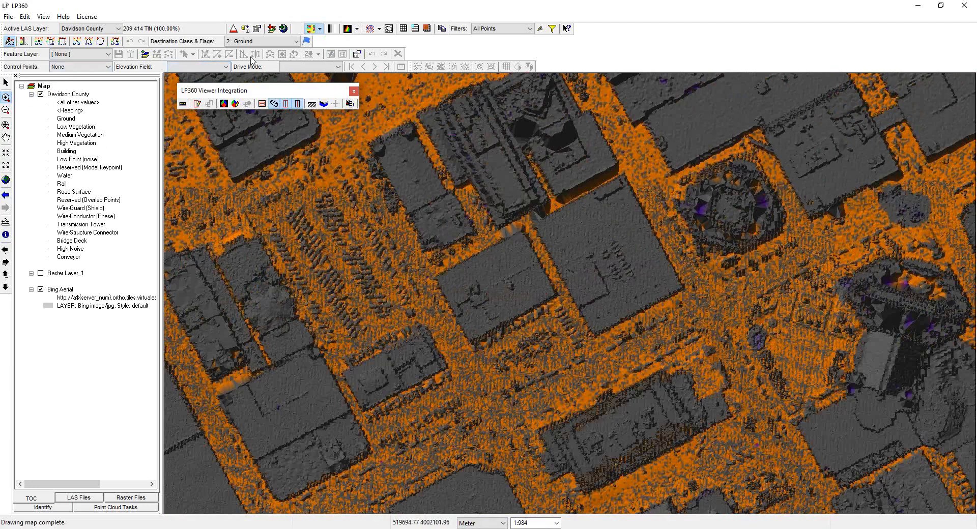
{"action": "left_click", "coordinate": [196, 104]}
{"action": "left_click", "coordinate": [431, 323]}
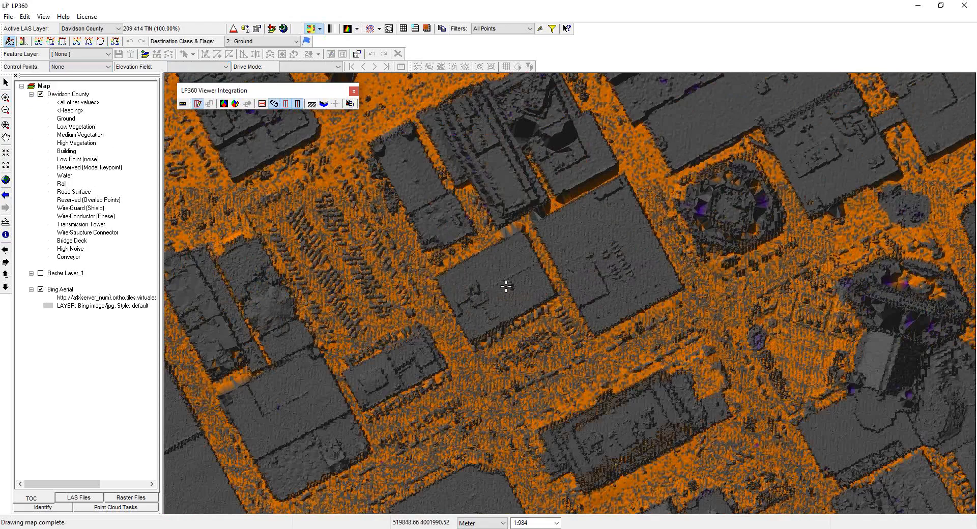
{"action": "left_click", "coordinate": [547, 257]}
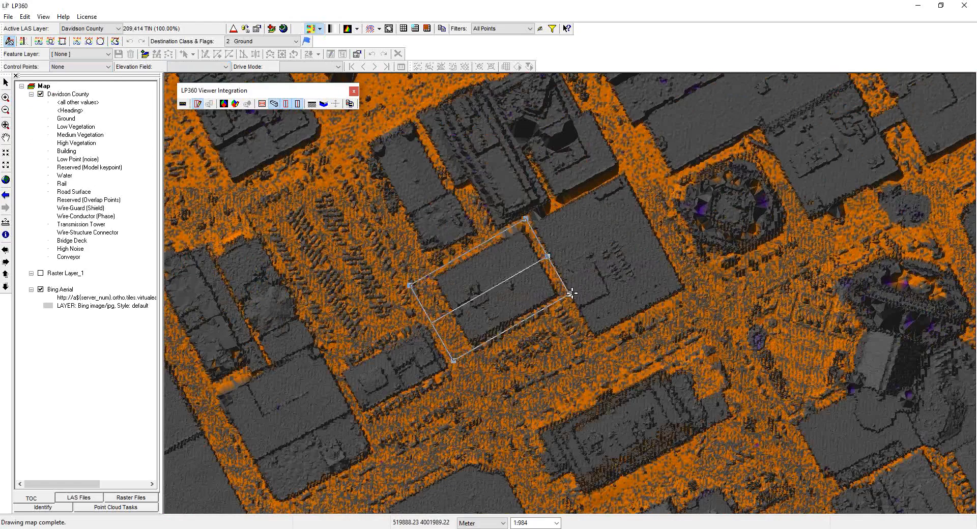
{"action": "left_click", "coordinate": [572, 293]}
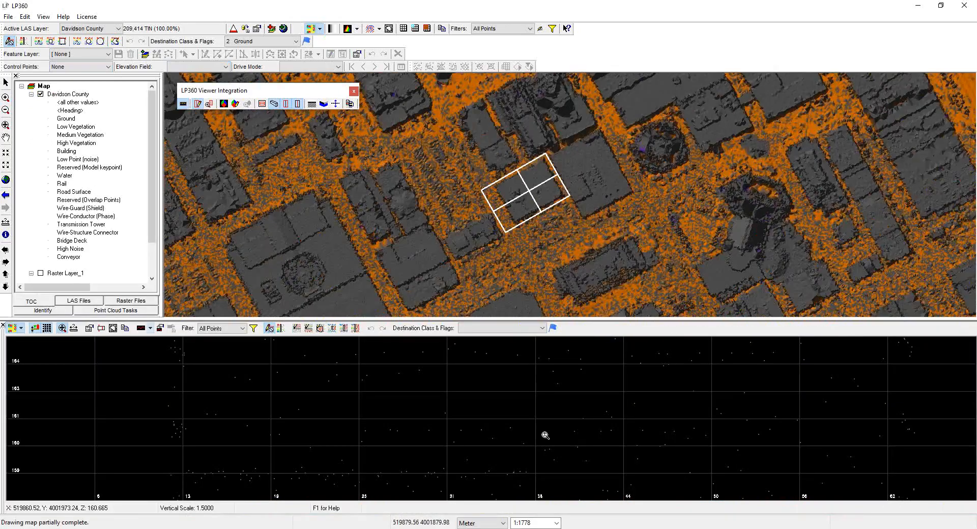
{"action": "scroll", "coordinate": [548, 438], "scroll_direction": "down", "scroll_amount": 6}
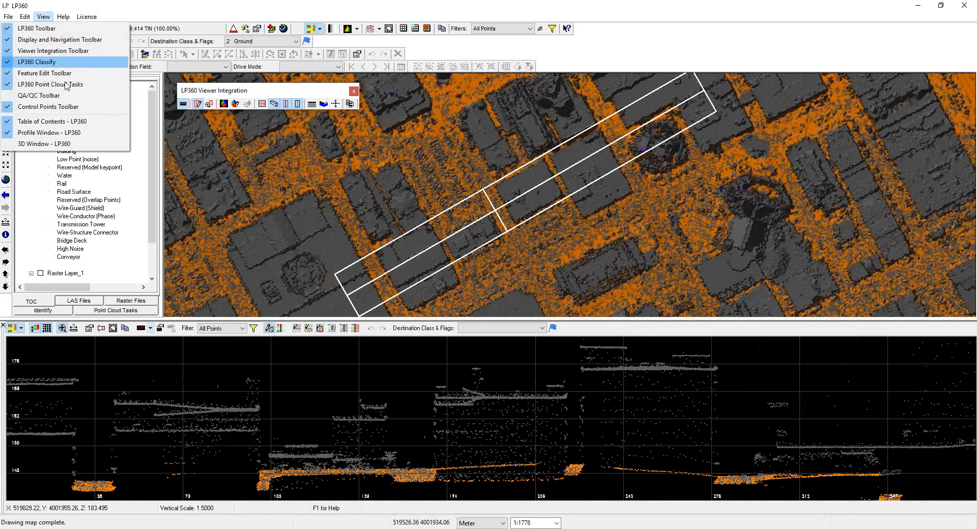
{"action": "left_click", "coordinate": [585, 333]}
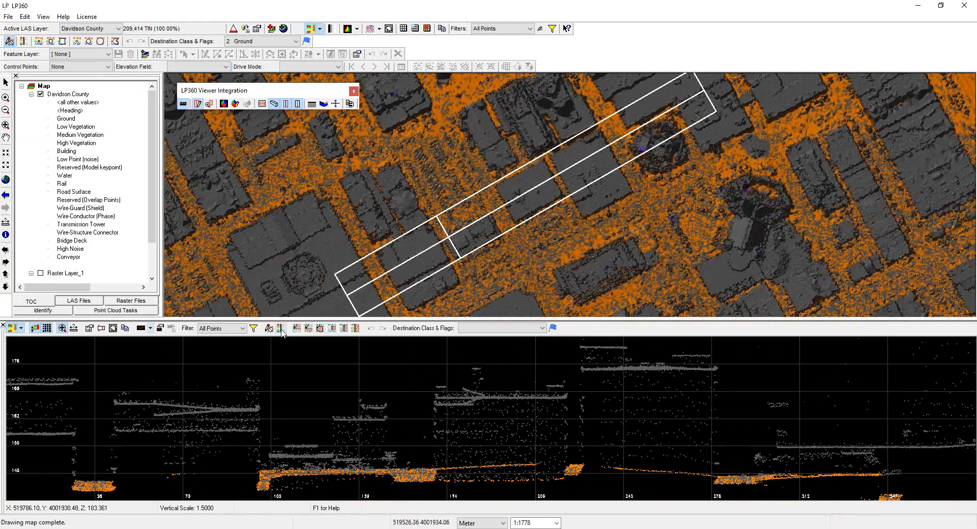
Restrict the profile's classification source filter to class 1 Unclassified and set the destination class to 6 Building.
{"action": "left_click", "coordinate": [281, 329]}
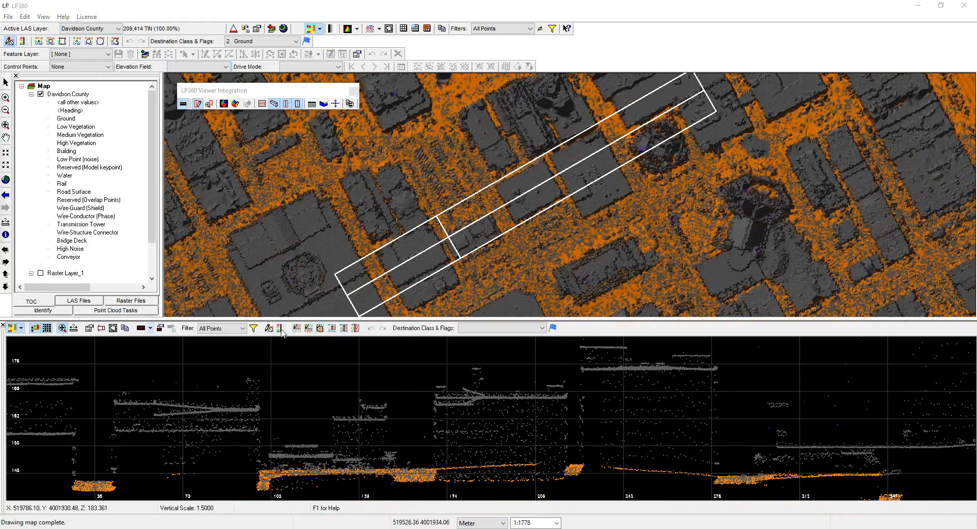
{"action": "left_click_drag", "start_coordinate": [201, 153], "coordinate": [558, 127]}
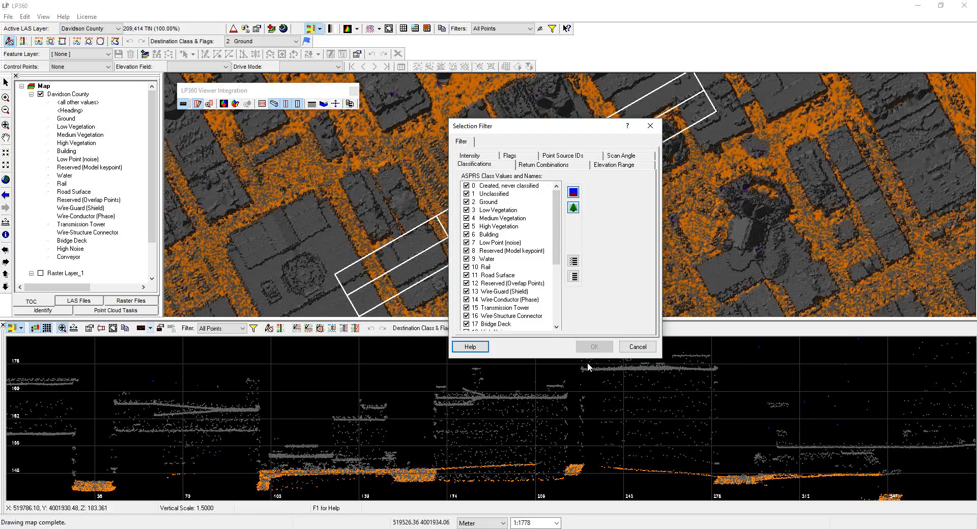
{"action": "left_click", "coordinate": [573, 278]}
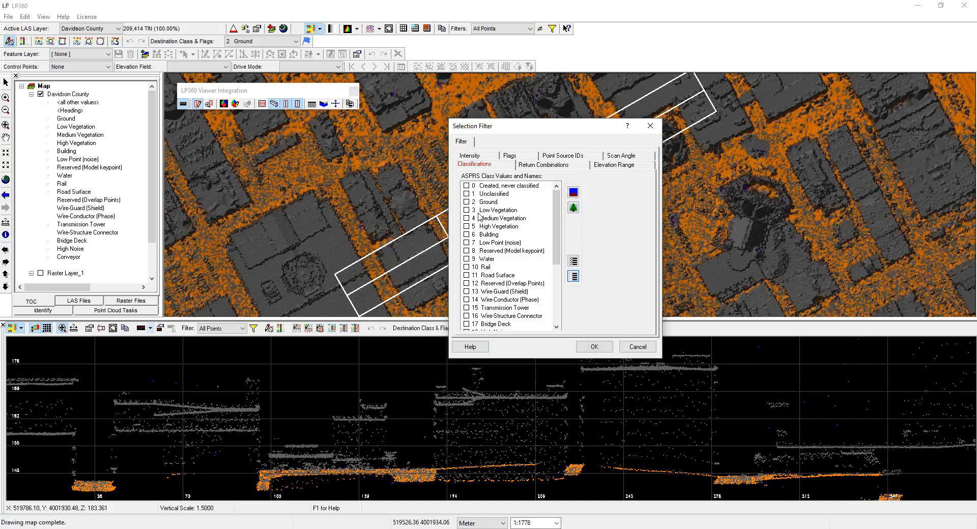
{"action": "left_click", "coordinate": [466, 194]}
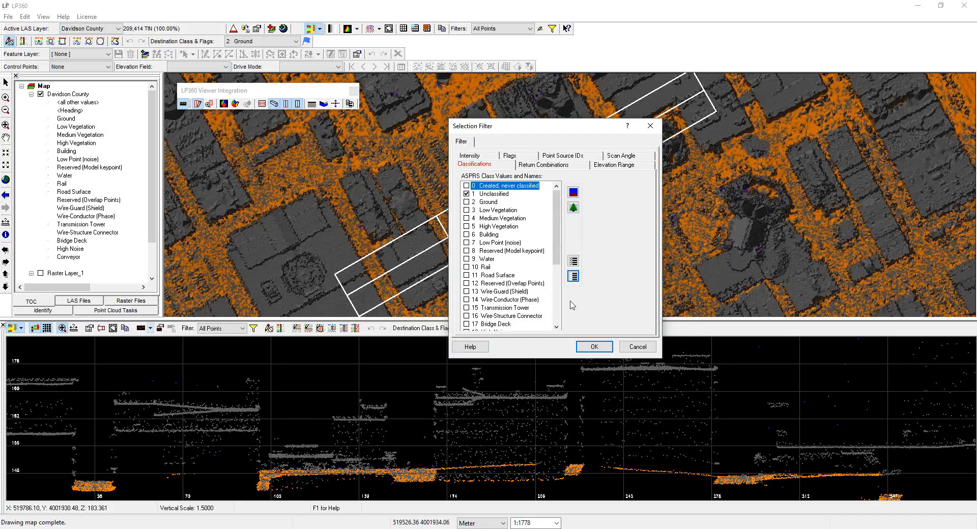
{"action": "left_click", "coordinate": [603, 351]}
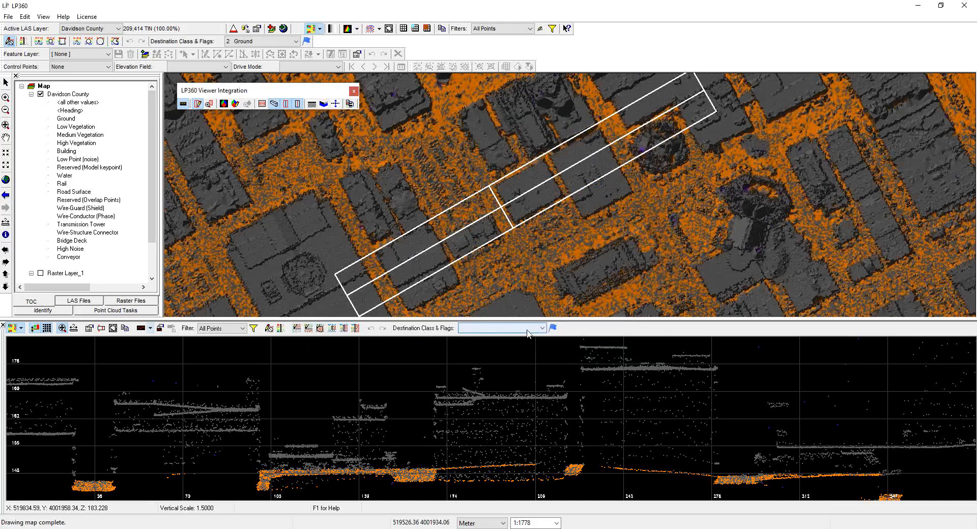
{"action": "left_click", "coordinate": [543, 329]}
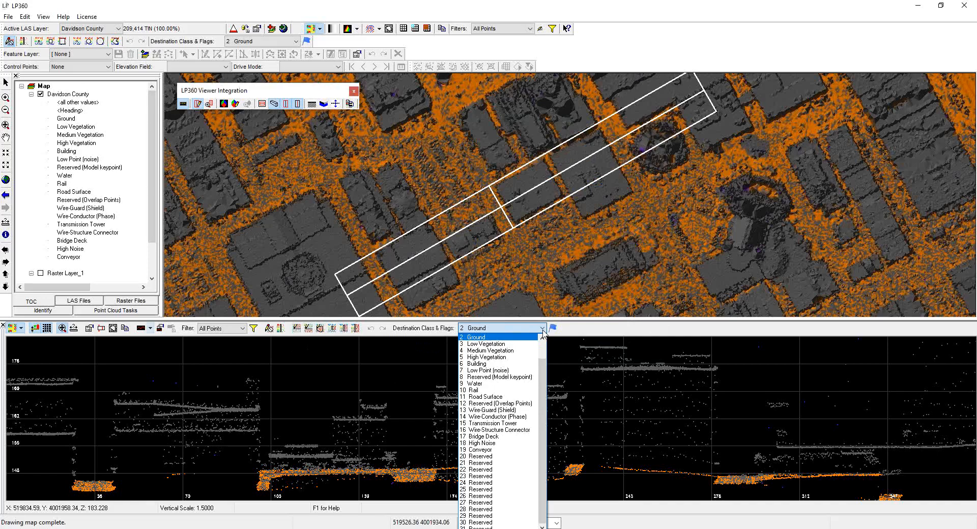
{"action": "left_click", "coordinate": [495, 364]}
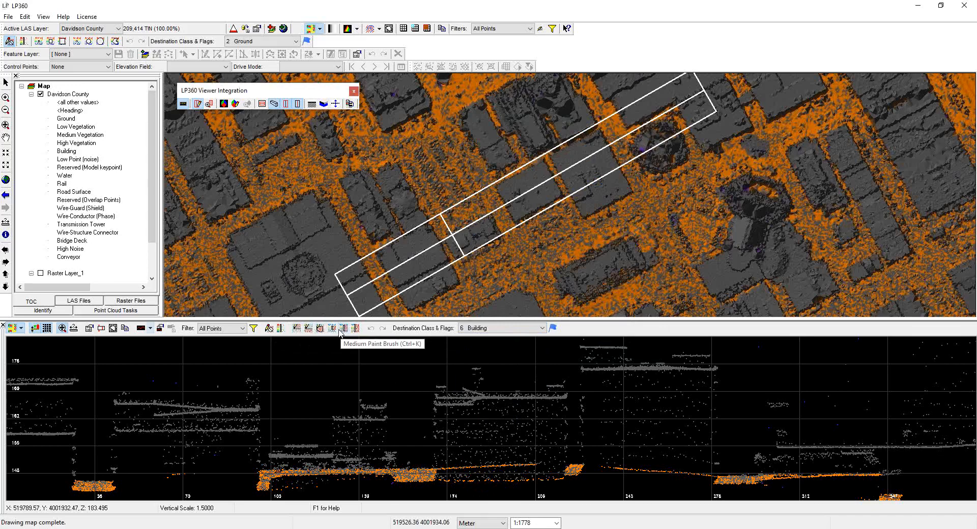
Classify the flat-roofed building's roof points as Building by tracing a line just beneath them in the profile, and close the profile.
{"action": "left_click", "coordinate": [297, 328]}
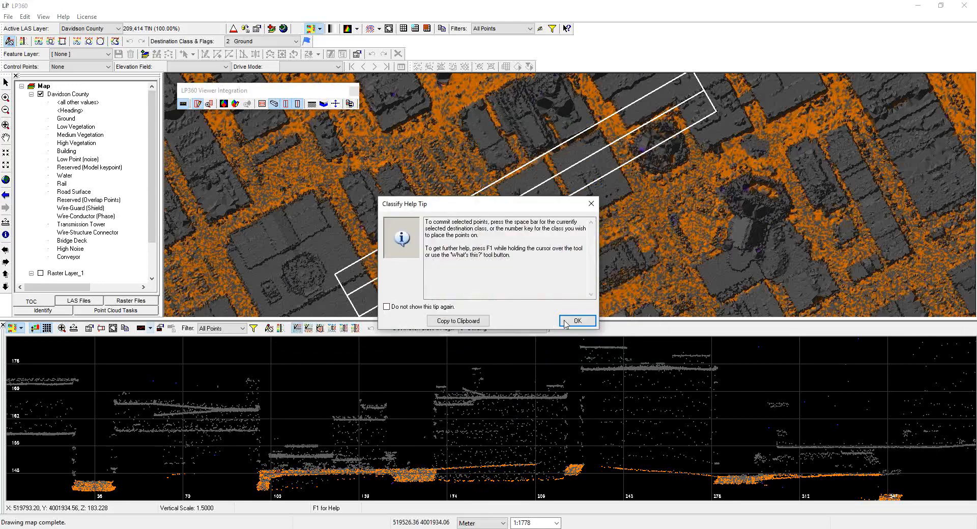
{"action": "left_click", "coordinate": [577, 321]}
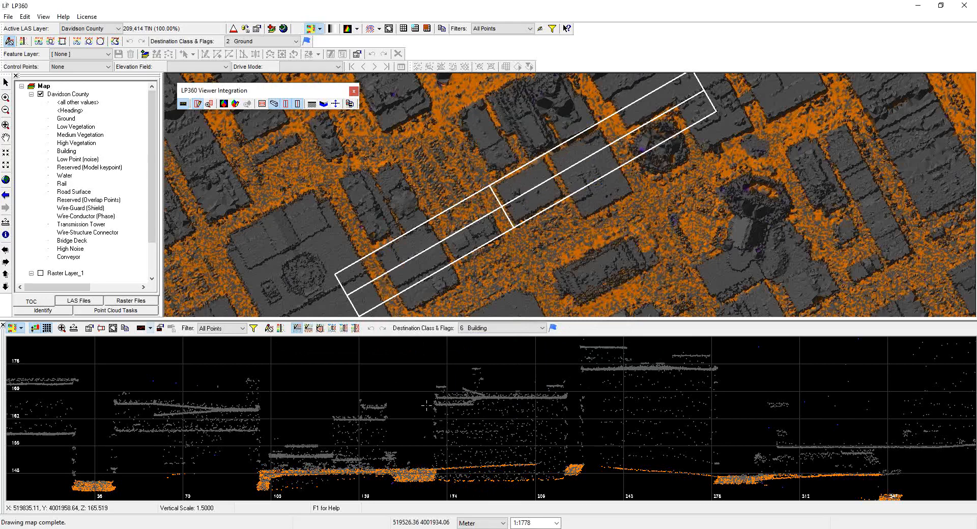
{"action": "left_click_drag", "start_coordinate": [426, 405], "coordinate": [570, 404]}
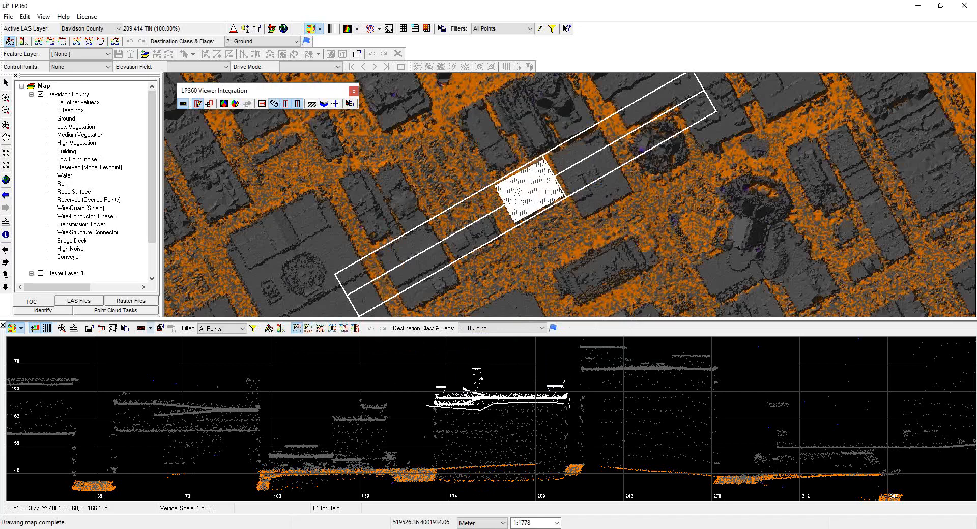
{"action": "left_click_drag", "start_coordinate": [570, 403], "coordinate": [569, 402]}
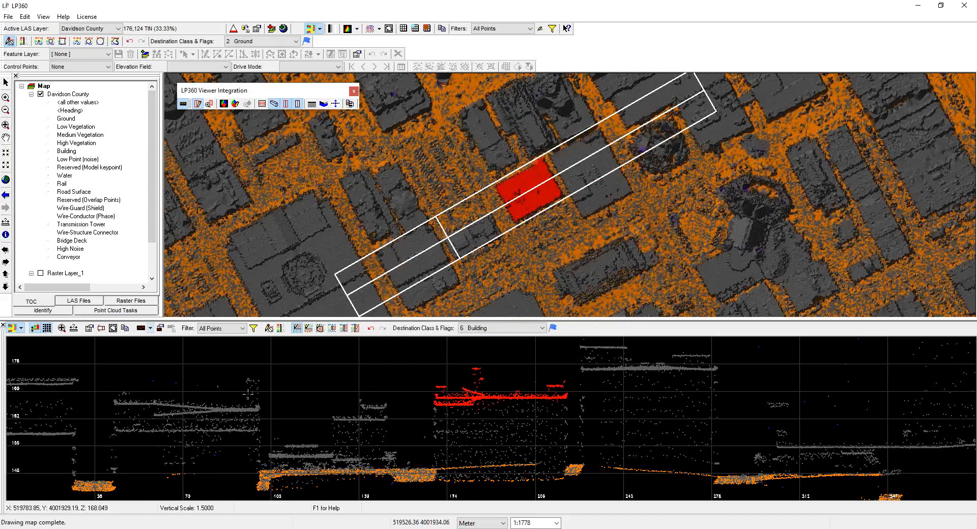
{"action": "left_click", "coordinate": [3, 325]}
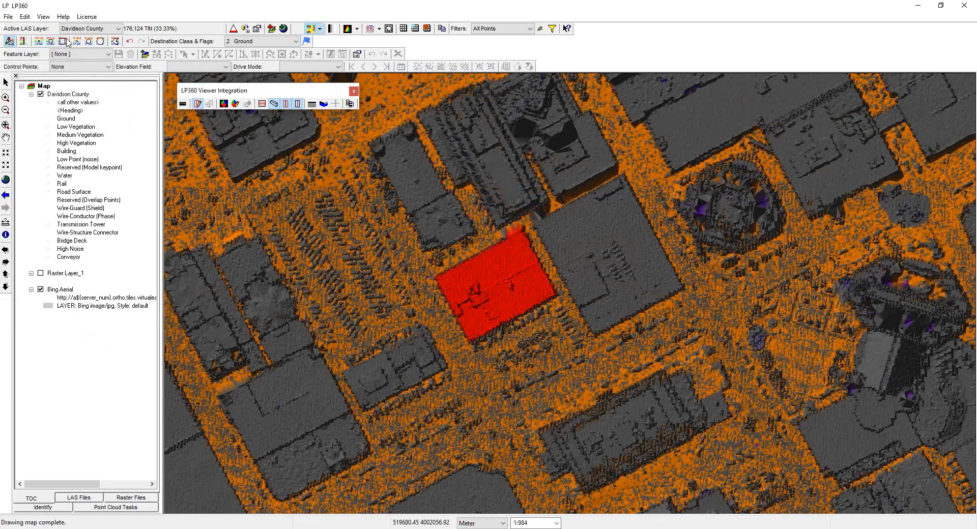
Restrict the map view's classification source filter to class 1 Unclassified and set its destination class to 6 Building.
{"action": "left_click", "coordinate": [9, 42]}
{"action": "left_click", "coordinate": [23, 41]}
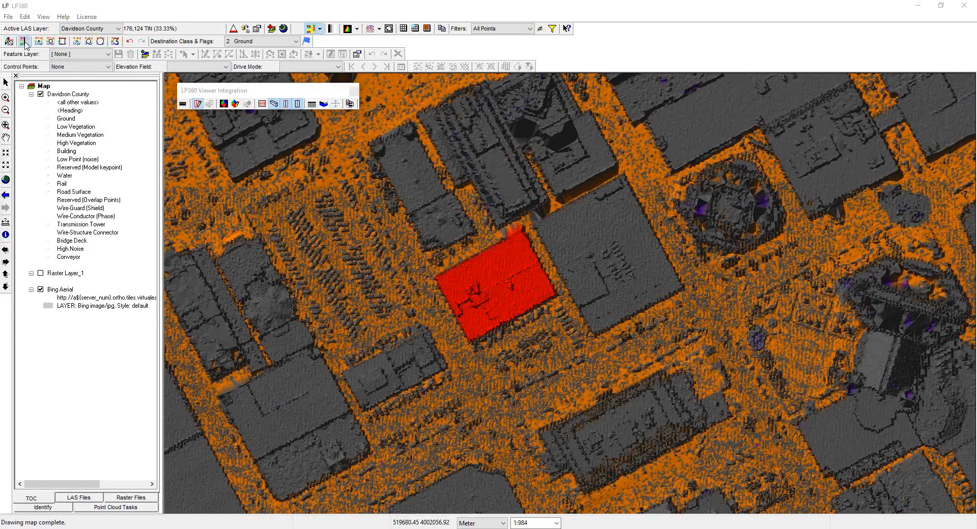
{"action": "left_click_drag", "start_coordinate": [398, 148], "coordinate": [824, 134]}
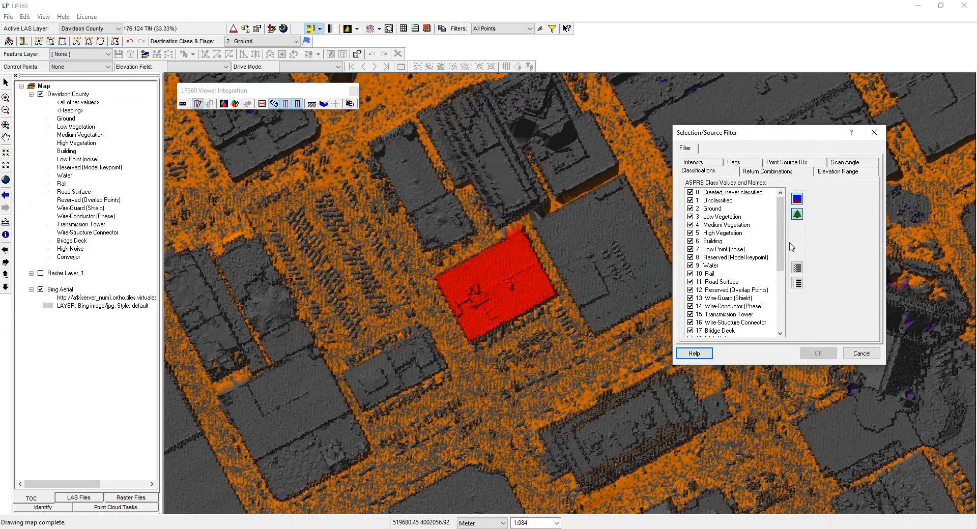
{"action": "left_click", "coordinate": [799, 283]}
{"action": "left_click", "coordinate": [691, 200]}
{"action": "left_click", "coordinate": [810, 353]}
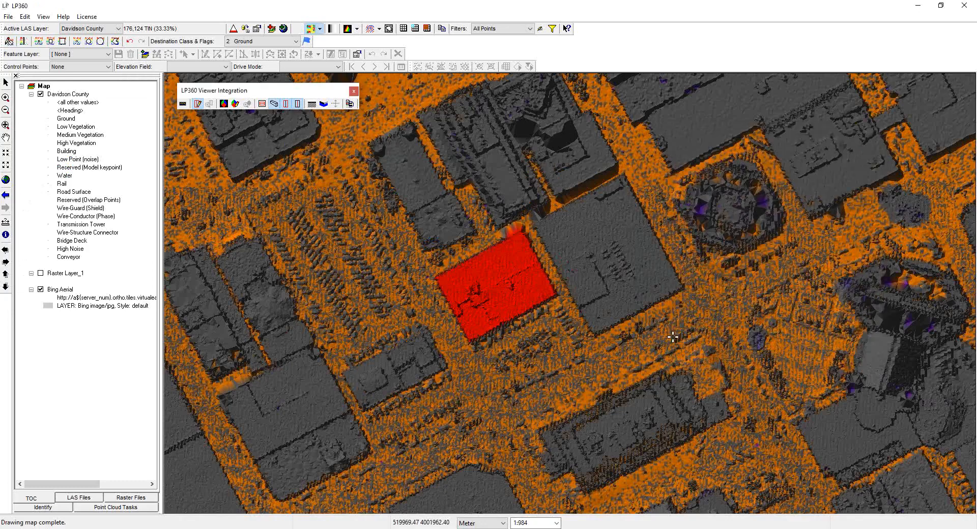
{"action": "left_click", "coordinate": [256, 43]}
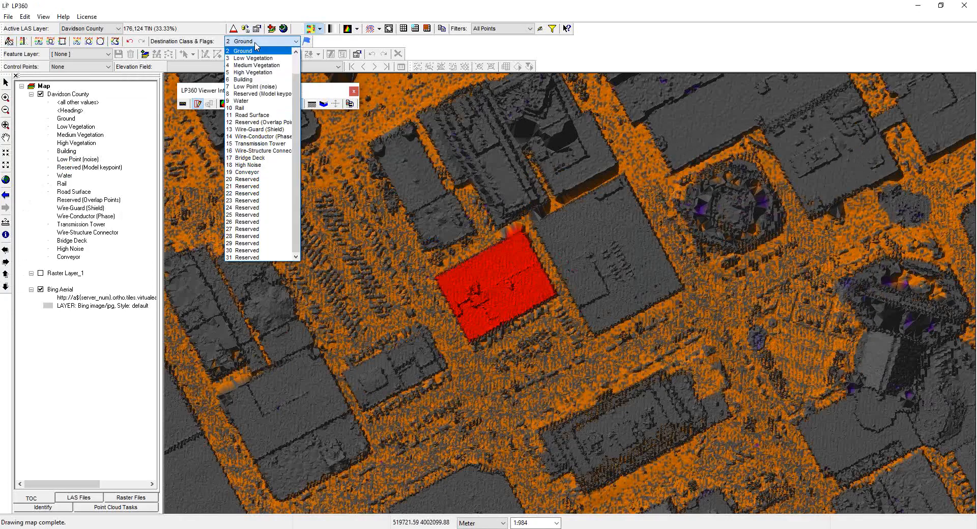
{"action": "left_click", "coordinate": [252, 80]}
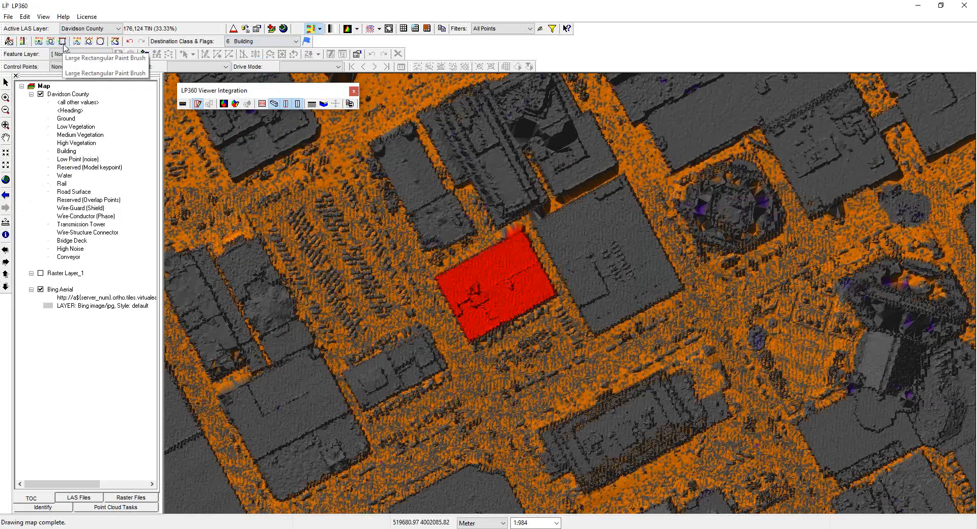
Outline the larger building northeast of the red one with a classification polygon and classify its points as Building.
{"action": "left_click", "coordinate": [116, 41]}
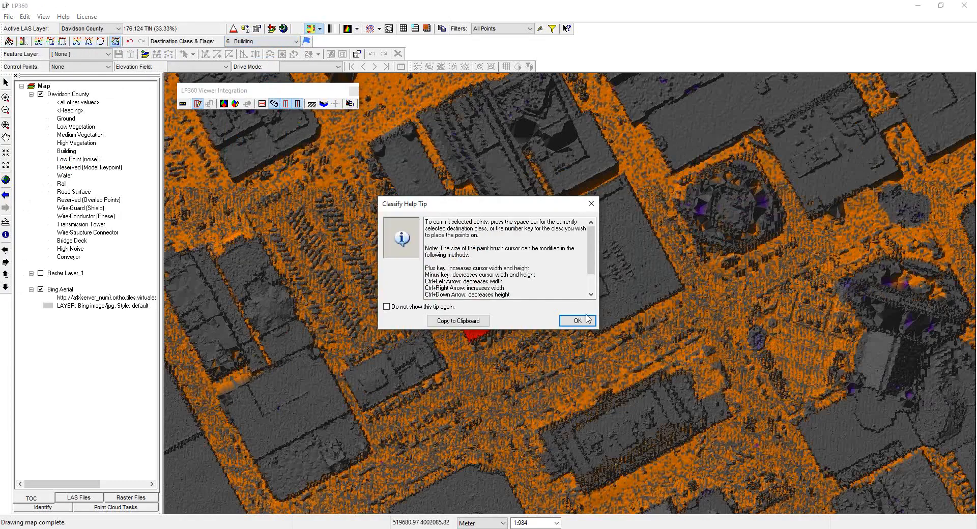
{"action": "left_click", "coordinate": [586, 319]}
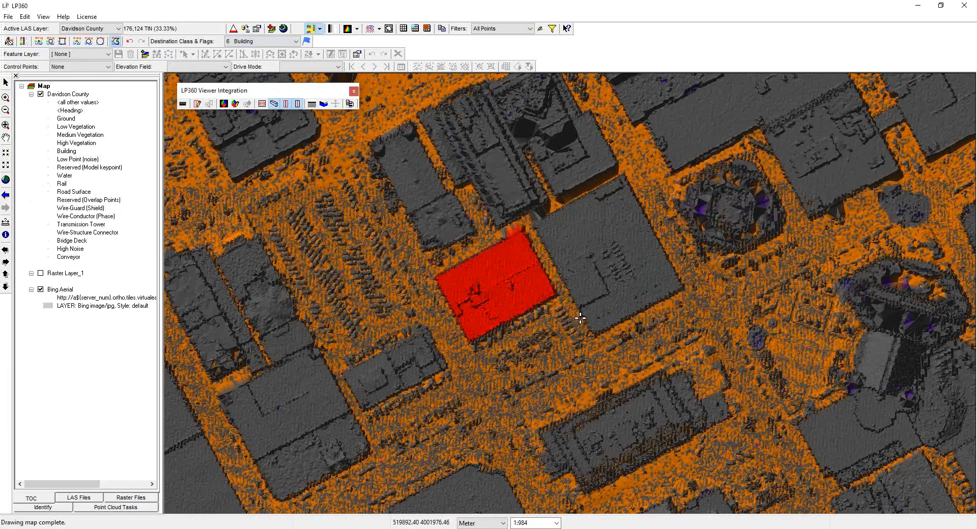
{"action": "left_click", "coordinate": [533, 221]}
{"action": "left_click", "coordinate": [625, 172]}
{"action": "left_click", "coordinate": [689, 290]}
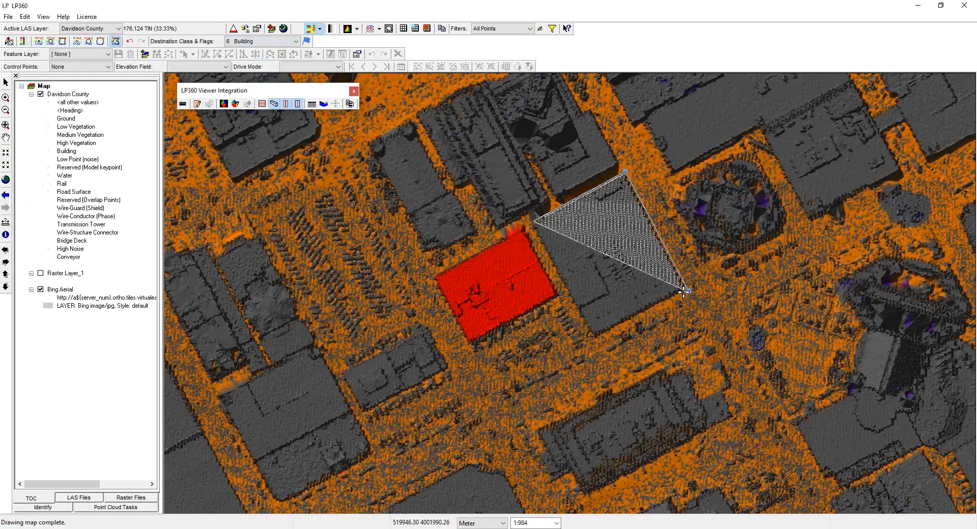
{"action": "left_click", "coordinate": [594, 341]}
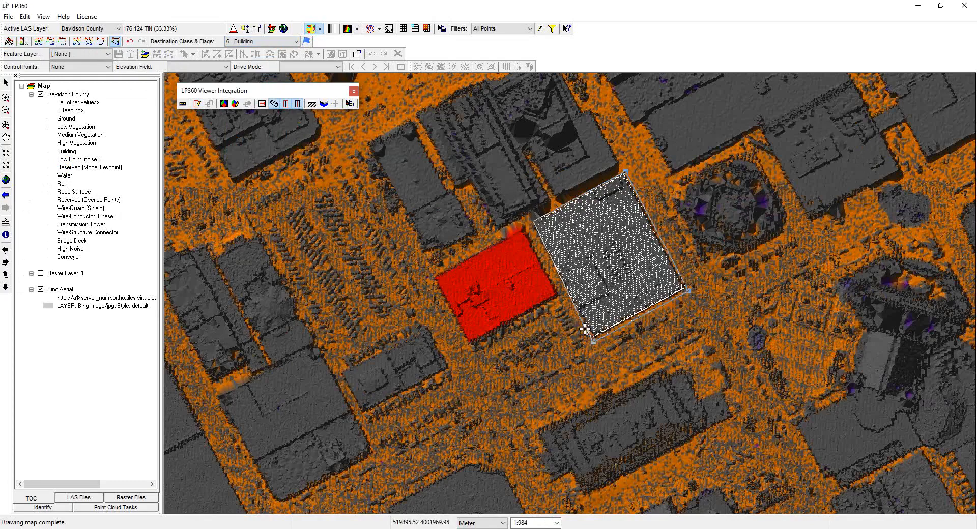
{"action": "double_click", "coordinate": [569, 307]}
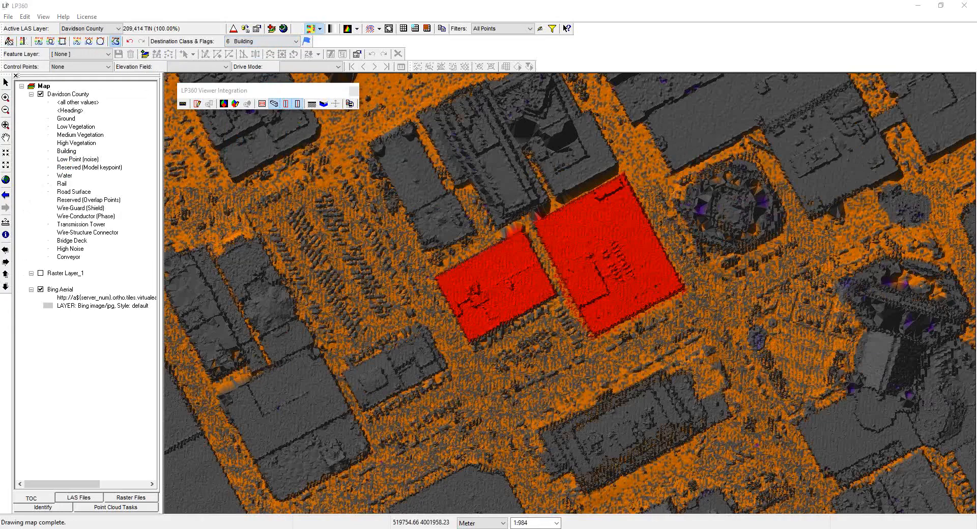
Examine the available point cloud tasks, from the stockpile tools through Volumetric Analysis.
{"action": "left_click", "coordinate": [131, 509]}
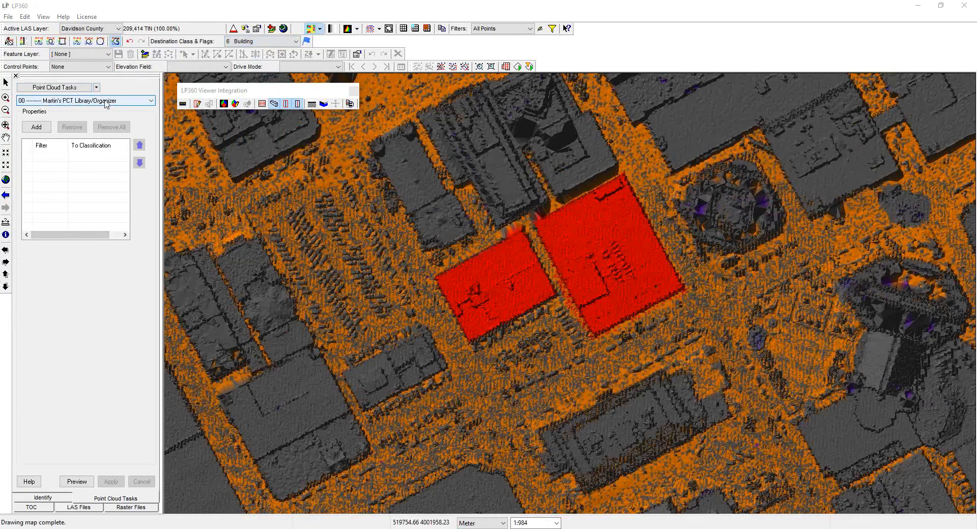
{"action": "left_click", "coordinate": [153, 101]}
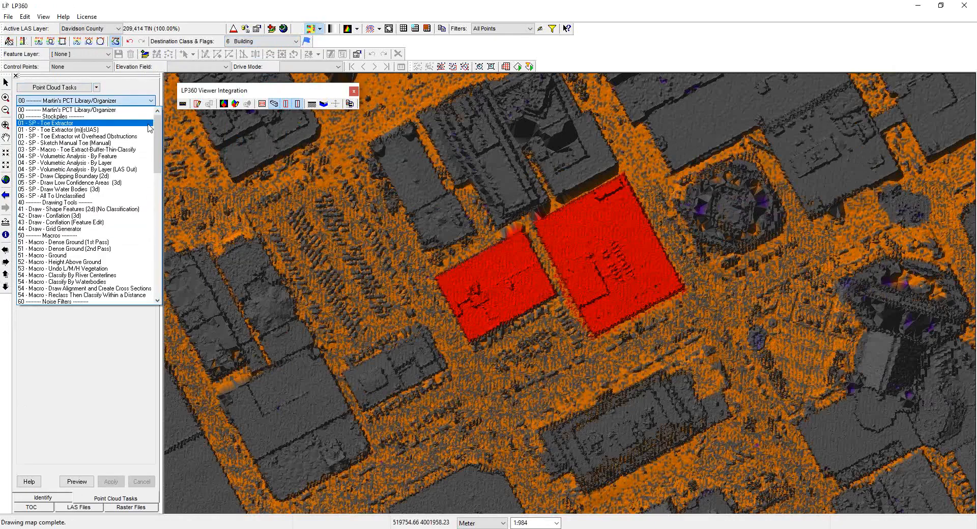
{"action": "left_click_drag", "start_coordinate": [160, 133], "coordinate": [158, 257]}
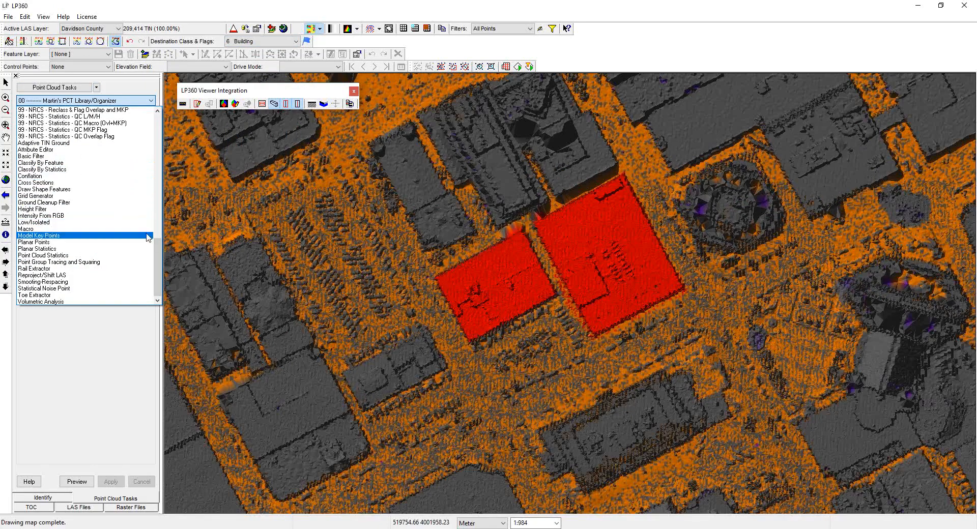
{"action": "left_click_drag", "start_coordinate": [159, 263], "coordinate": [164, 135]}
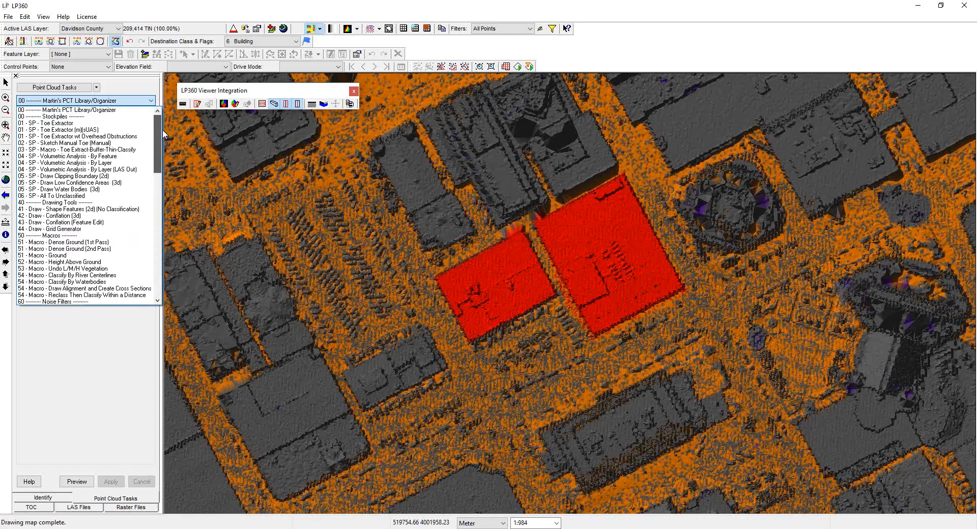
{"action": "left_click", "coordinate": [127, 90]}
Add a Height Filter point cloud task named "LP360 Demo Height Segmentation".
{"action": "left_click", "coordinate": [97, 87]}
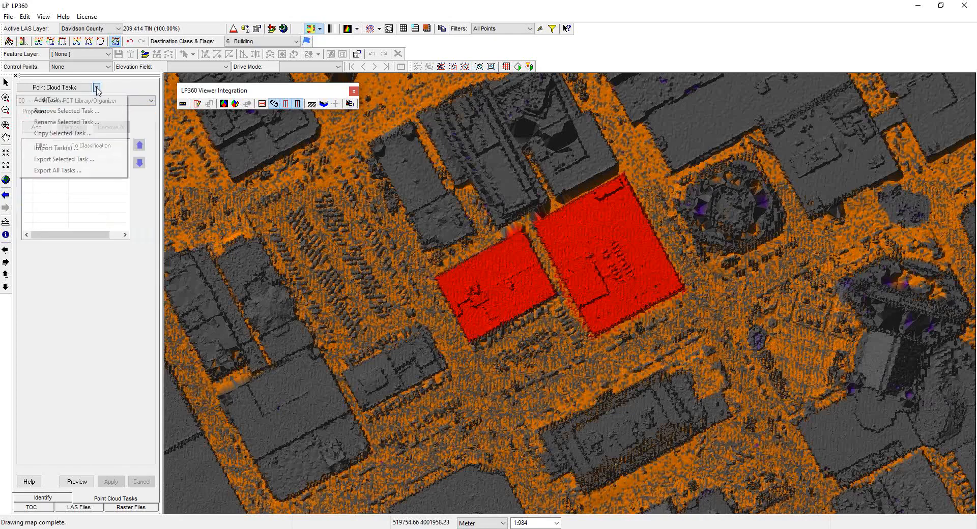
{"action": "left_click", "coordinate": [87, 101]}
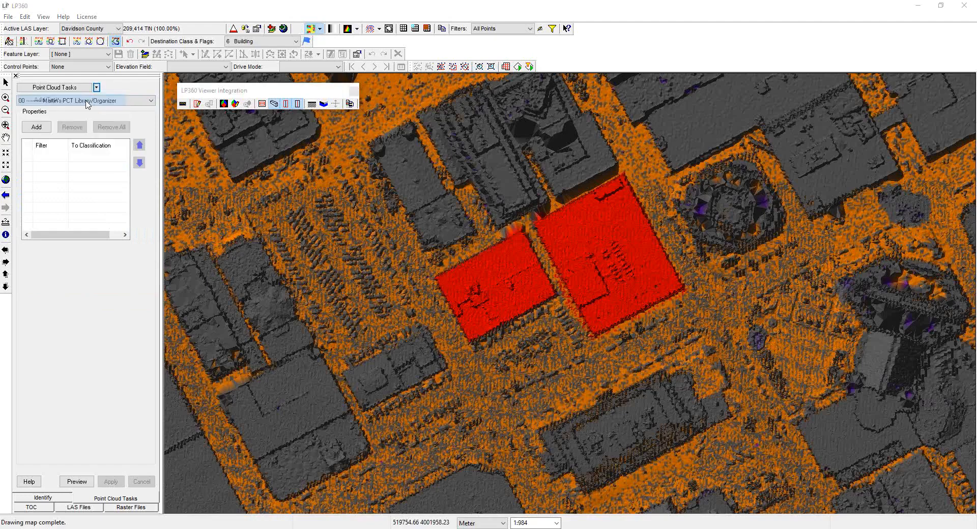
{"action": "left_click", "coordinate": [557, 232]}
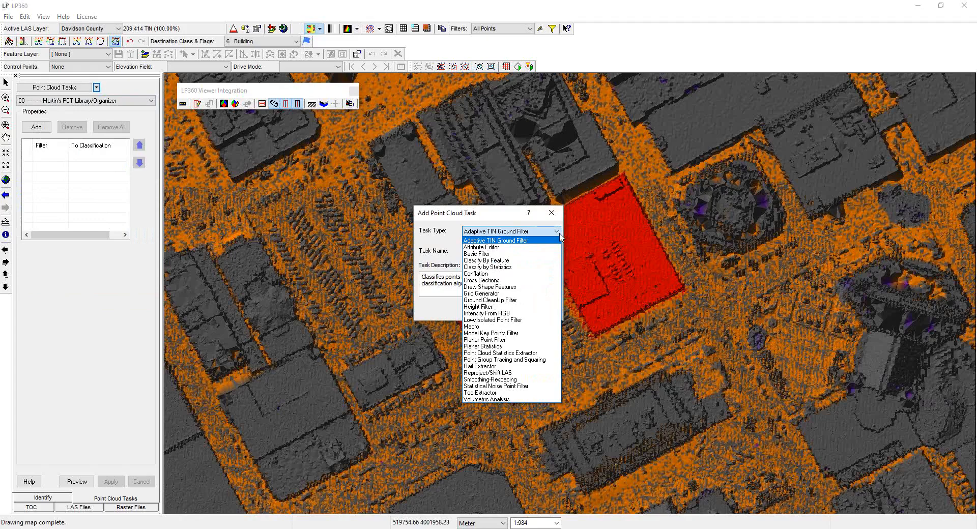
{"action": "left_click", "coordinate": [489, 308]}
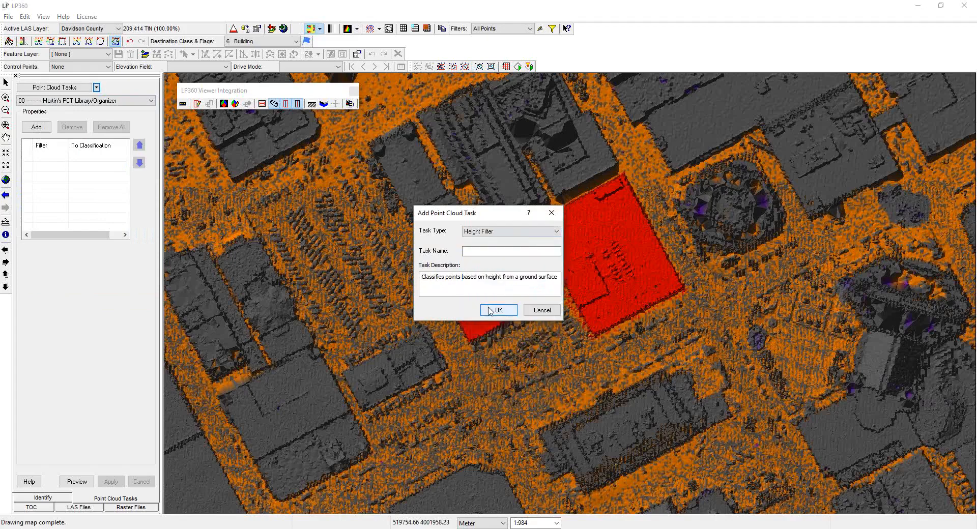
{"action": "left_click", "coordinate": [475, 251]}
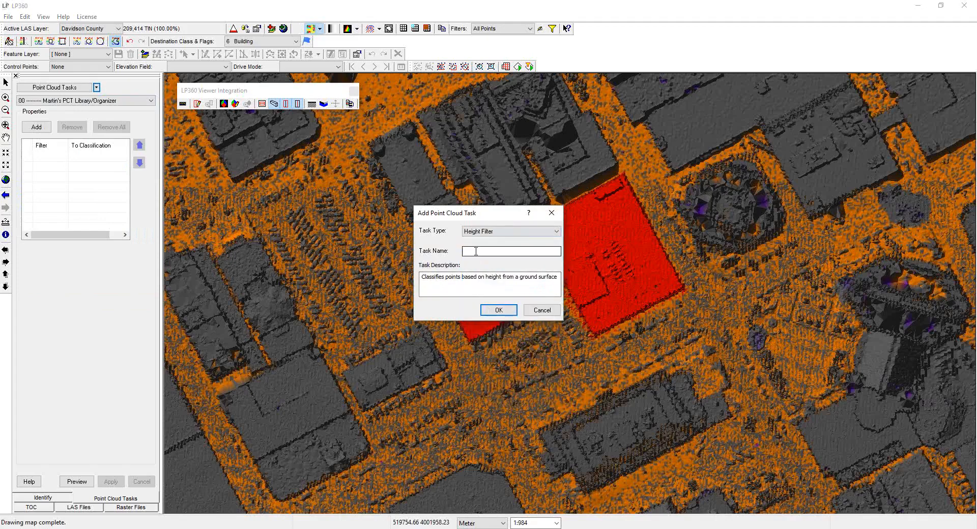
{"action": "type", "text": "LP360 Demo"}
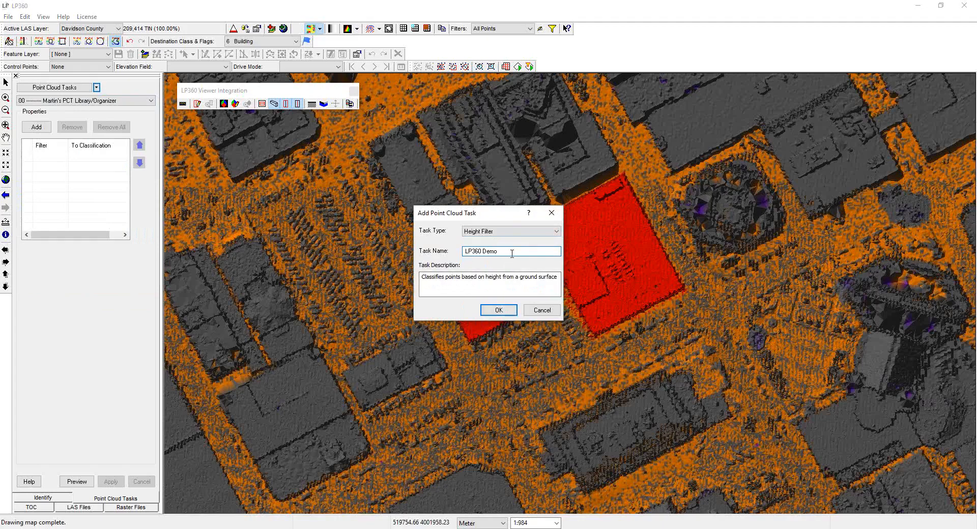
{"action": "type", "text": "Height Segmentation"}
{"action": "left_click", "coordinate": [504, 308]}
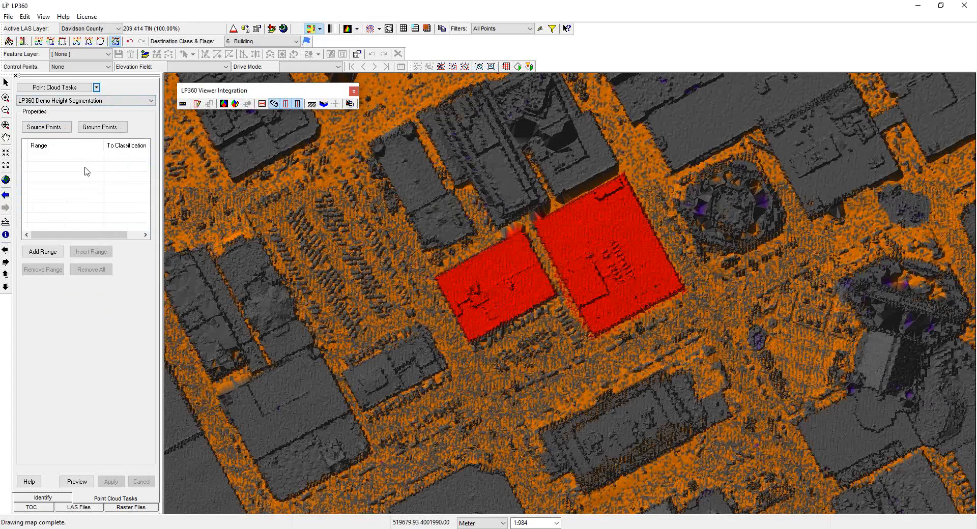
Limit the height segmentation task's source points to class 1 Unclassified.
{"action": "left_click", "coordinate": [49, 128]}
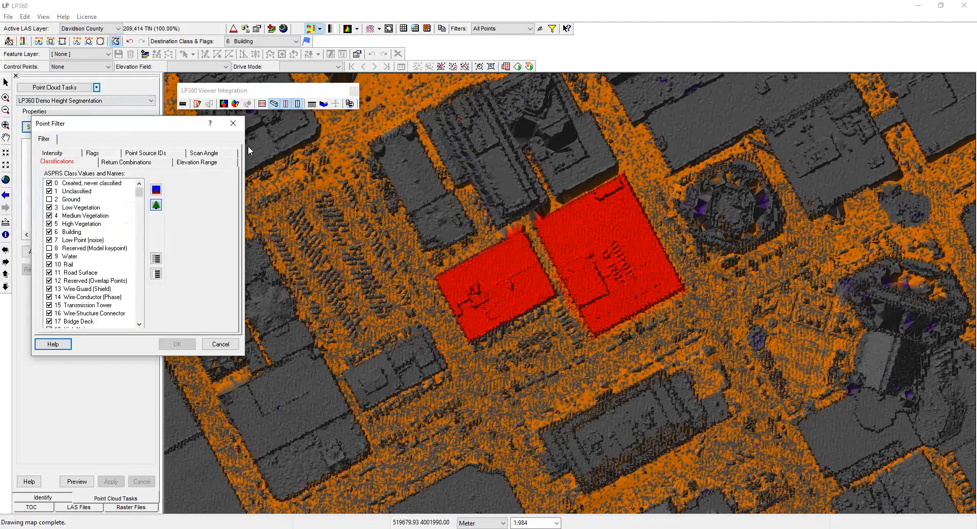
{"action": "left_click_drag", "start_coordinate": [143, 125], "coordinate": [567, 127]}
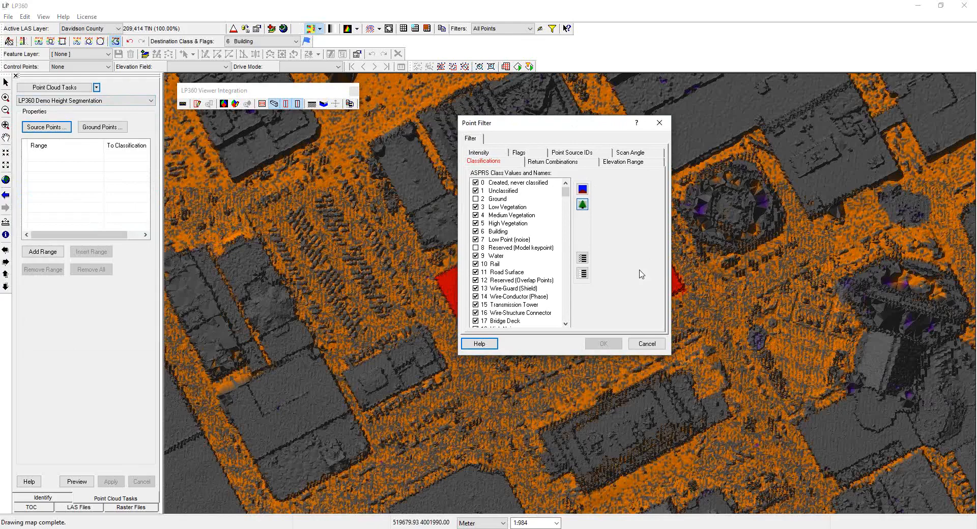
{"action": "left_click", "coordinate": [583, 274]}
{"action": "left_click", "coordinate": [476, 190]}
{"action": "left_click", "coordinate": [603, 345]}
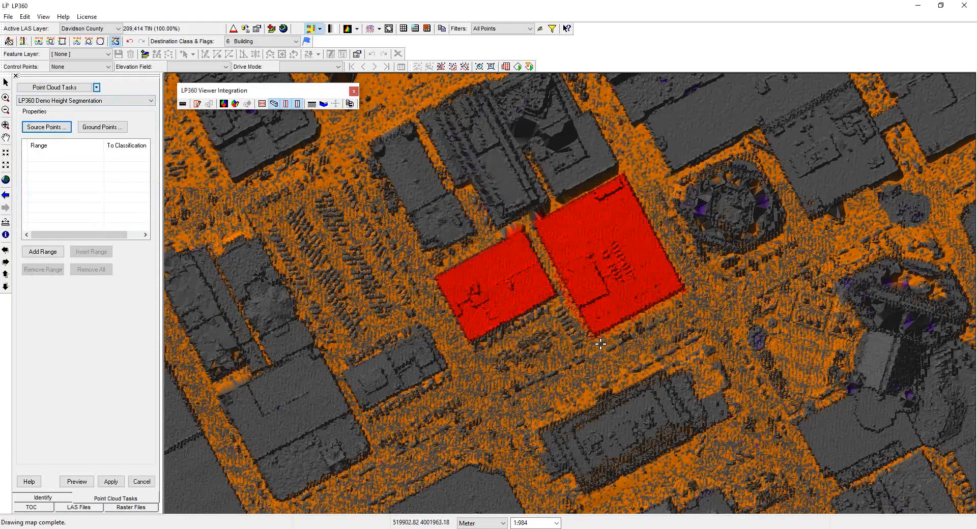
Limit the height segmentation task's ground points to class 2 Ground by excluding class 8 Model keypoint.
{"action": "left_click", "coordinate": [102, 127]}
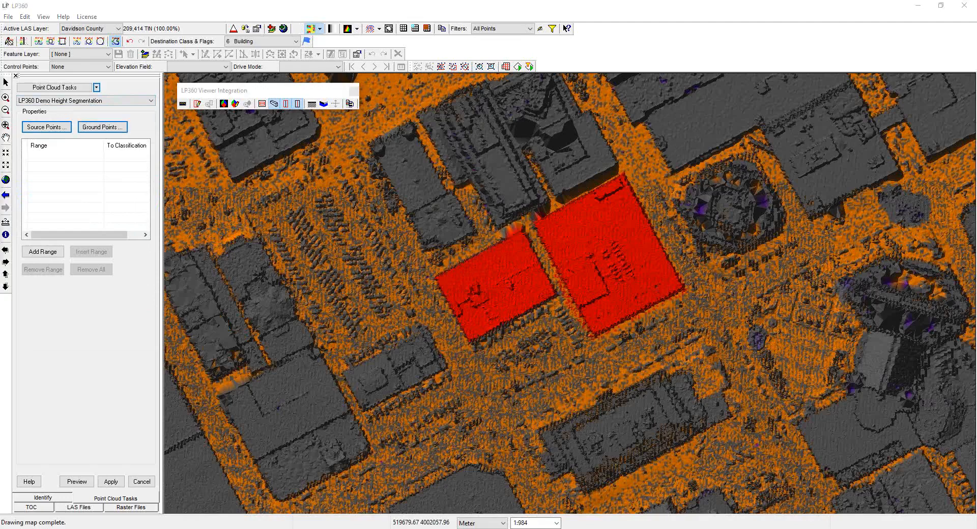
{"action": "left_click_drag", "start_coordinate": [153, 118], "coordinate": [623, 118]}
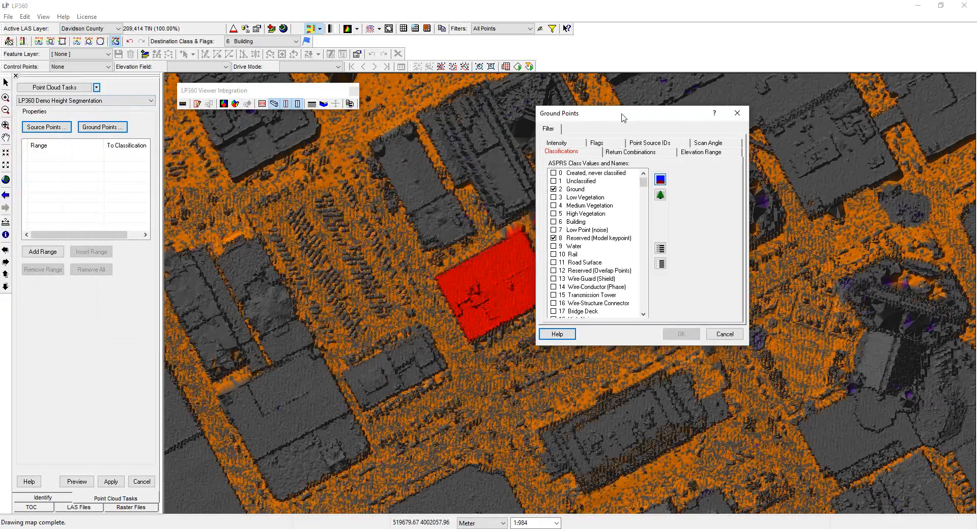
{"action": "left_click", "coordinate": [560, 238]}
{"action": "left_click", "coordinate": [557, 239]}
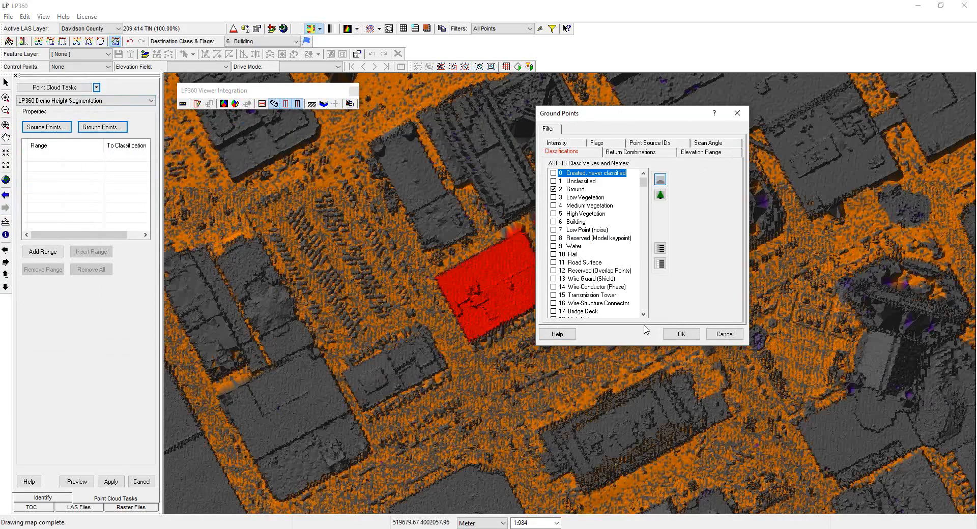
{"action": "left_click", "coordinate": [683, 334]}
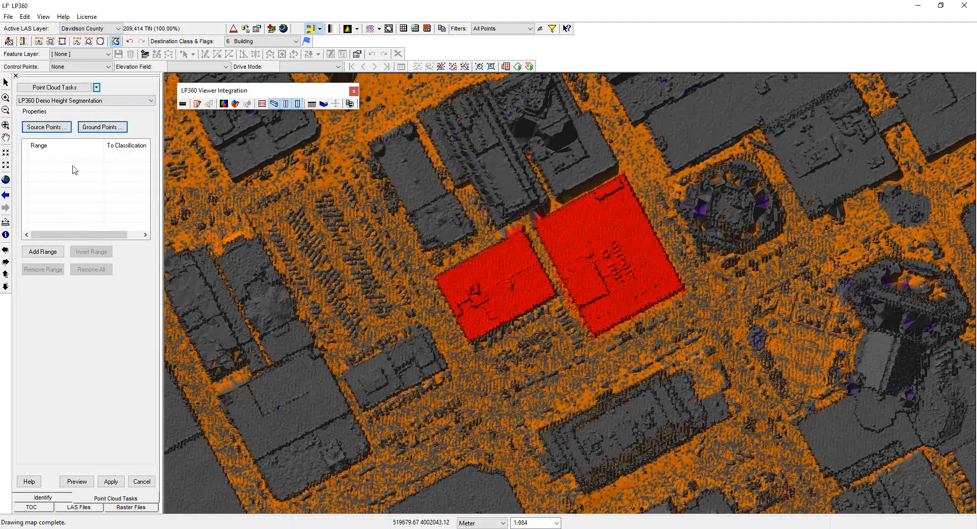
Add a height range above 10 and below 1000 assigned to class 6 Building, and apply it to the height segmentation task.
{"action": "left_click", "coordinate": [44, 256]}
{"action": "left_click_drag", "start_coordinate": [488, 190], "coordinate": [417, 179]}
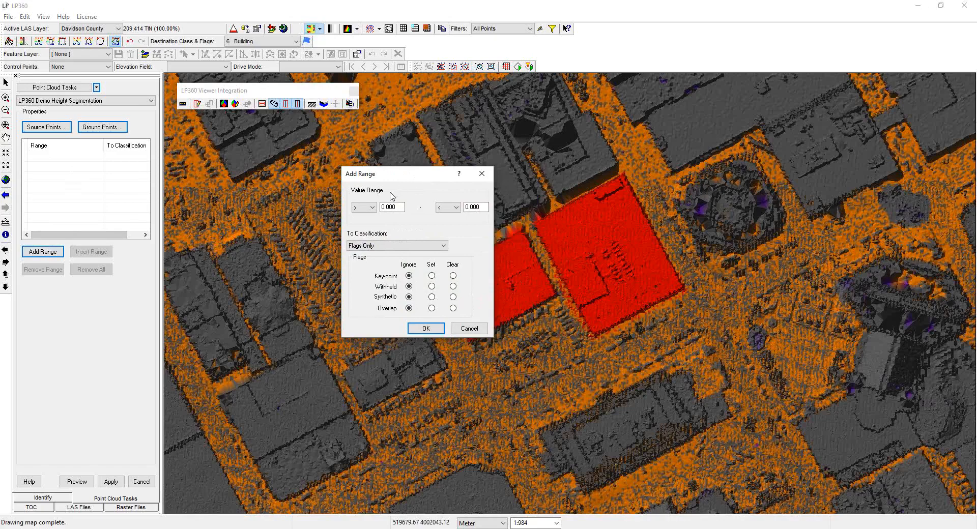
{"action": "left_click", "coordinate": [400, 245]}
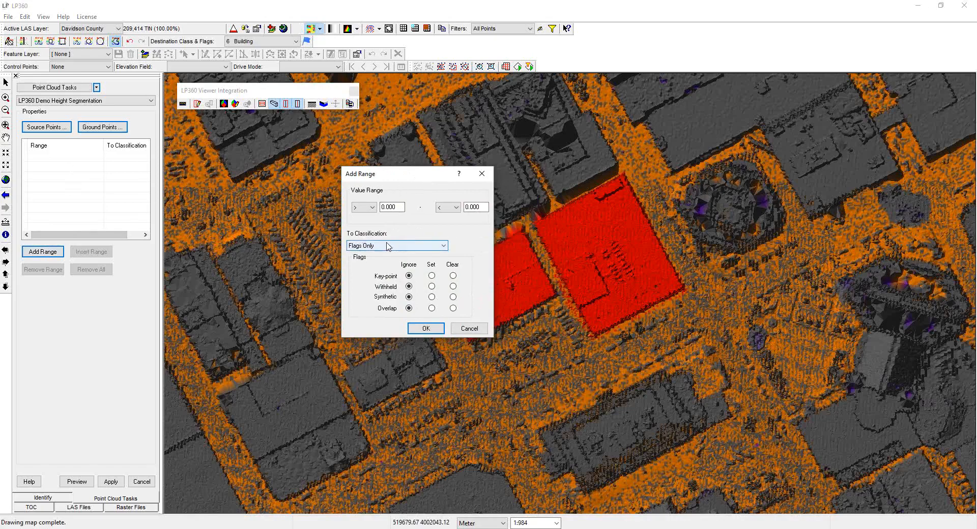
{"action": "left_click", "coordinate": [384, 208]}
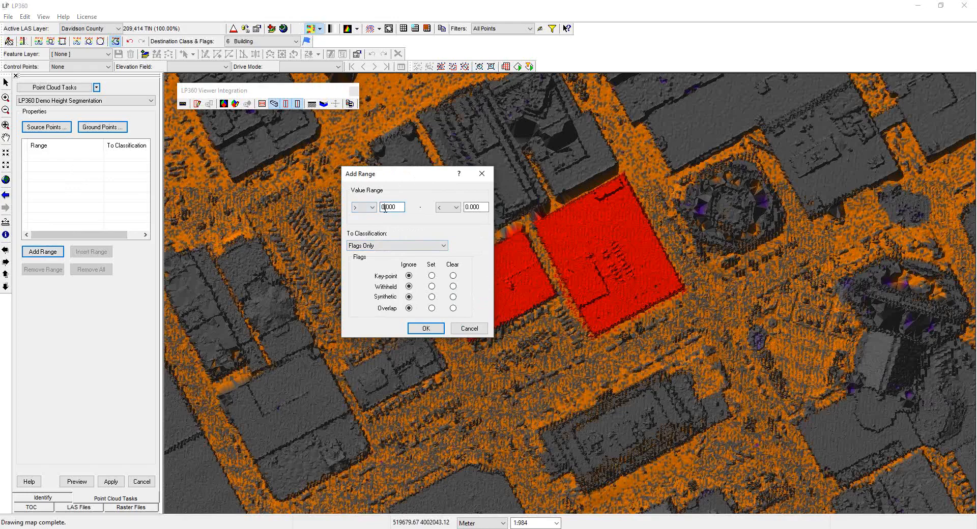
{"action": "type", "text": "1"}
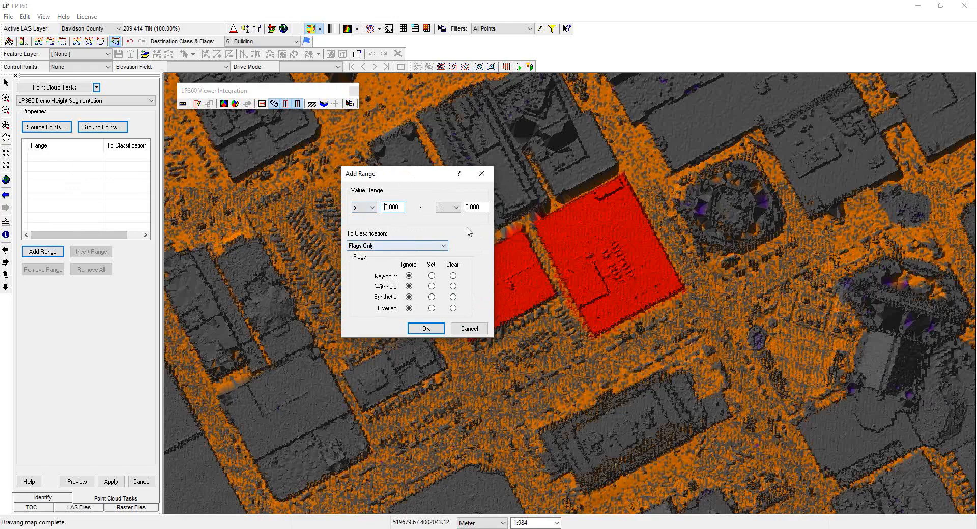
{"action": "left_click", "coordinate": [467, 207]}
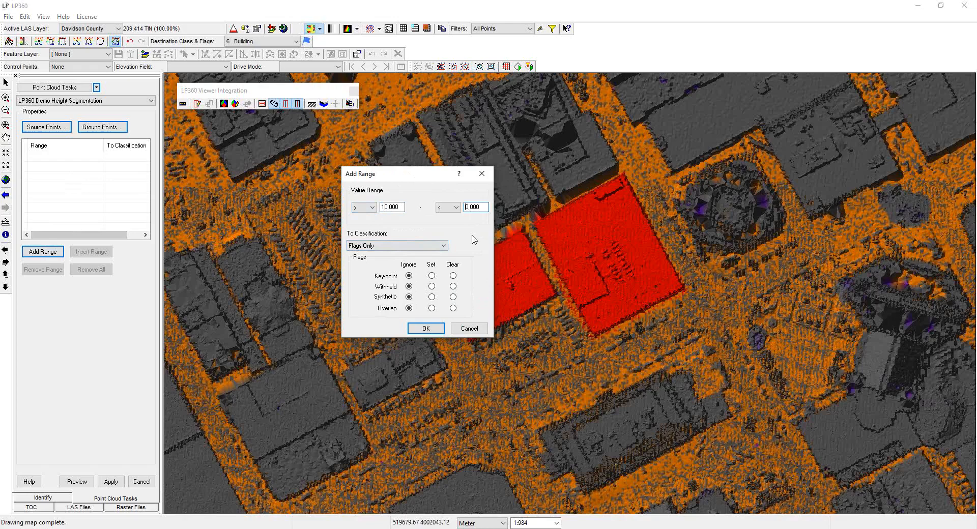
{"action": "type", "text": "00"}
{"action": "left_click", "coordinate": [444, 246]}
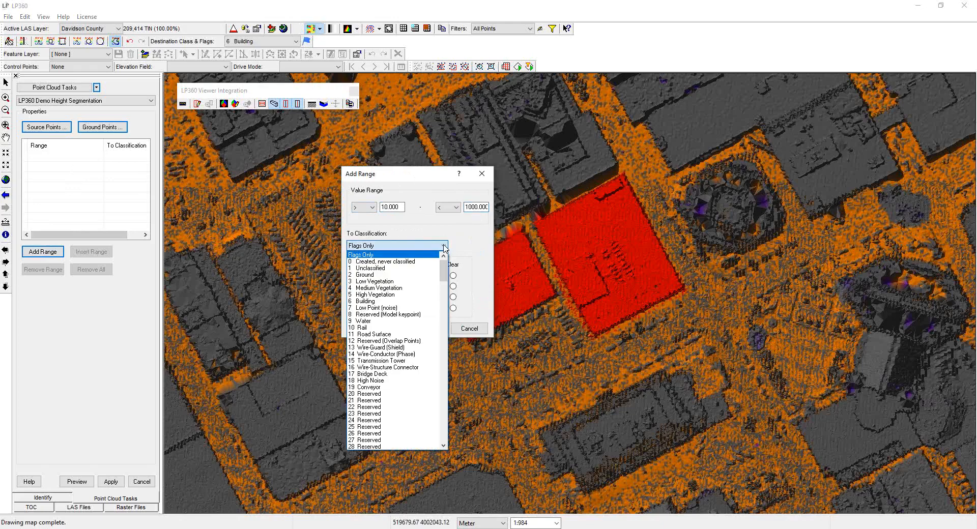
{"action": "left_click", "coordinate": [382, 301]}
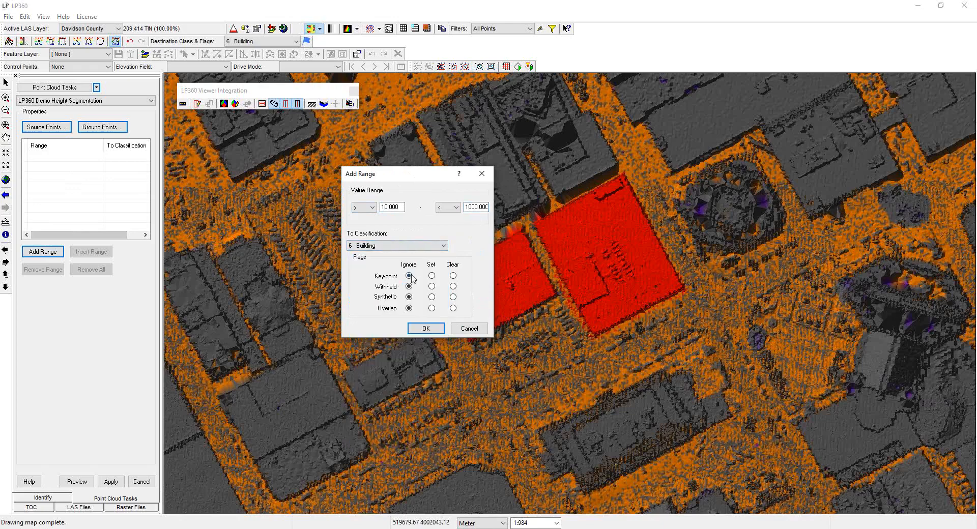
{"action": "left_click", "coordinate": [427, 329]}
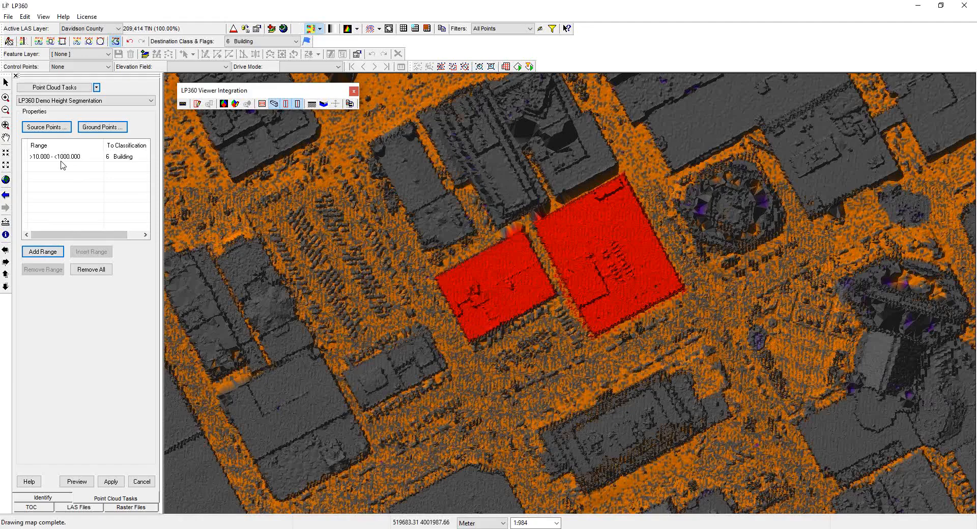
{"action": "left_click", "coordinate": [112, 483]}
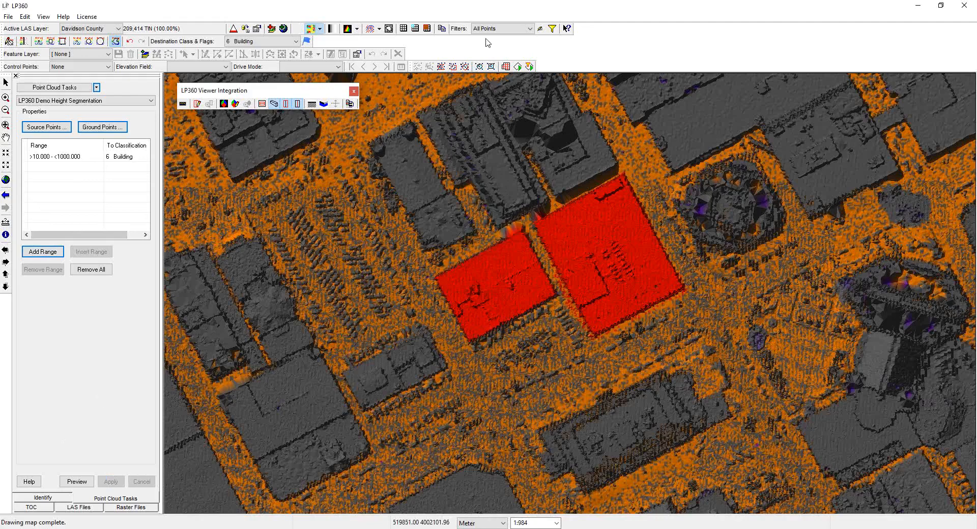
Hide and redisplay the LP360 Point Cloud Tasks toolbar, and float it over the map view.
{"action": "left_click", "coordinate": [42, 16]}
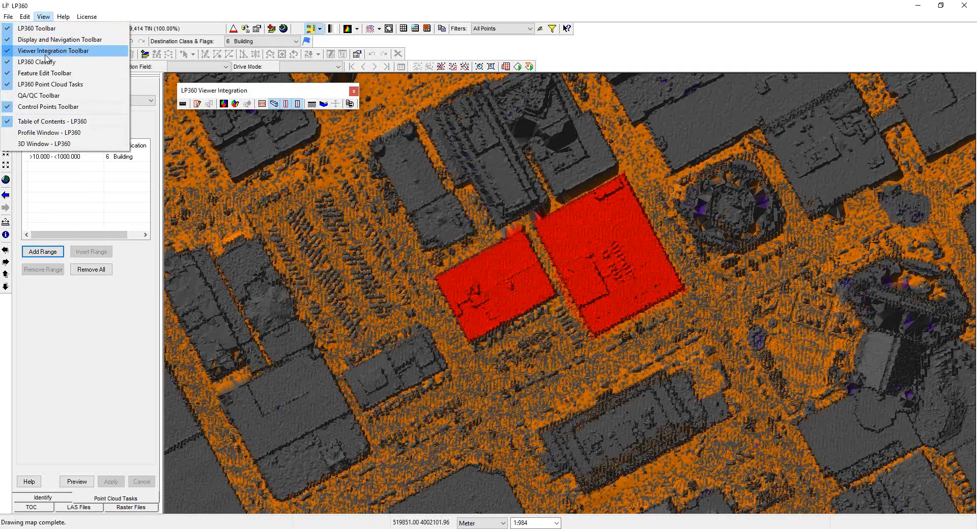
{"action": "left_click", "coordinate": [51, 84]}
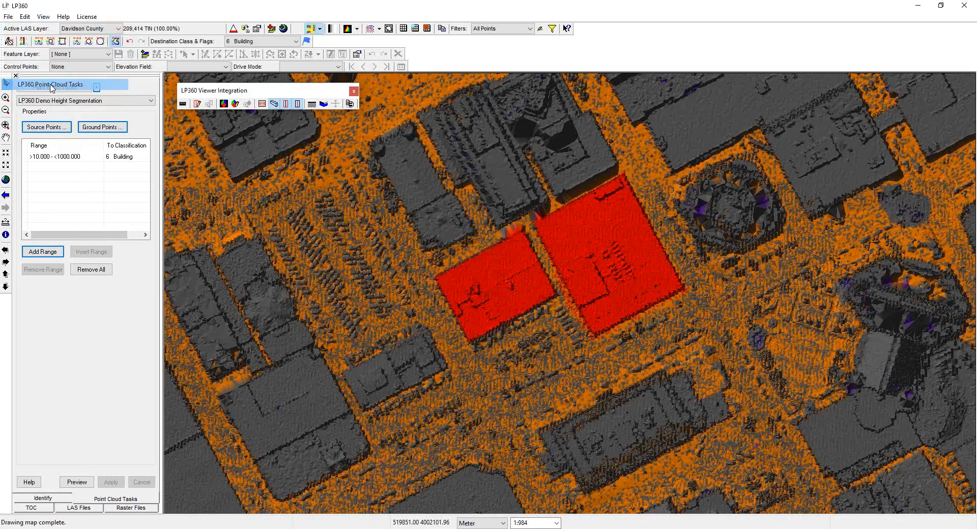
{"action": "left_click", "coordinate": [43, 17]}
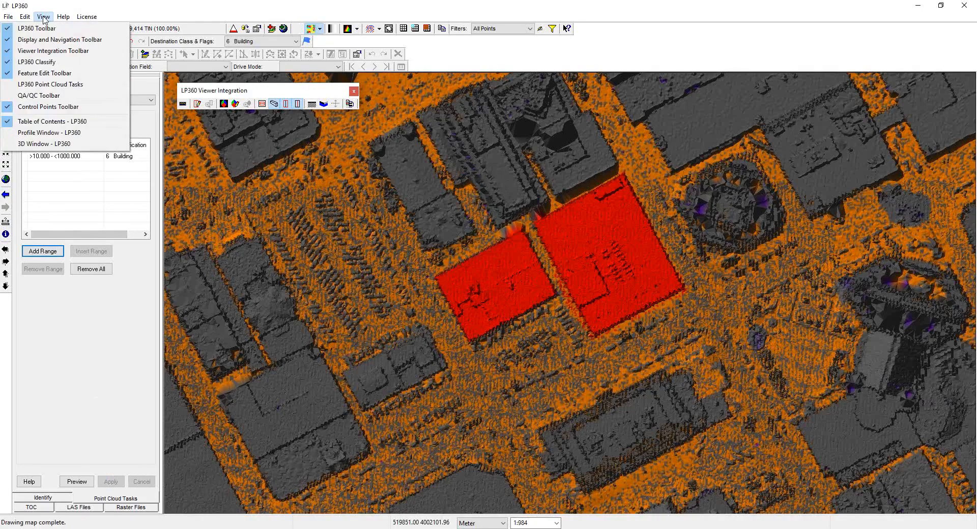
{"action": "left_click", "coordinate": [56, 85]}
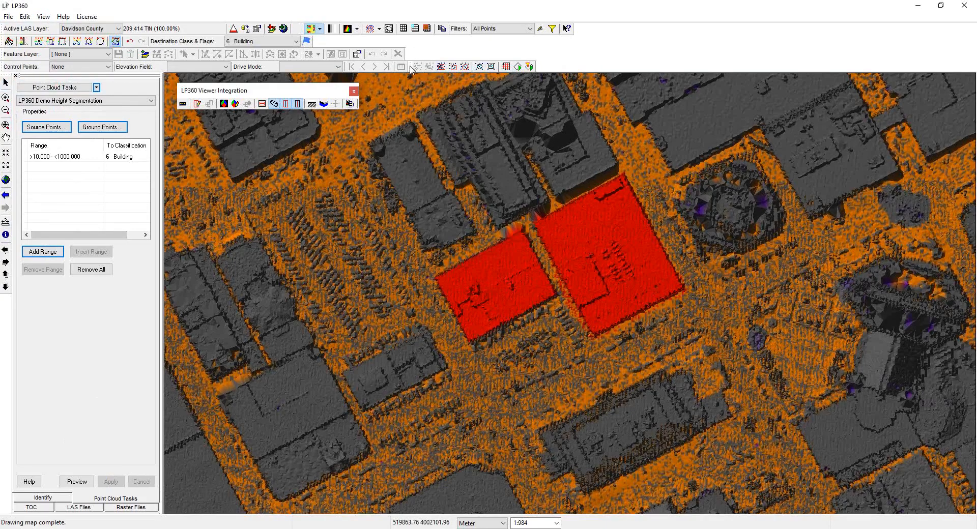
{"action": "left_click_drag", "start_coordinate": [670, 106], "coordinate": [671, 108]}
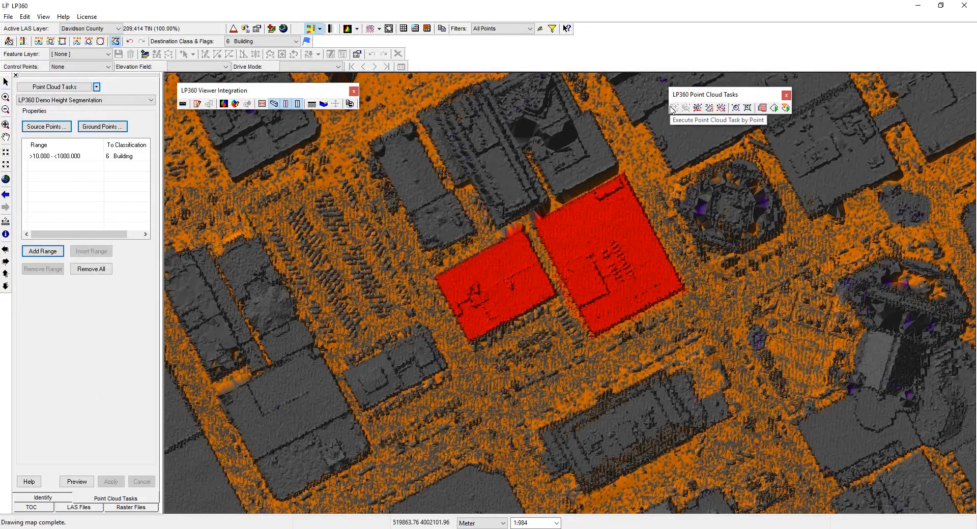
{"action": "left_click", "coordinate": [672, 108]}
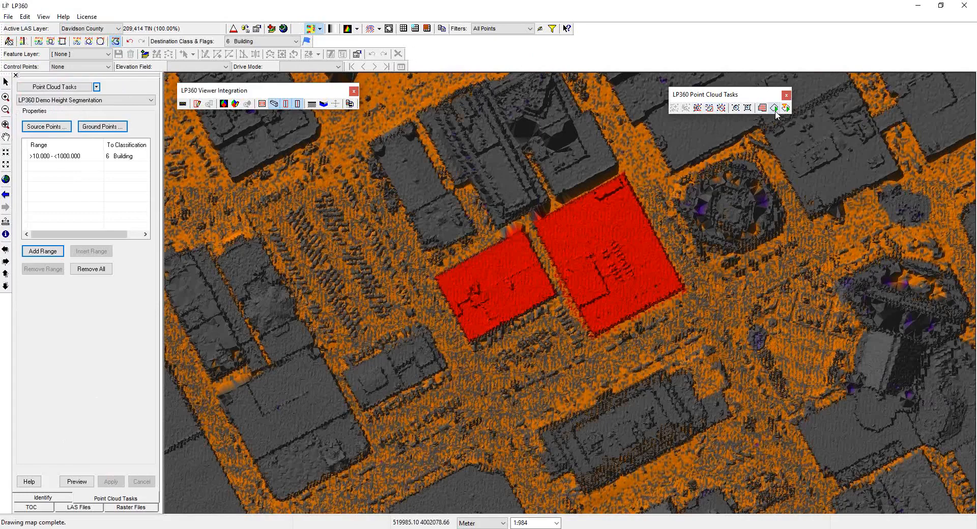
Run the height segmentation task inside a polygon drawn around the unclassified building block southwest of the two red buildings.
{"action": "left_click", "coordinate": [697, 109]}
{"action": "middle_click_drag", "start_coordinate": [609, 317], "coordinate": [634, 308]}
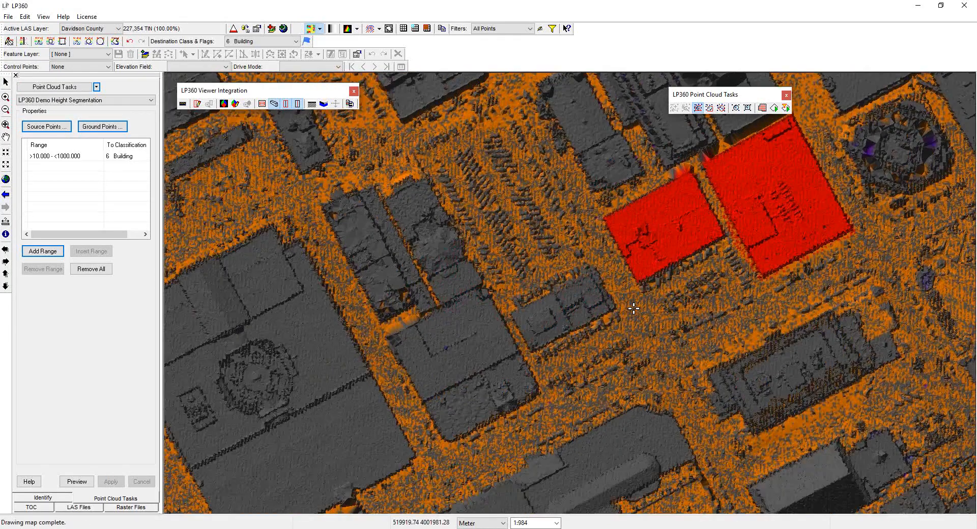
{"action": "left_click", "coordinate": [698, 108]}
{"action": "left_click", "coordinate": [300, 200]}
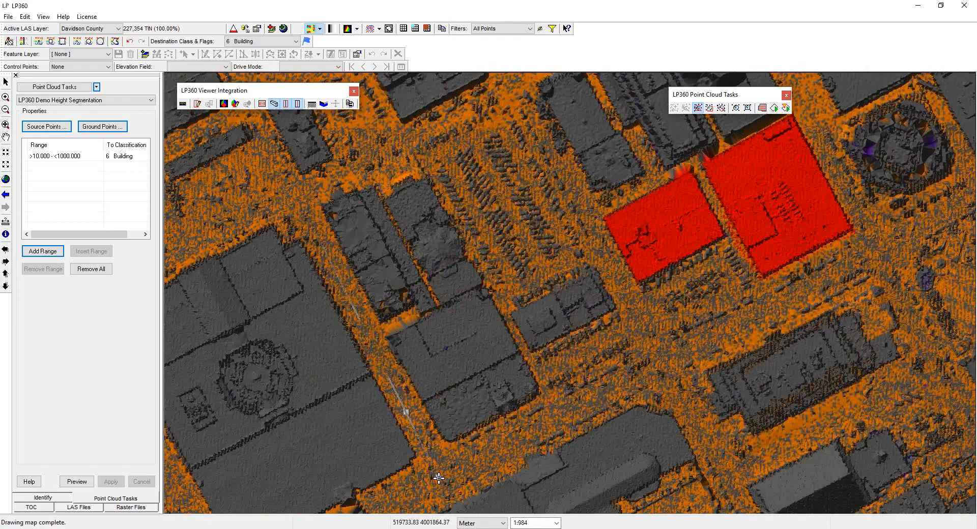
{"action": "left_click", "coordinate": [455, 478]}
{"action": "left_click", "coordinate": [564, 412]}
{"action": "left_click", "coordinate": [624, 288]}
{"action": "left_click", "coordinate": [578, 234]}
{"action": "left_click", "coordinate": [483, 193]}
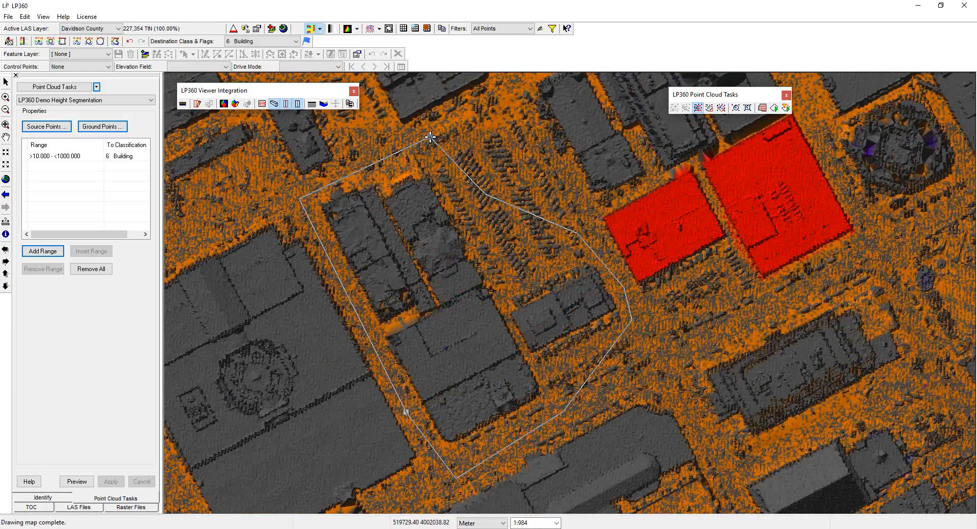
{"action": "double_click", "coordinate": [430, 137]}
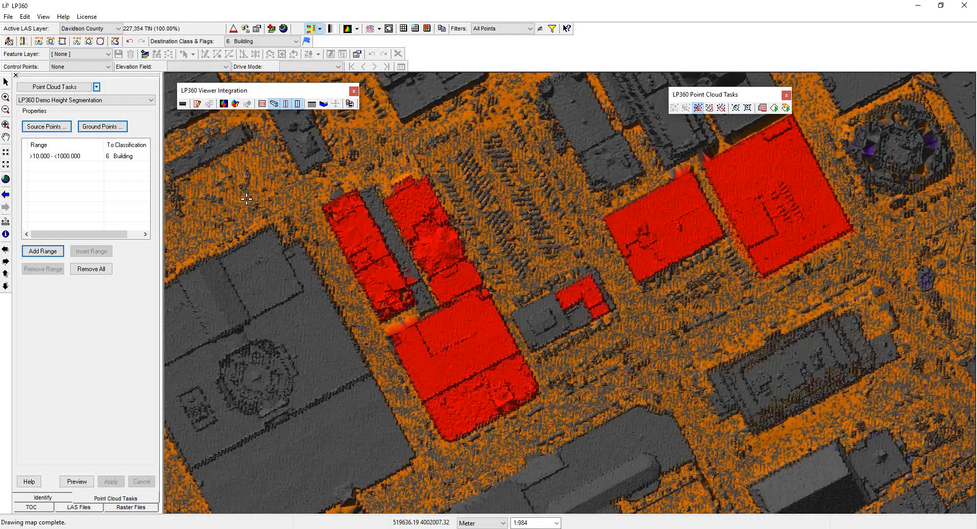
Review the task types available for a new point cloud task, without adding one.
{"action": "left_click", "coordinate": [97, 87]}
{"action": "left_click", "coordinate": [95, 99]}
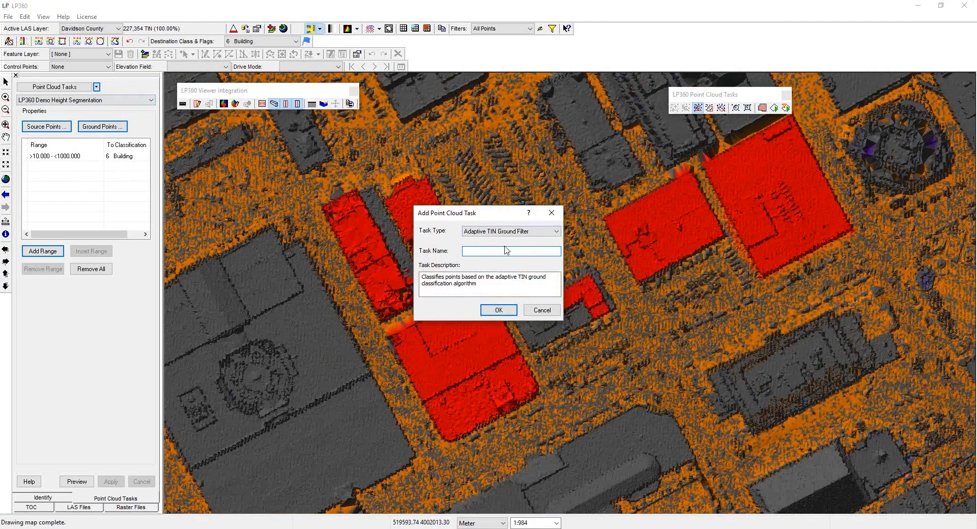
{"action": "left_click", "coordinate": [558, 234]}
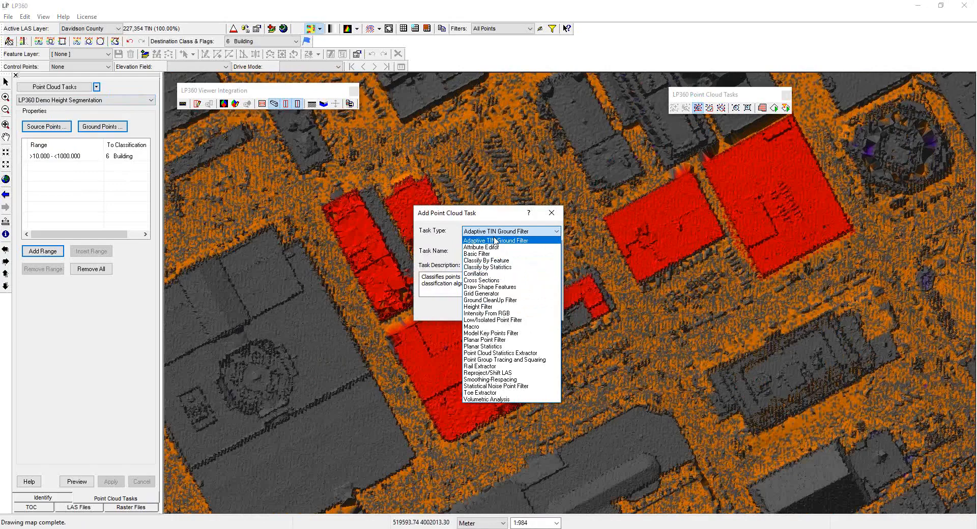
{"action": "left_click", "coordinate": [497, 214]}
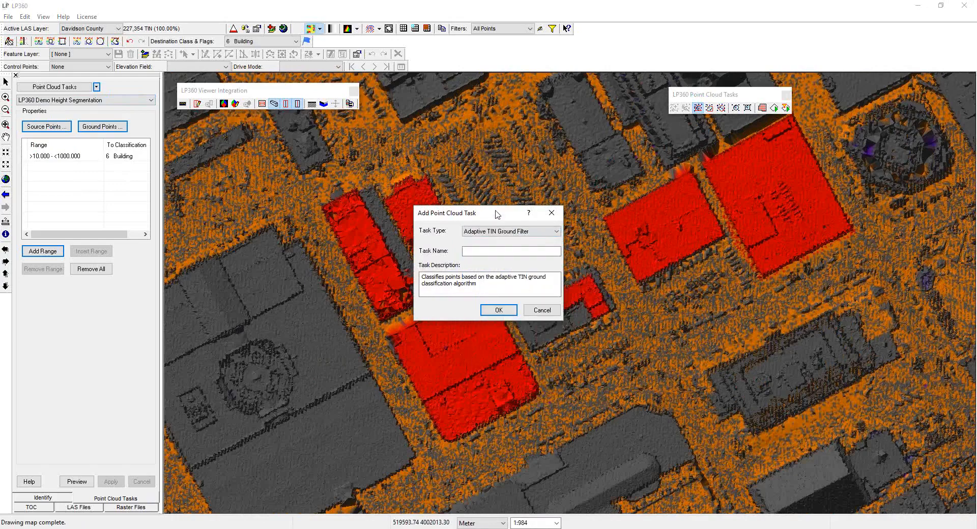
{"action": "left_click", "coordinate": [541, 311]}
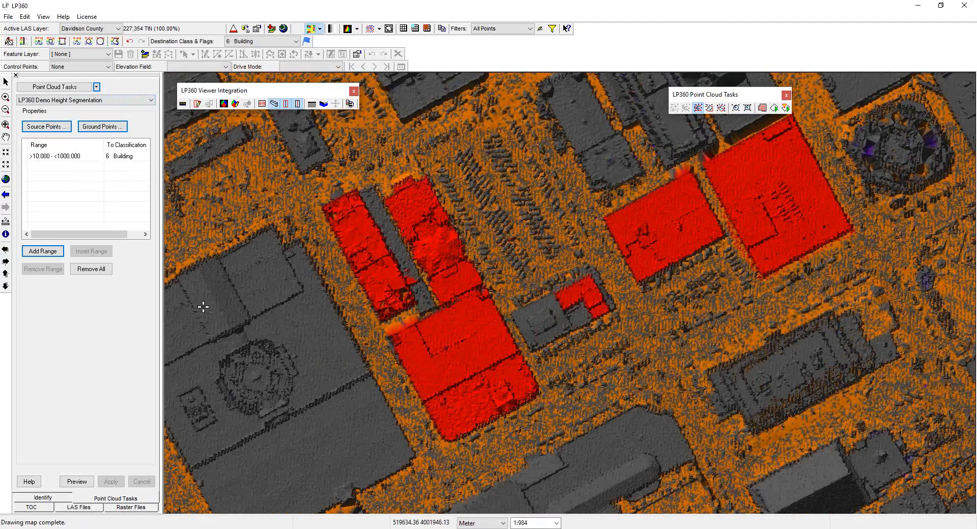
Start an export of the full Davidson County layer and set the export type to Surface.
{"action": "left_click", "coordinate": [10, 185]}
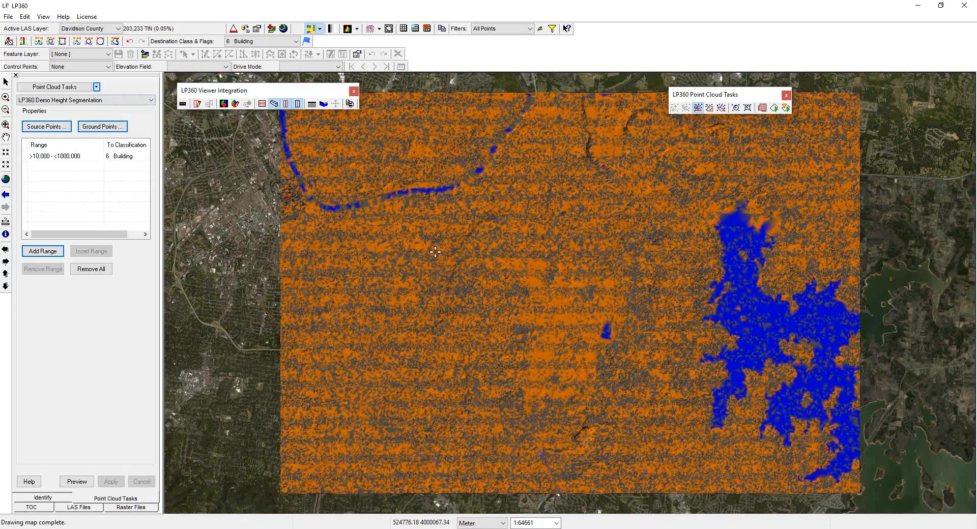
{"action": "left_click", "coordinate": [246, 29]}
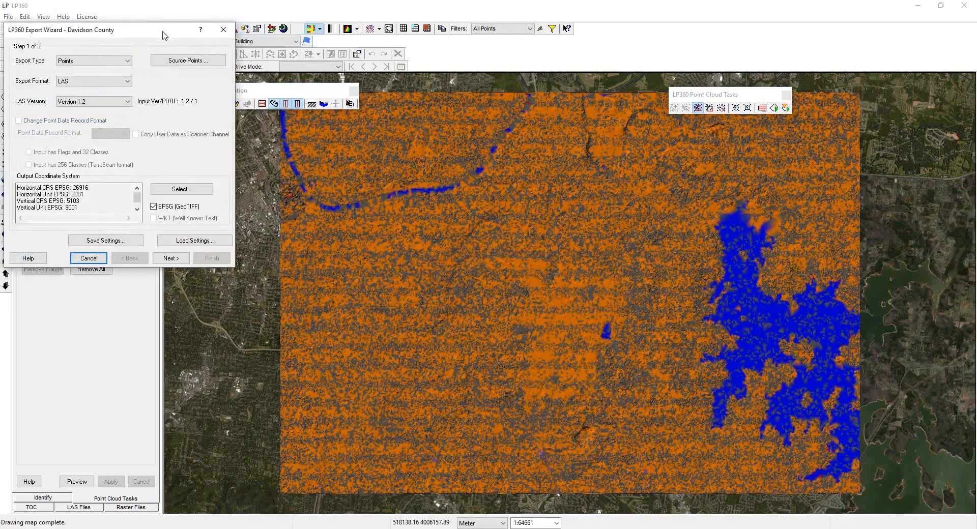
{"action": "left_click_drag", "start_coordinate": [165, 35], "coordinate": [560, 143]}
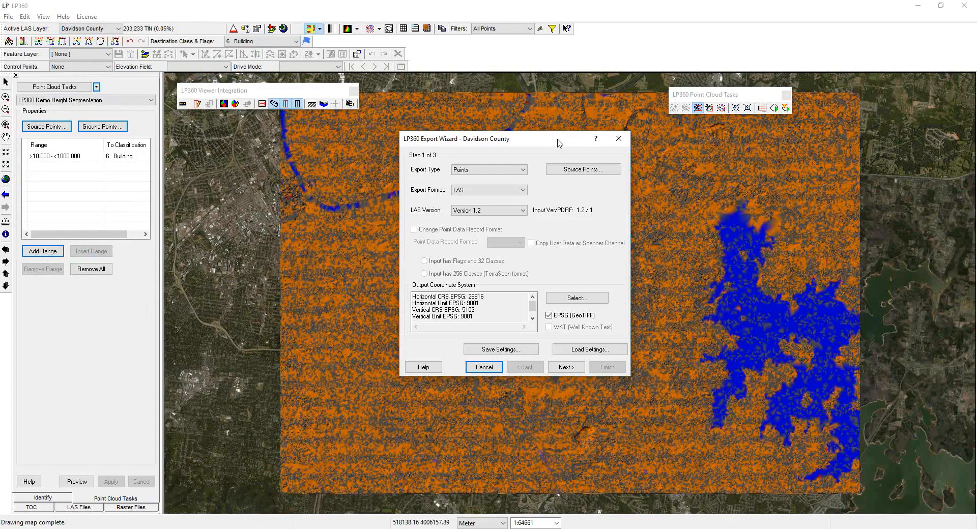
{"action": "left_click", "coordinate": [524, 171]}
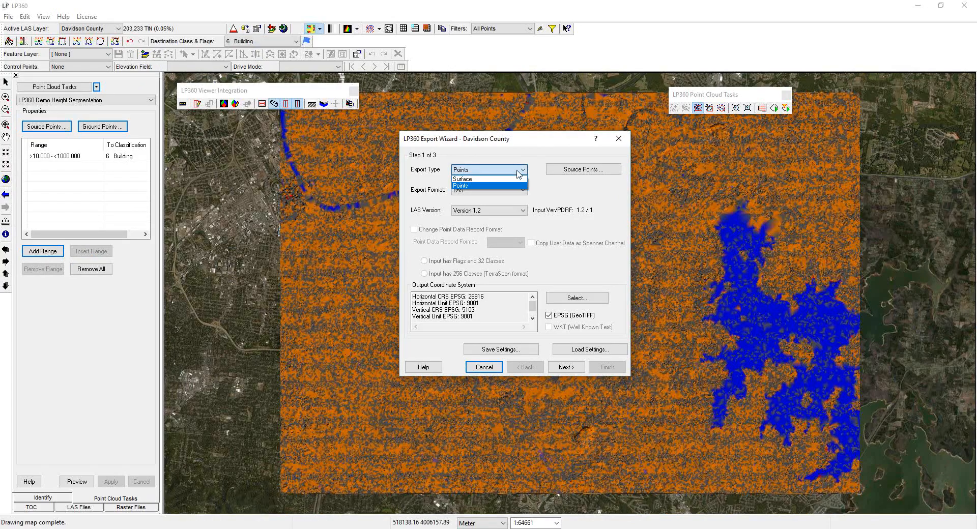
{"action": "left_click", "coordinate": [517, 182]}
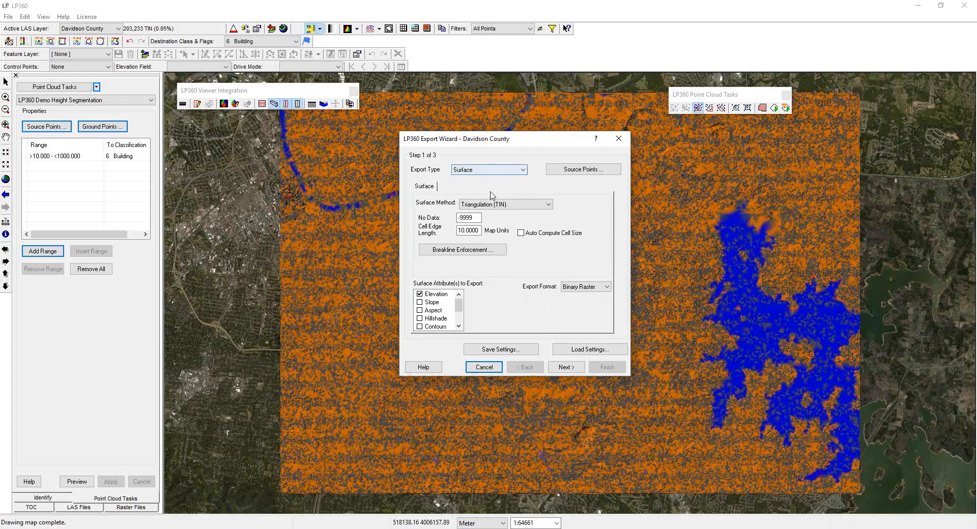
Choose Triangulation (TIN) as the surface method and ASCII XYZ as the export format for the elevation surface.
{"action": "left_click", "coordinate": [528, 206]}
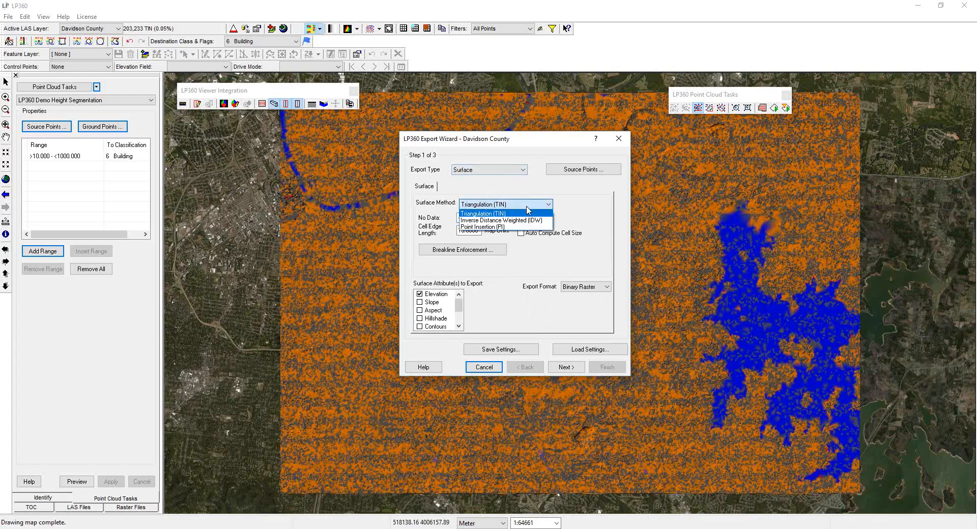
{"action": "left_click", "coordinate": [527, 213]}
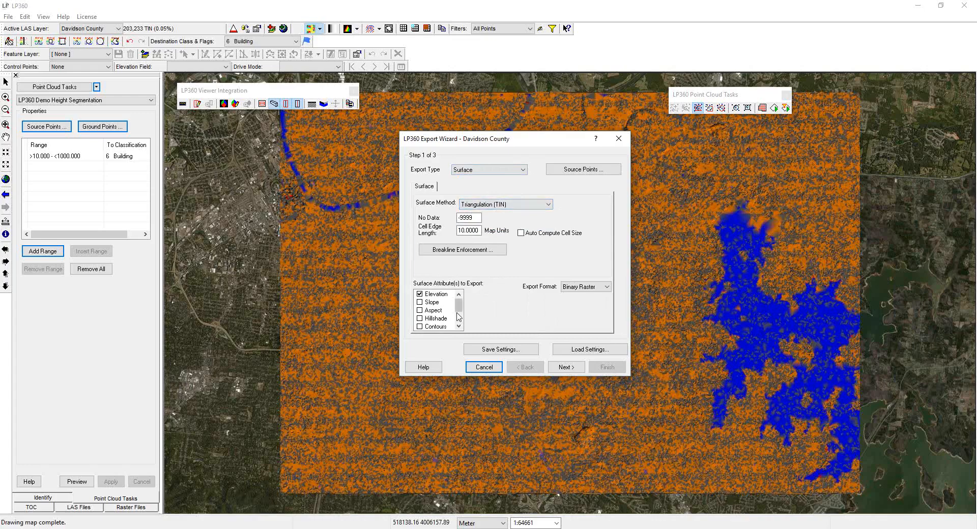
{"action": "mouse_move", "coordinate": [460, 306]}
{"action": "left_mouse_down"}
{"action": "mouse_move", "coordinate": [460, 316]}
{"action": "mouse_move", "coordinate": [460, 304]}
{"action": "left_mouse_up"}
{"action": "left_click", "coordinate": [607, 287]}
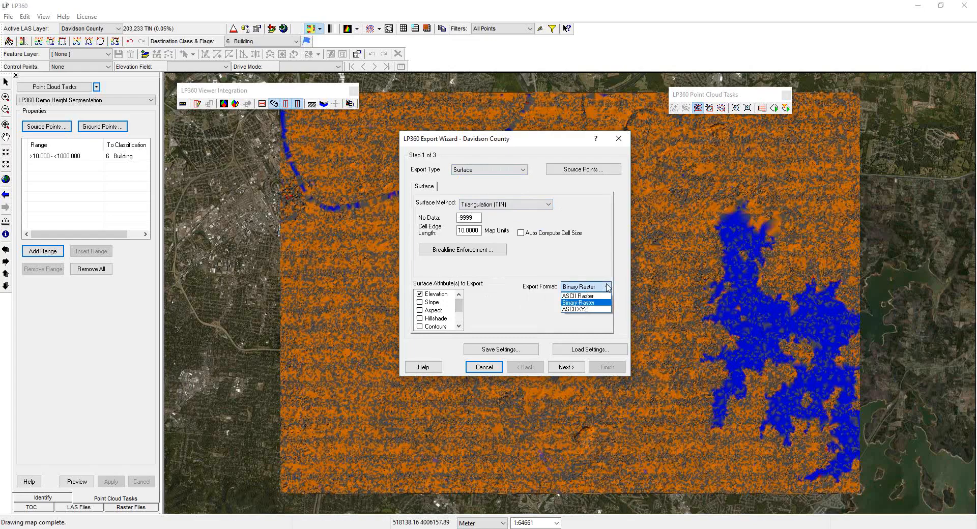
{"action": "left_click", "coordinate": [585, 309]}
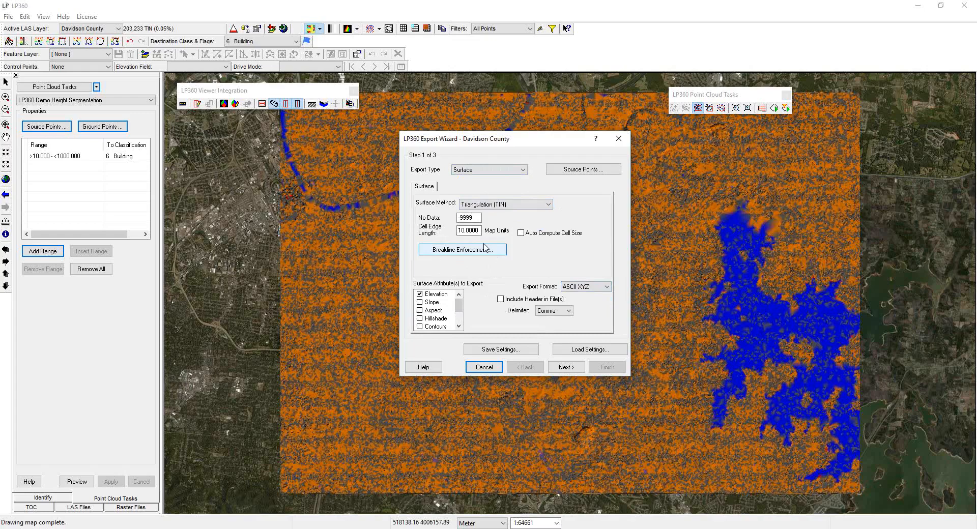
Limit the surface export's source points to class 2 Ground.
{"action": "left_click", "coordinate": [603, 171]}
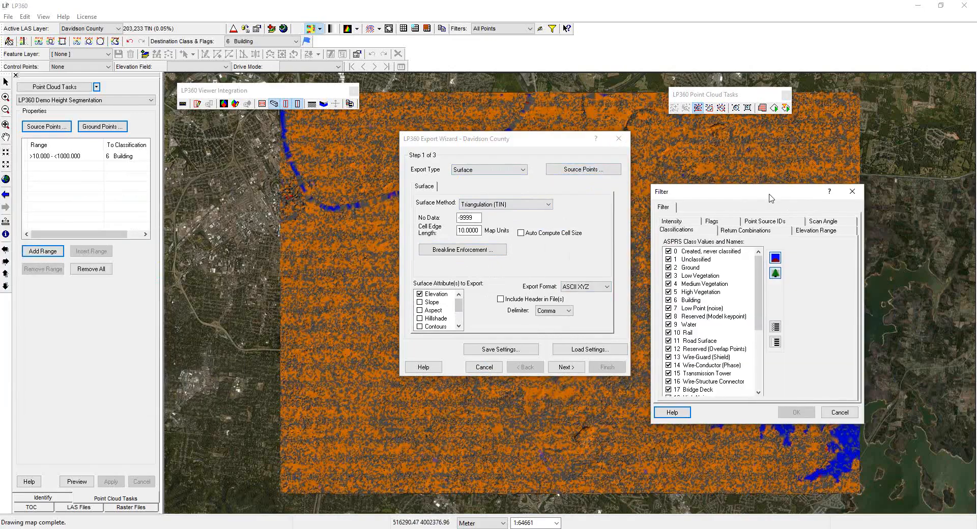
{"action": "left_click", "coordinate": [776, 342]}
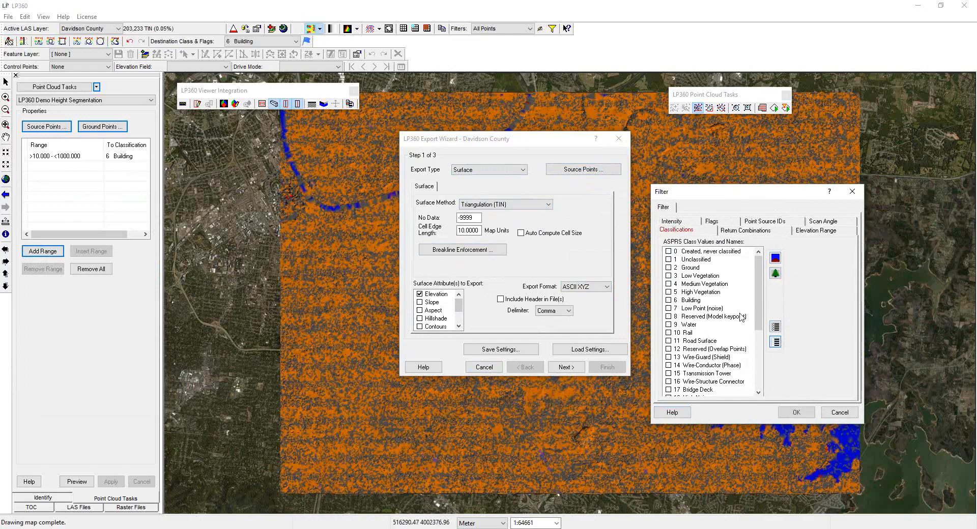
{"action": "left_click", "coordinate": [669, 268]}
{"action": "left_click", "coordinate": [796, 413]}
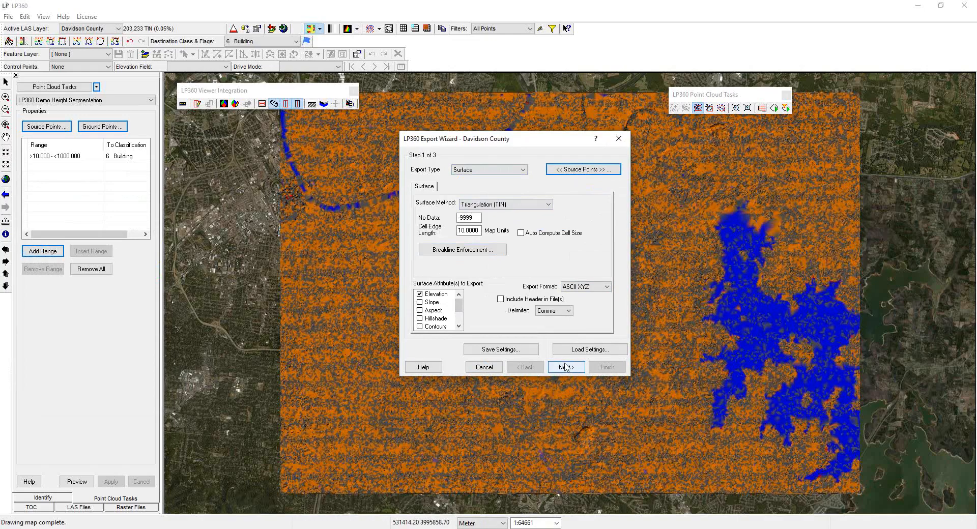
Review the available extent choices for the surface export, keeping the extent of the active LIDAR layer.
{"action": "left_click", "coordinate": [566, 368]}
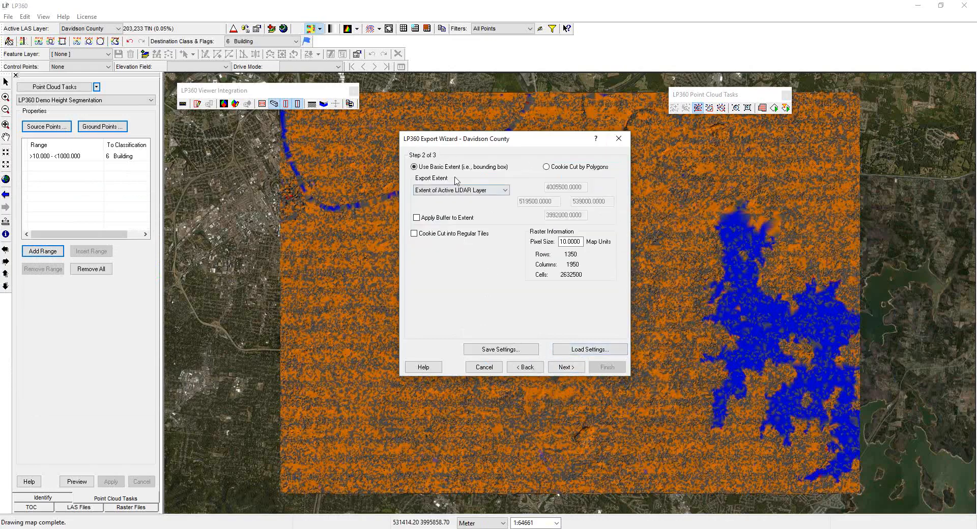
{"action": "left_click", "coordinate": [496, 192]}
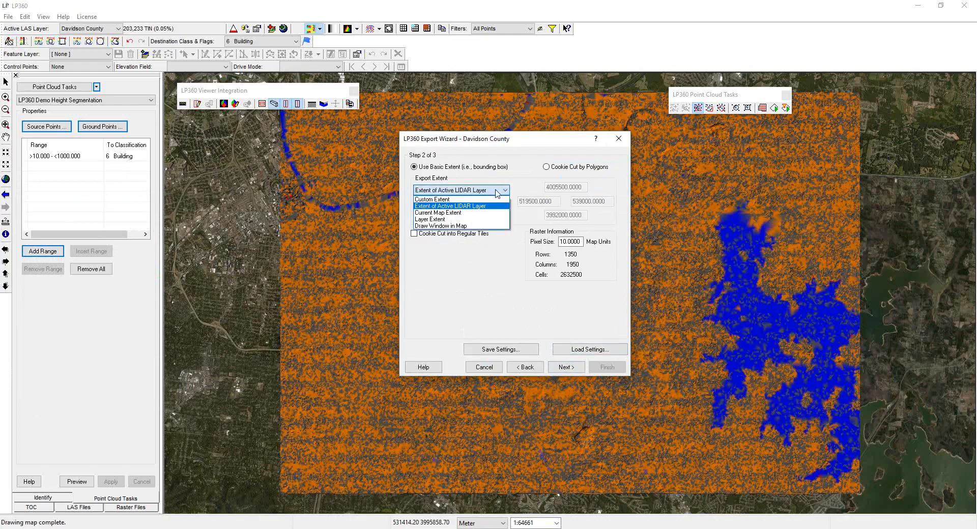
{"action": "left_click", "coordinate": [503, 154]}
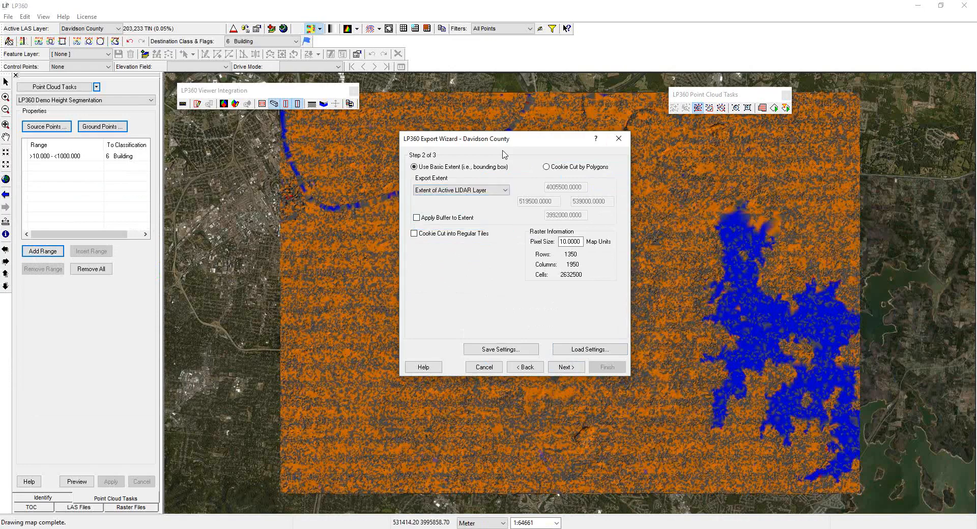
Examine where the surface export's output file is specified, and cancel the export without saving a file.
{"action": "left_click", "coordinate": [566, 367]}
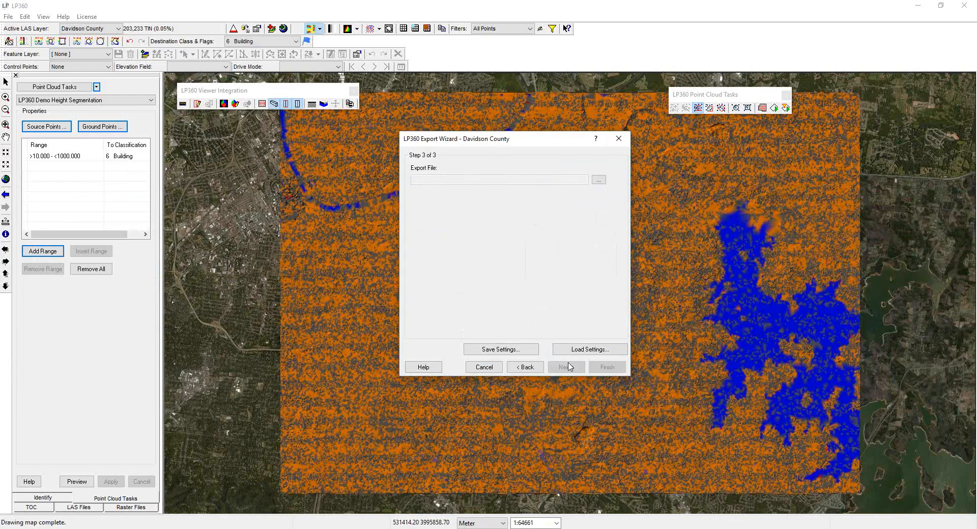
{"action": "left_click", "coordinate": [606, 181]}
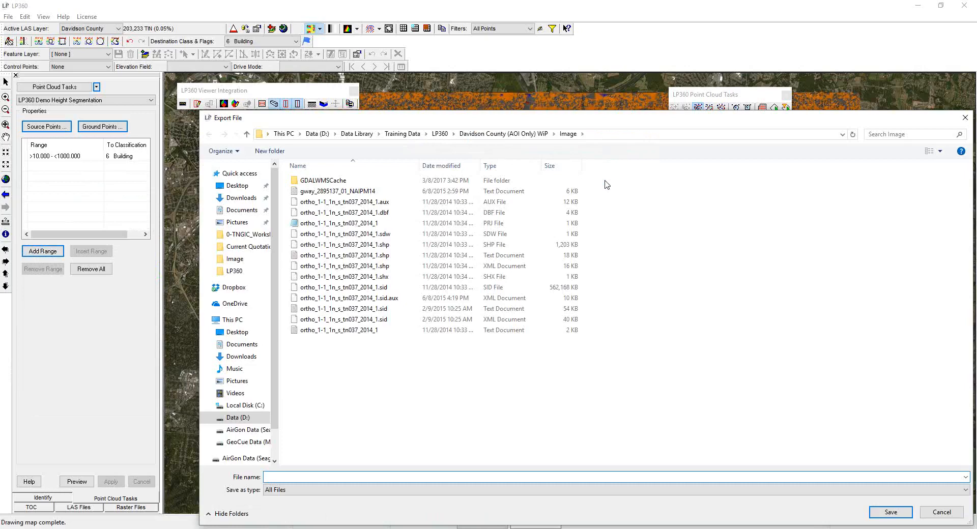
{"action": "left_click", "coordinate": [958, 514]}
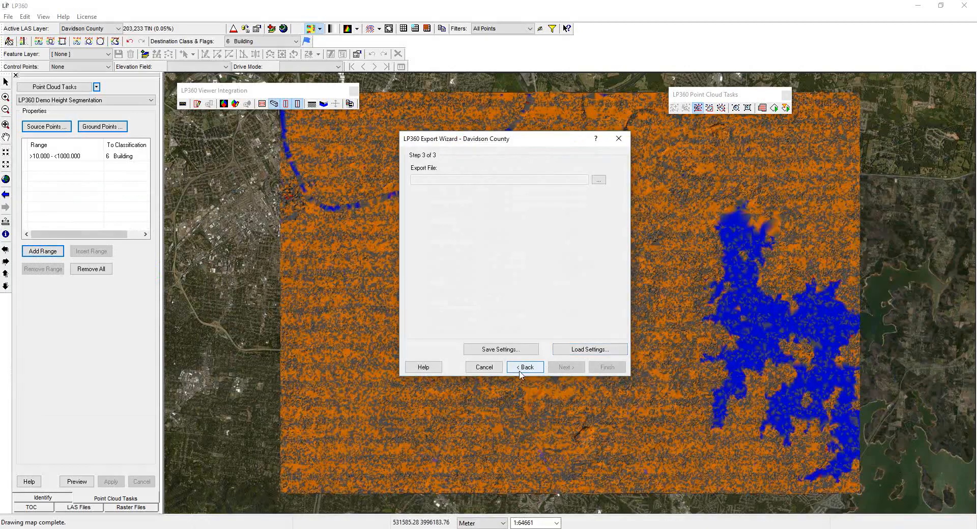
{"action": "left_click", "coordinate": [483, 369]}
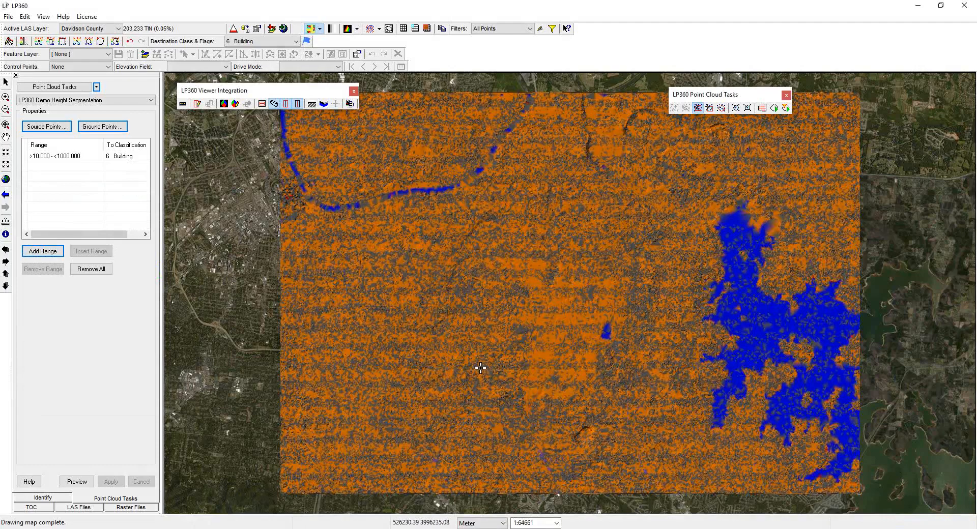